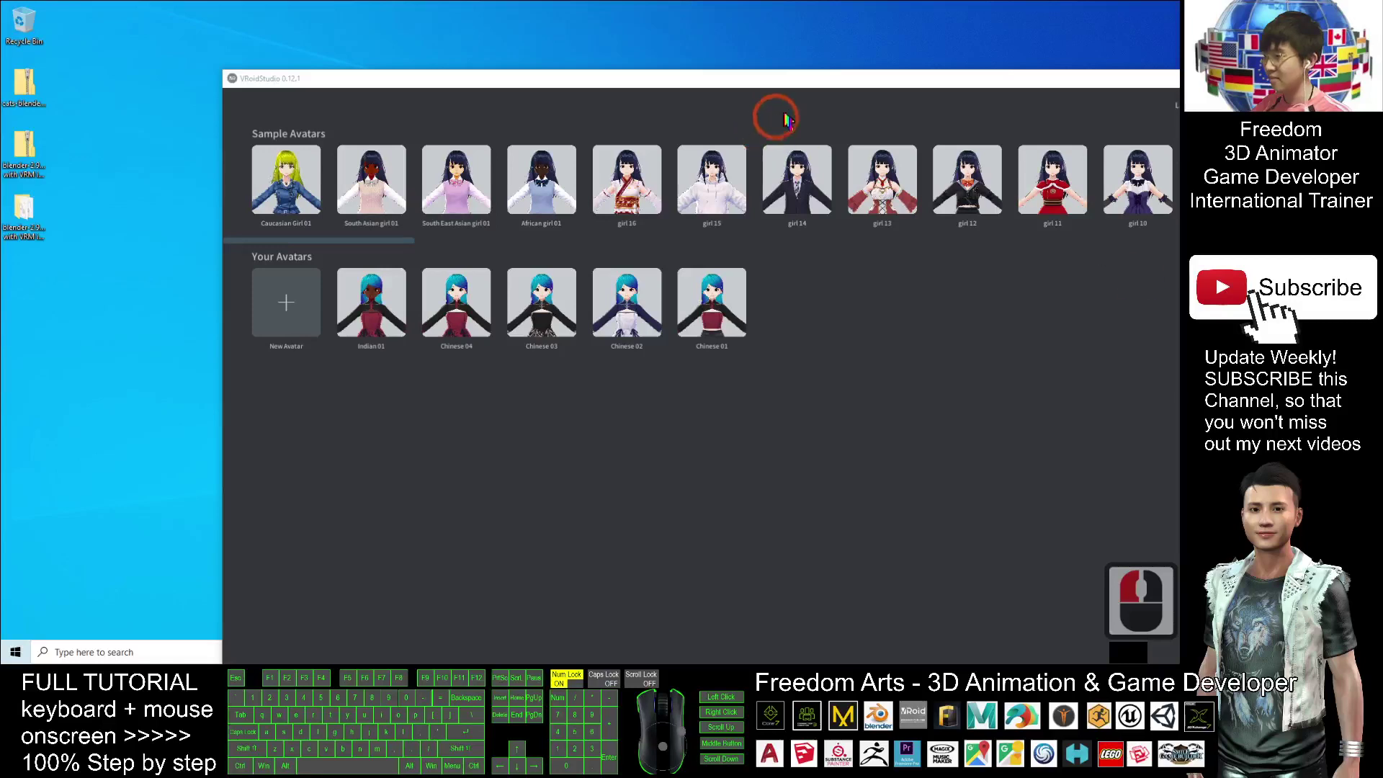
Reposition and resize the VRoid Studio 0.12.1 window, then make its avatar start screen fill the display
{"action": "left_click", "coordinate": [804, 84]}
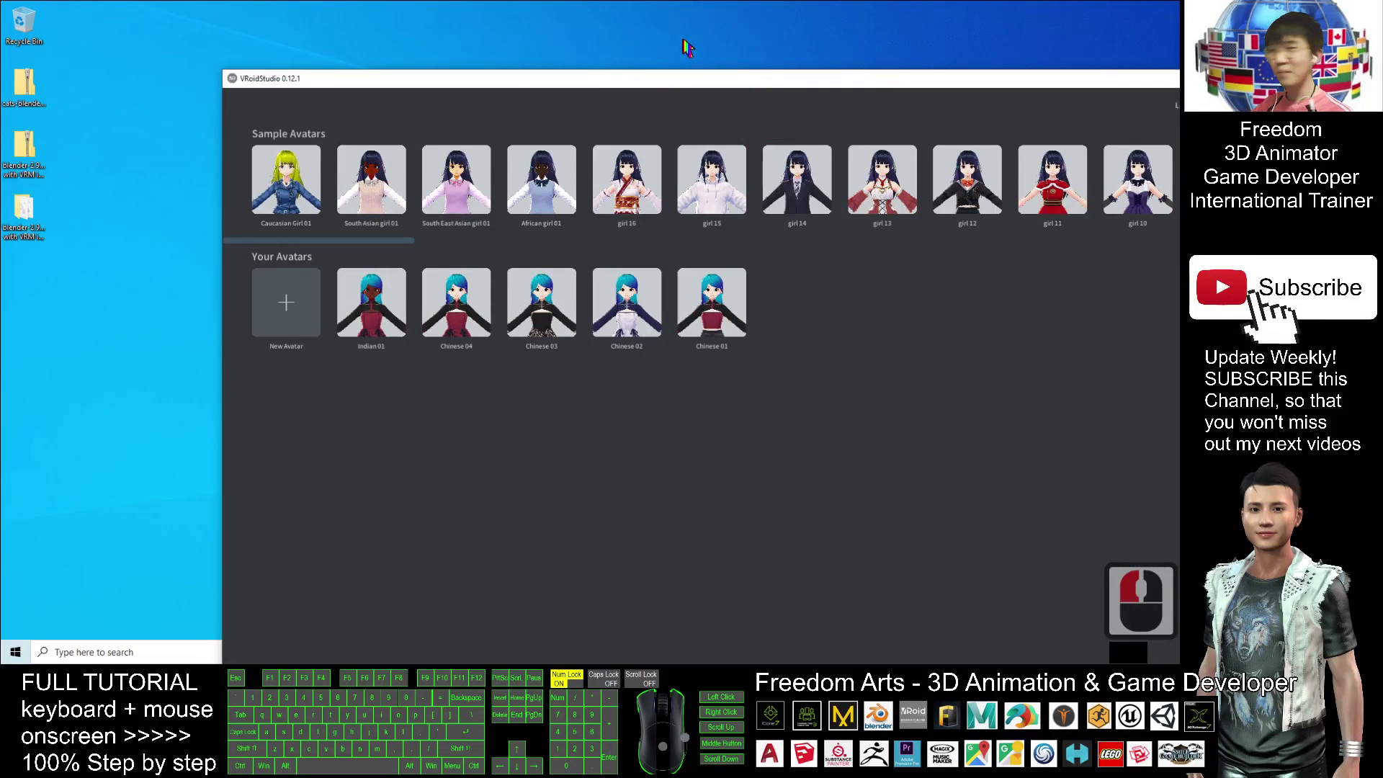
{"action": "left_click_drag", "start_coordinate": [683, 41], "coordinate": [677, 1]}
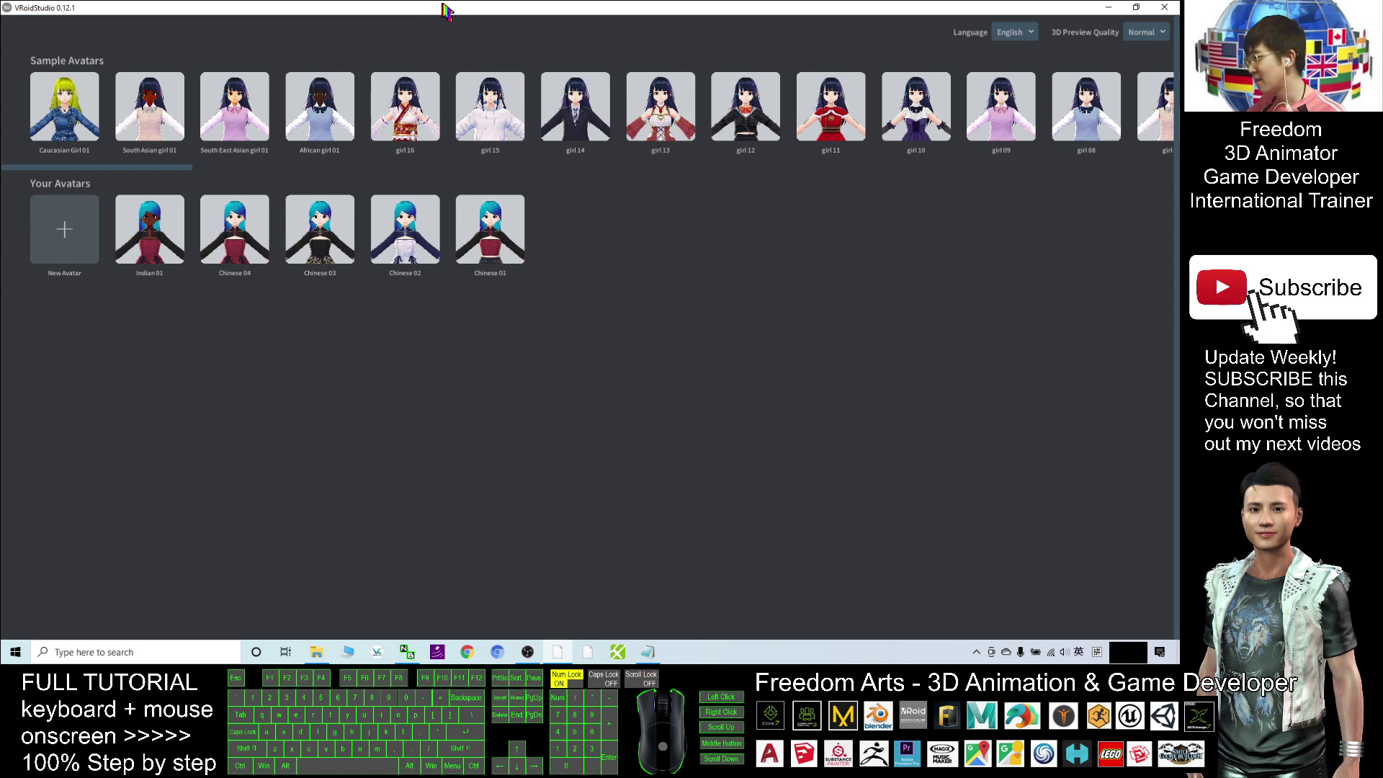
{"action": "left_click_drag", "start_coordinate": [447, 10], "coordinate": [658, 84]}
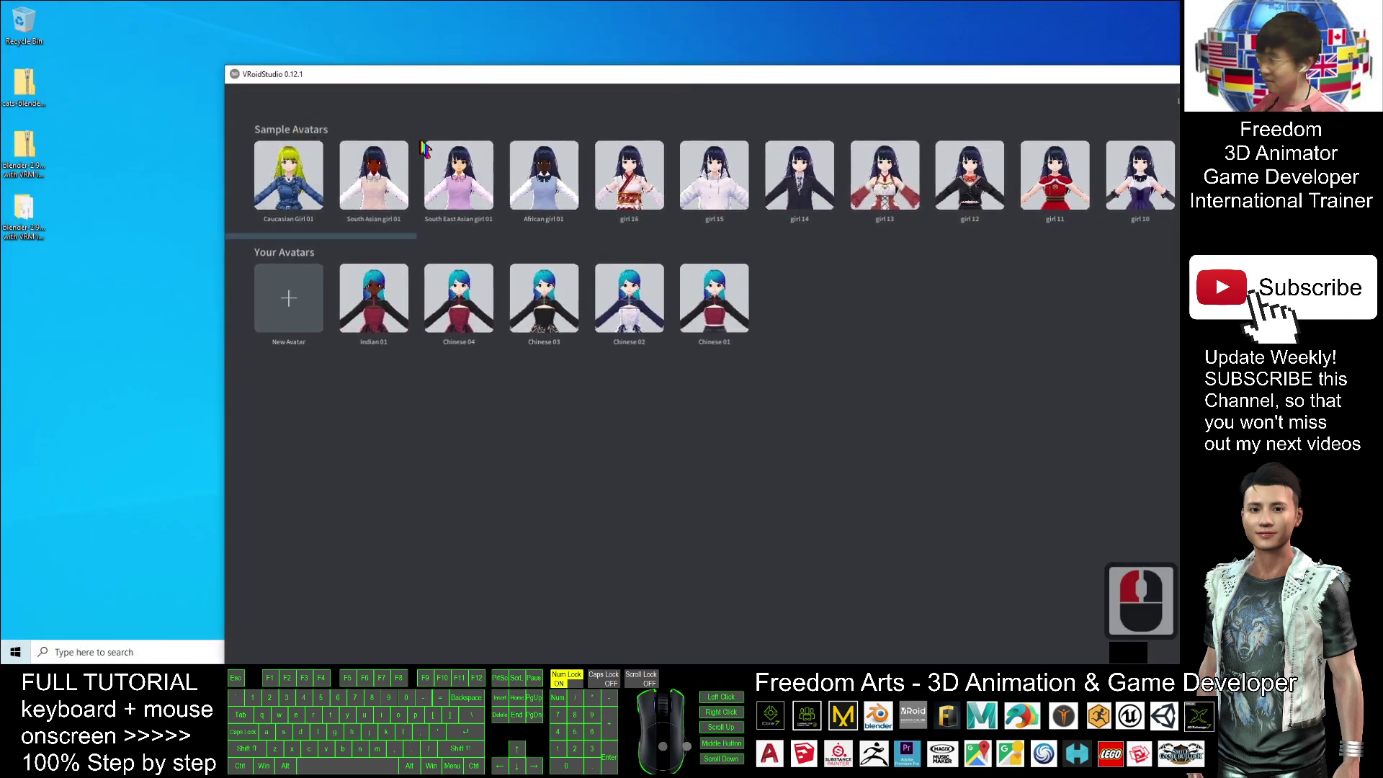
{"action": "left_click_drag", "start_coordinate": [559, 79], "coordinate": [487, 101]}
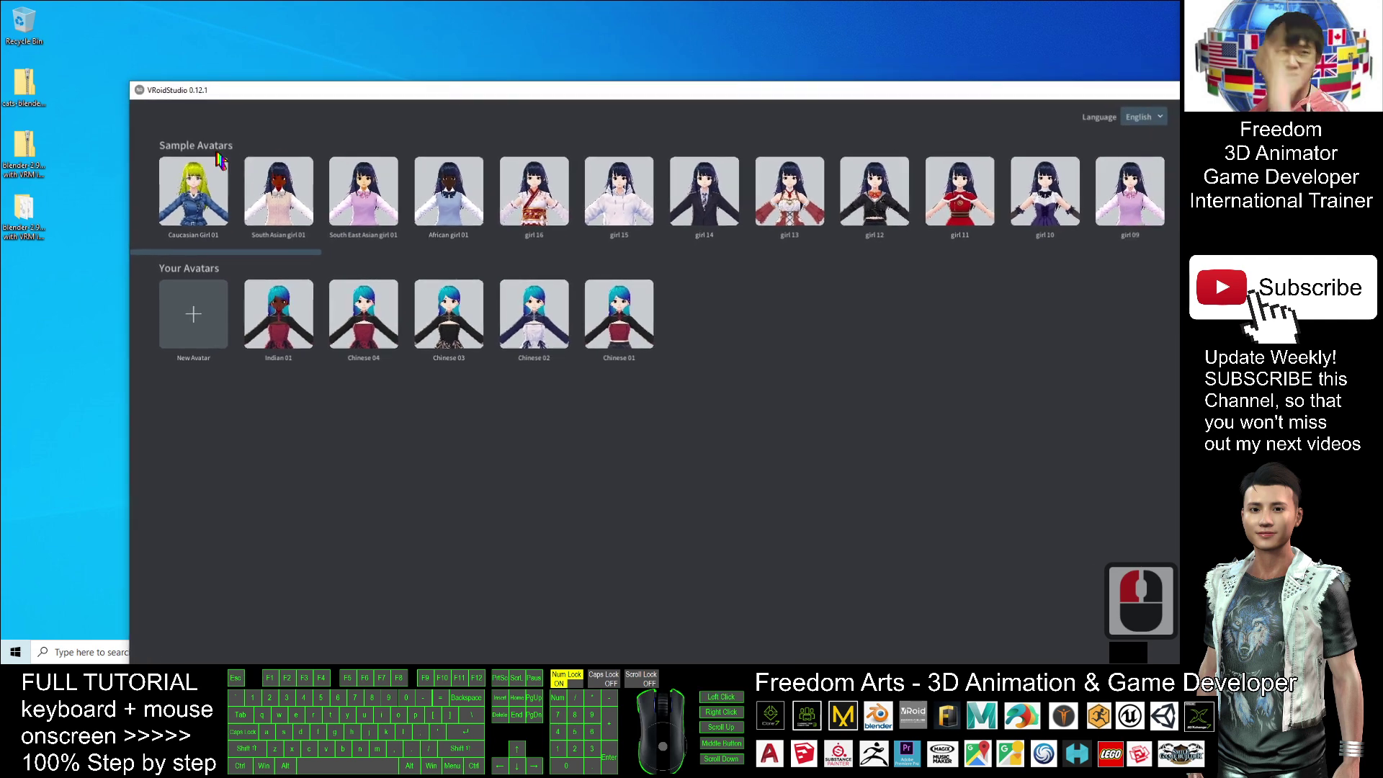
{"action": "left_click_drag", "start_coordinate": [523, 88], "coordinate": [466, 105]}
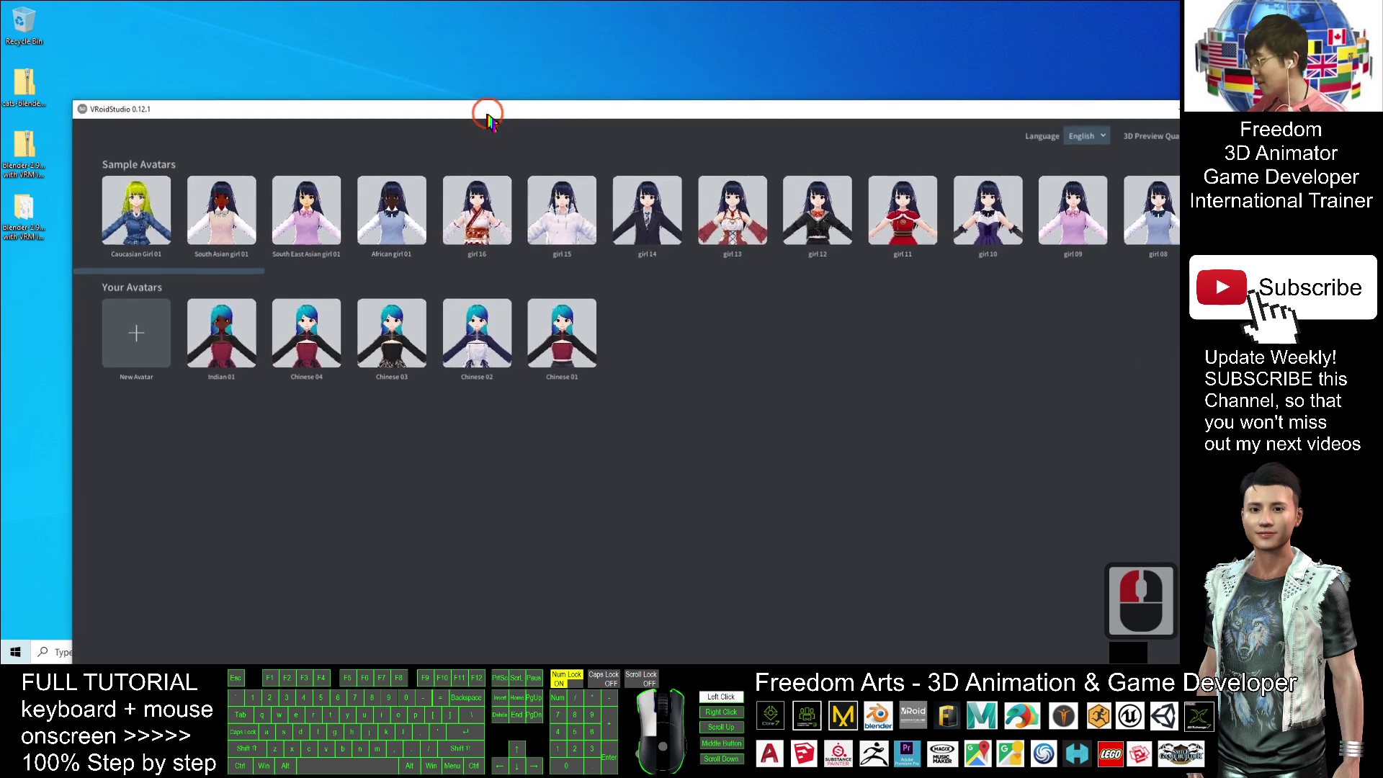
{"action": "left_click_drag", "start_coordinate": [73, 100], "coordinate": [397, 155]}
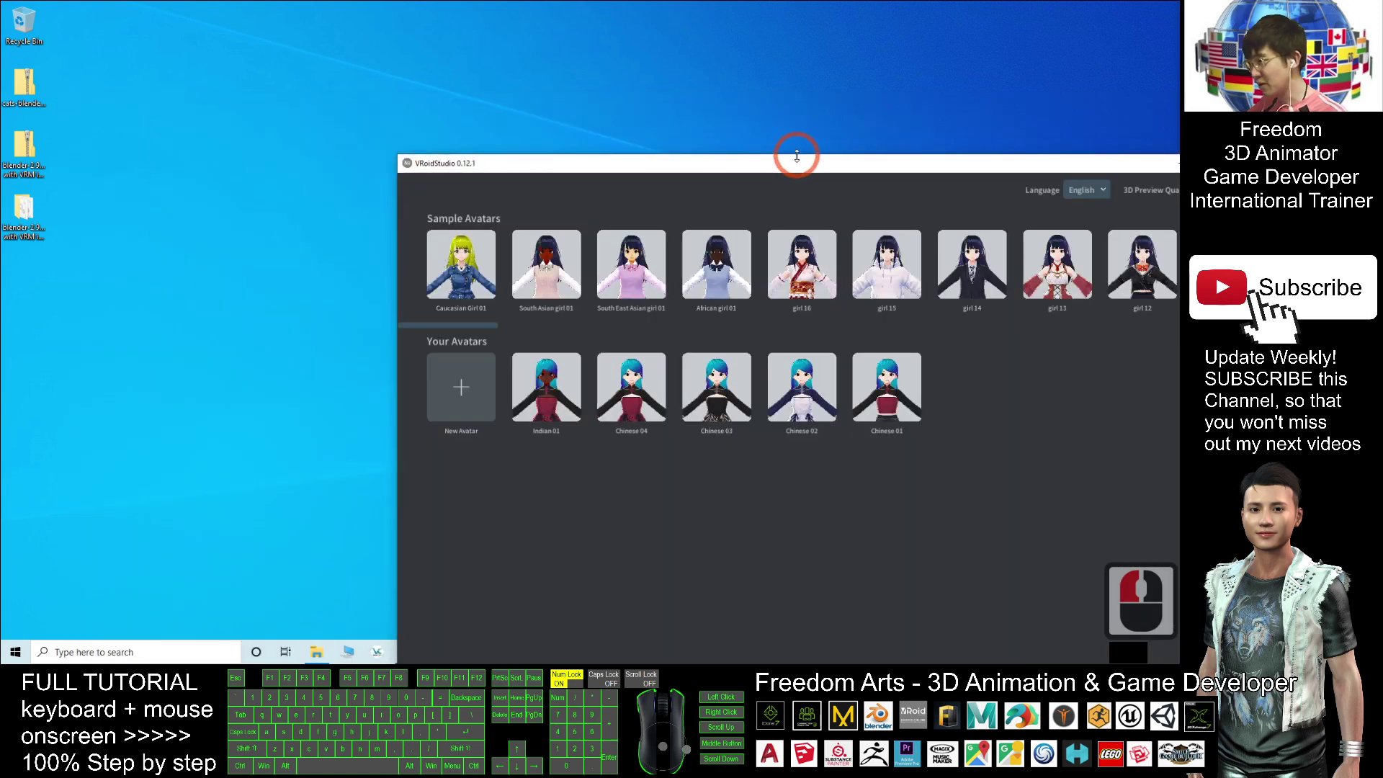
{"action": "left_click_drag", "start_coordinate": [810, 165], "coordinate": [596, 15]}
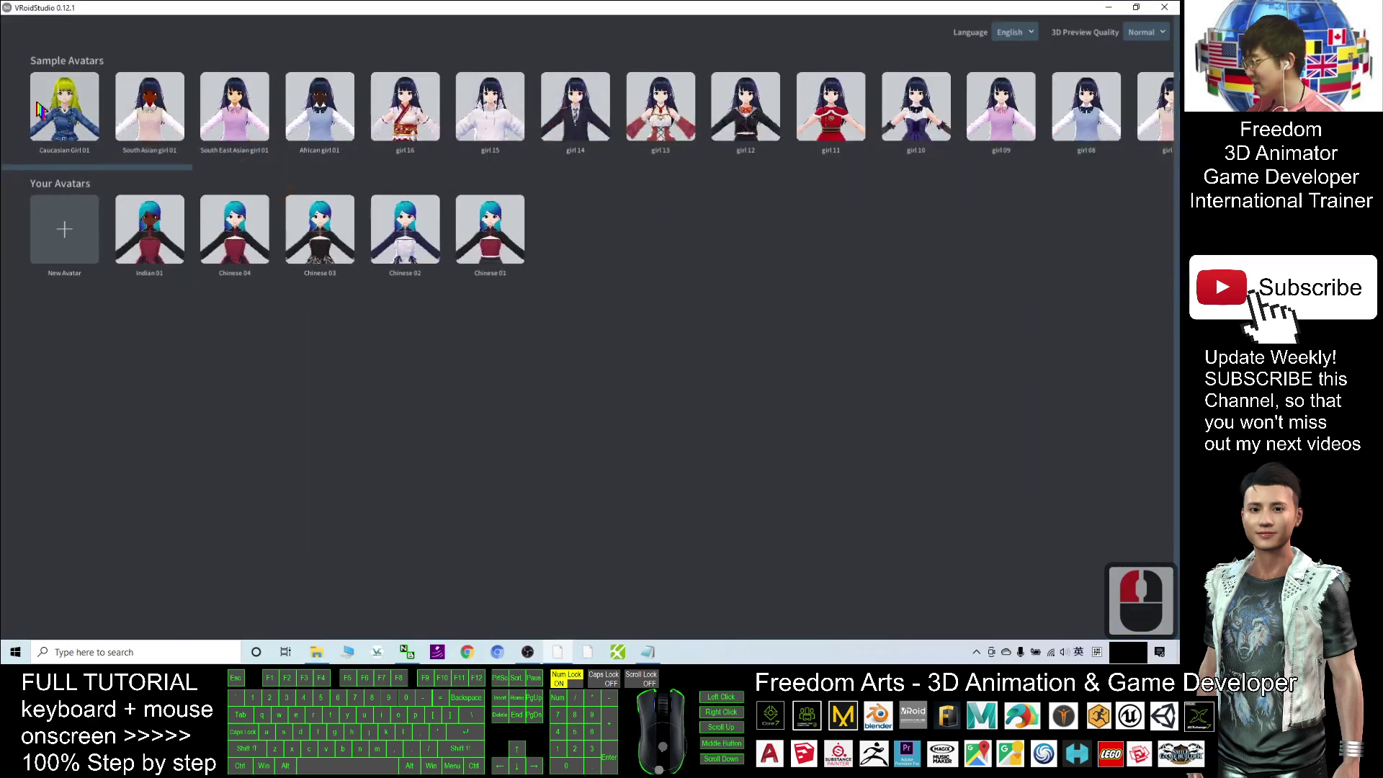
Open the Caucasian Girl 01 sample avatar and zoom in on the model
{"action": "left_click", "coordinate": [69, 108]}
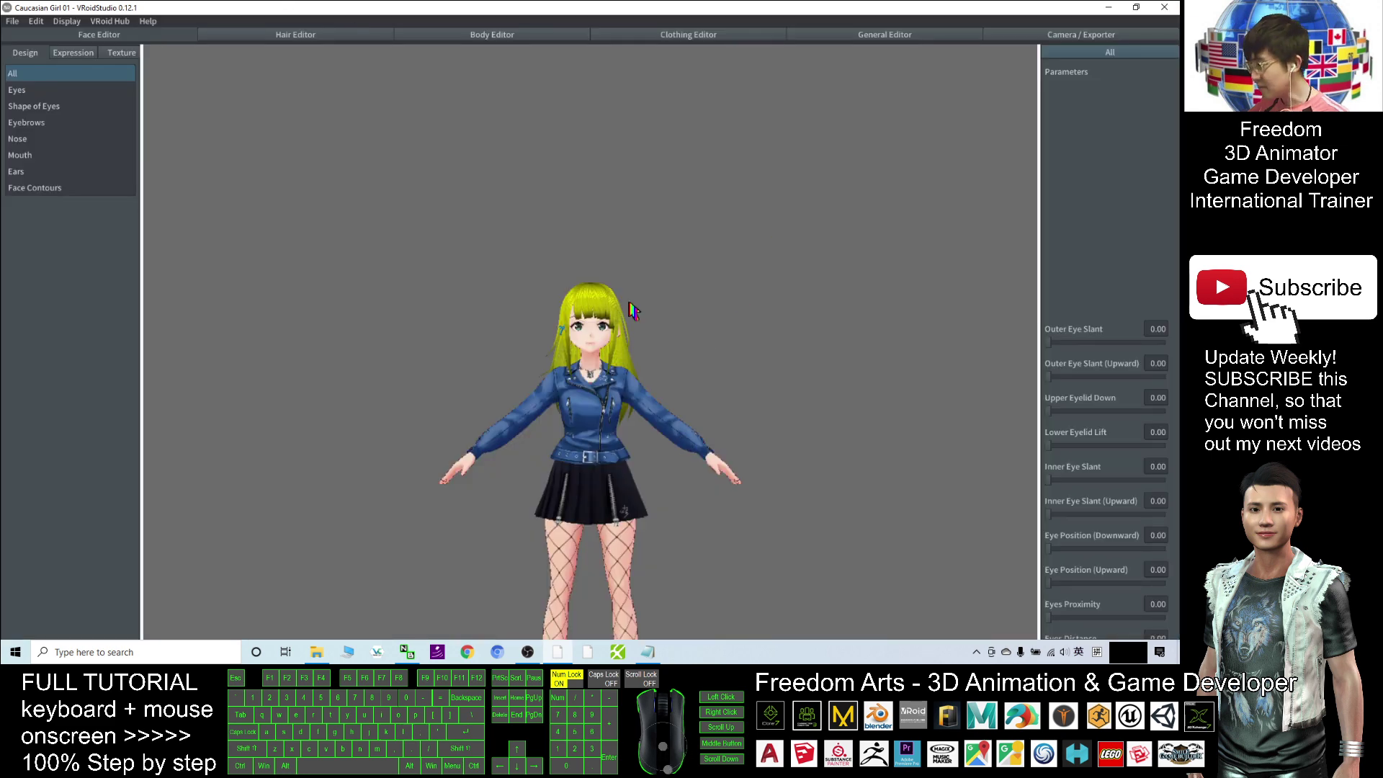
{"action": "scroll", "coordinate": [629, 304], "scroll_direction": "up", "scroll_amount": 5}
{"action": "middle_click_drag", "start_coordinate": [613, 451], "coordinate": [632, 361]}
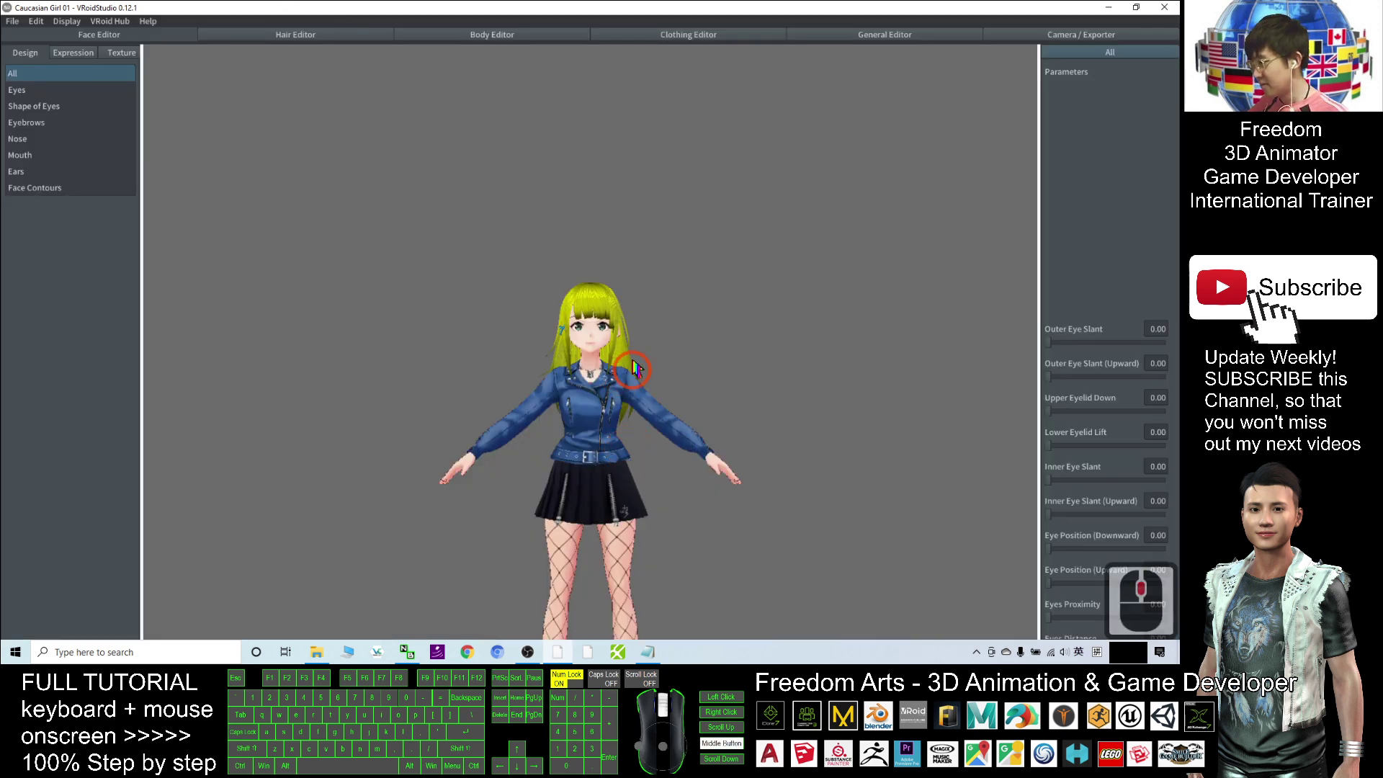
{"action": "scroll", "coordinate": [634, 368], "scroll_direction": "down", "scroll_amount": 6}
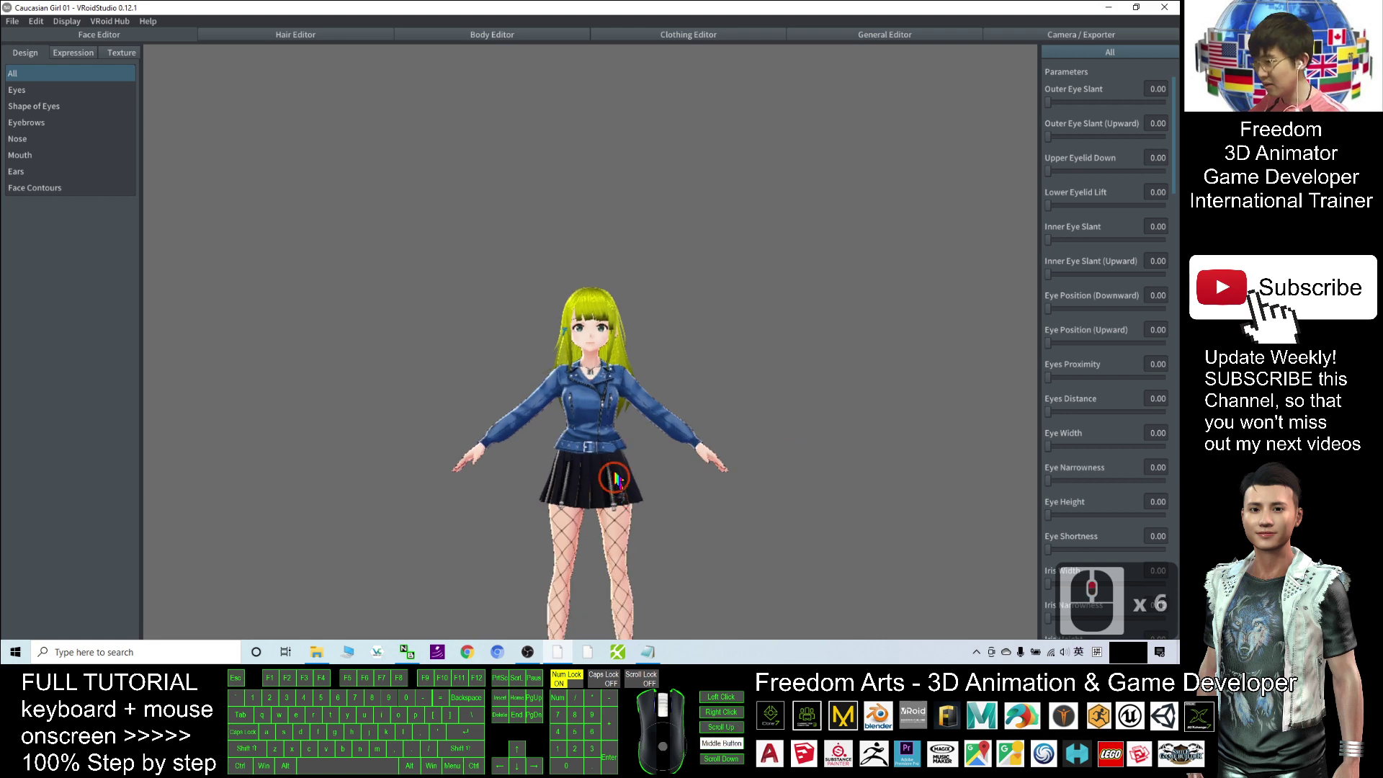
Pan and orbit the view to inspect Caucasian Girl 01 from the side and left
{"action": "middle_click_drag", "start_coordinate": [614, 472], "coordinate": [605, 366]}
{"action": "mouse_move", "coordinate": [646, 390]}
{"action": "right_mouse_down"}
{"action": "mouse_move", "coordinate": [600, 388]}
{"action": "mouse_move", "coordinate": [655, 389]}
{"action": "right_mouse_up"}
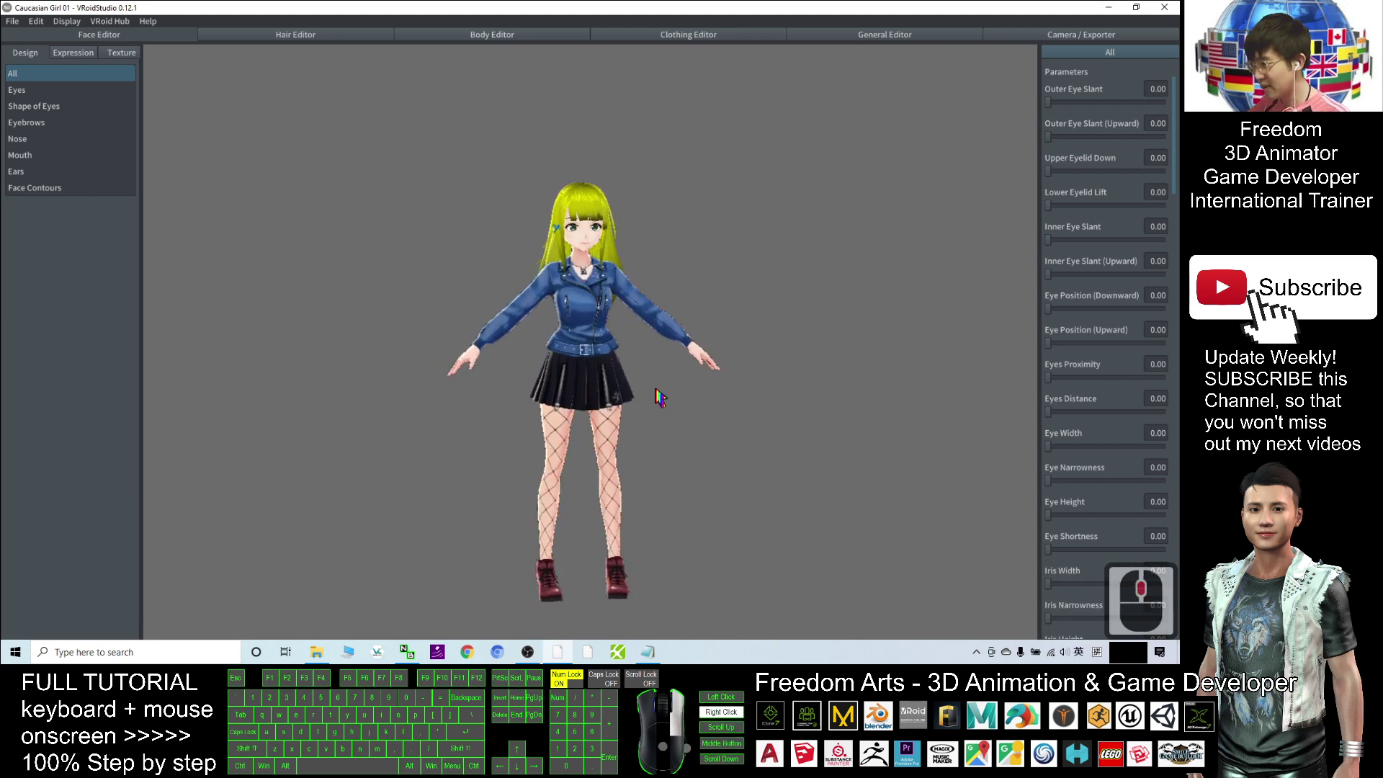
{"action": "scroll", "coordinate": [656, 389], "scroll_direction": "up", "scroll_amount": 17}
{"action": "middle_click_drag", "start_coordinate": [631, 409], "coordinate": [629, 375]}
{"action": "right_click_drag", "start_coordinate": [632, 387], "coordinate": [672, 273]}
{"action": "scroll", "coordinate": [604, 391], "scroll_direction": "down", "scroll_amount": 5}
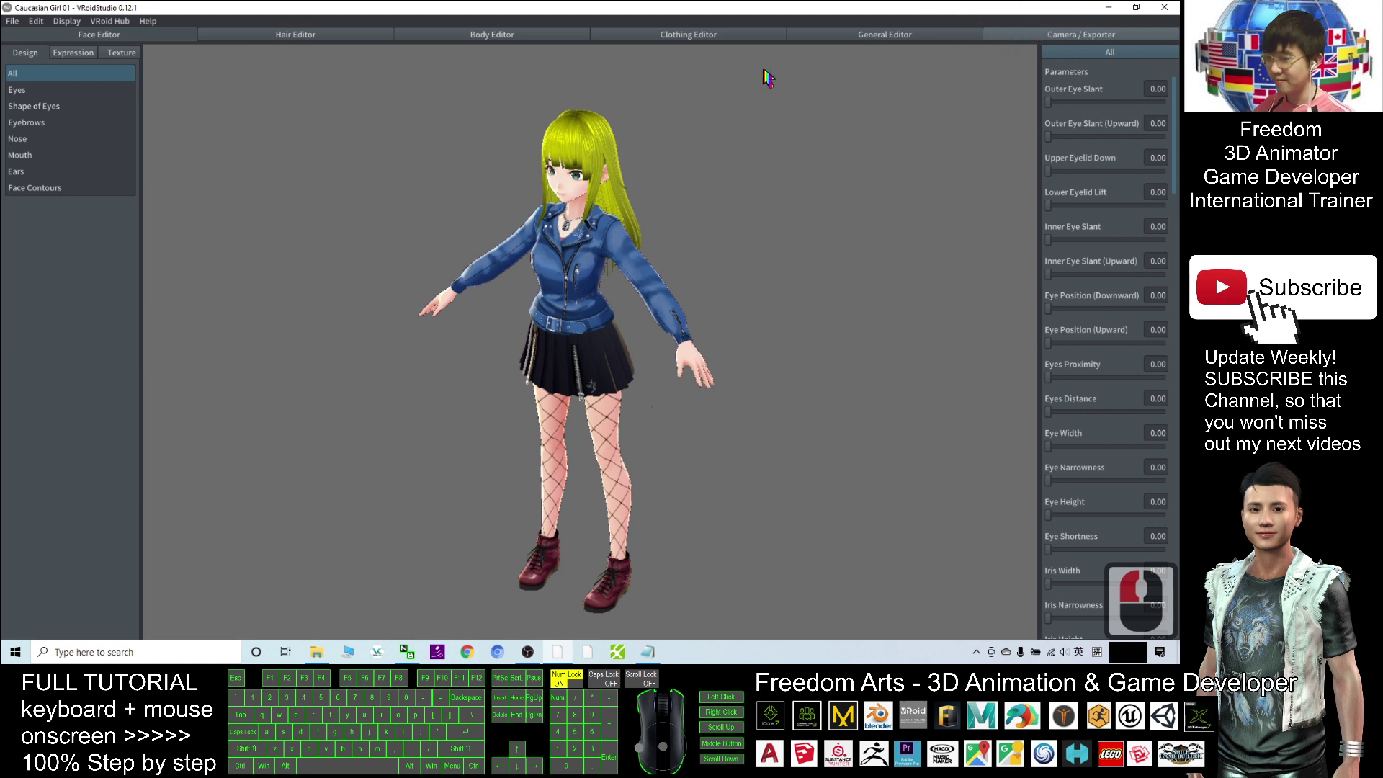
Show the Camera / Exporter Export page listing 32158 triangles, 17 materials and 178 bones
{"action": "left_click", "coordinate": [1093, 36]}
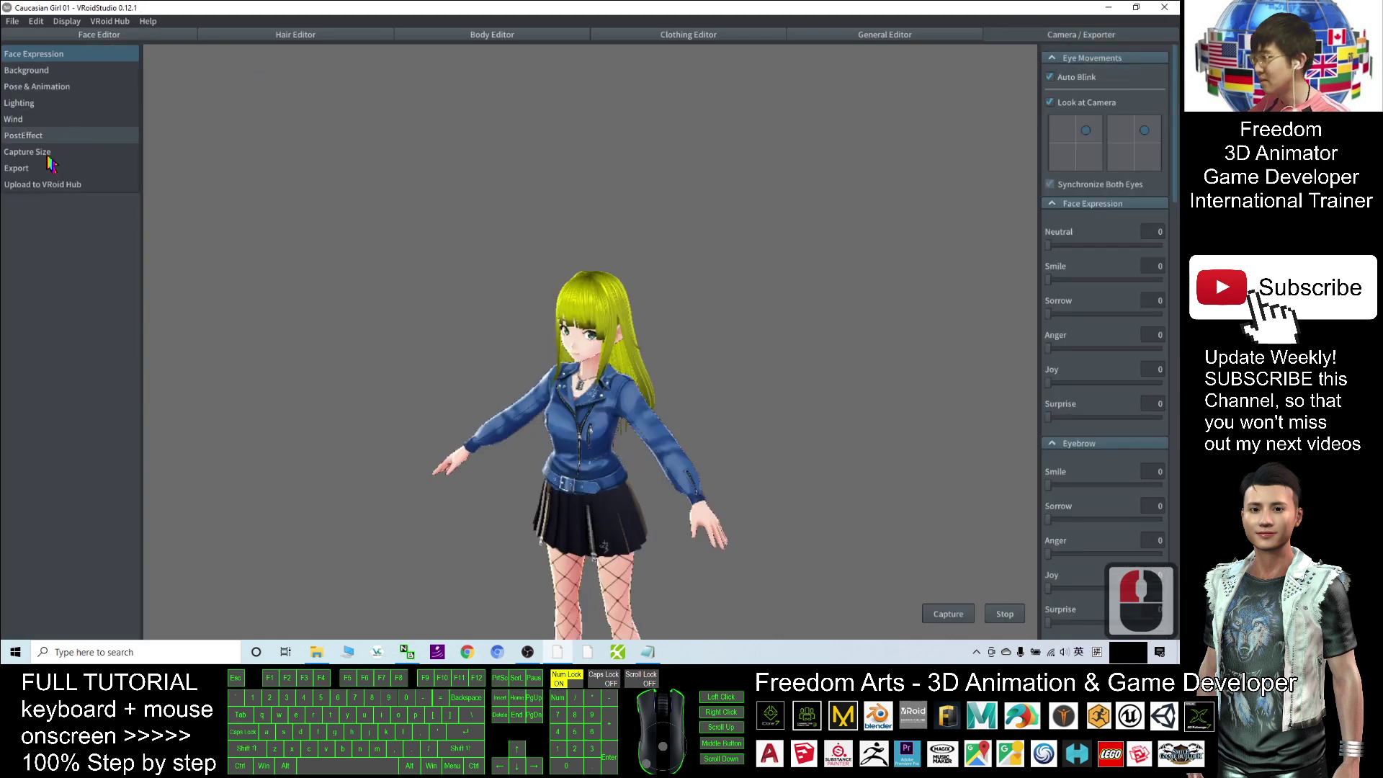
{"action": "left_click", "coordinate": [18, 170]}
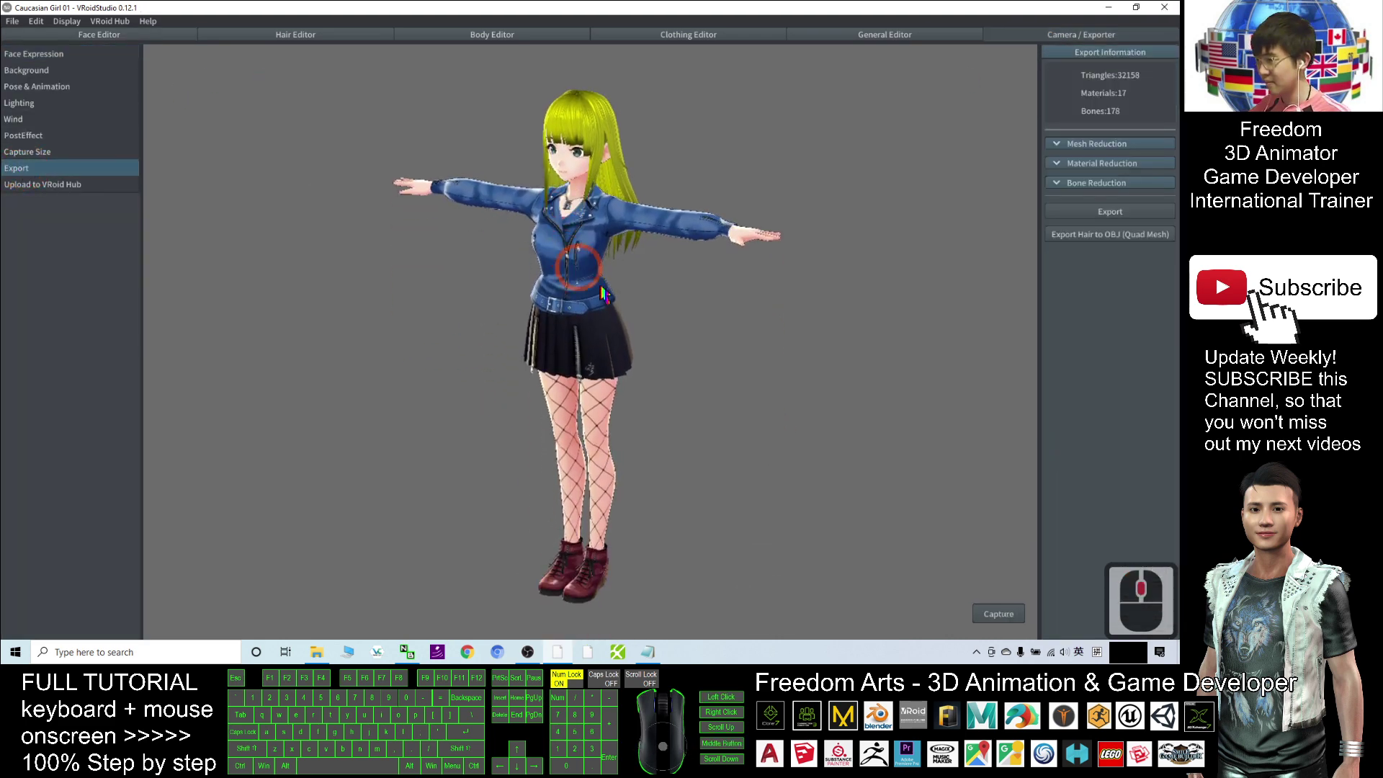
{"action": "left_click_drag", "start_coordinate": [646, 309], "coordinate": [647, 322]}
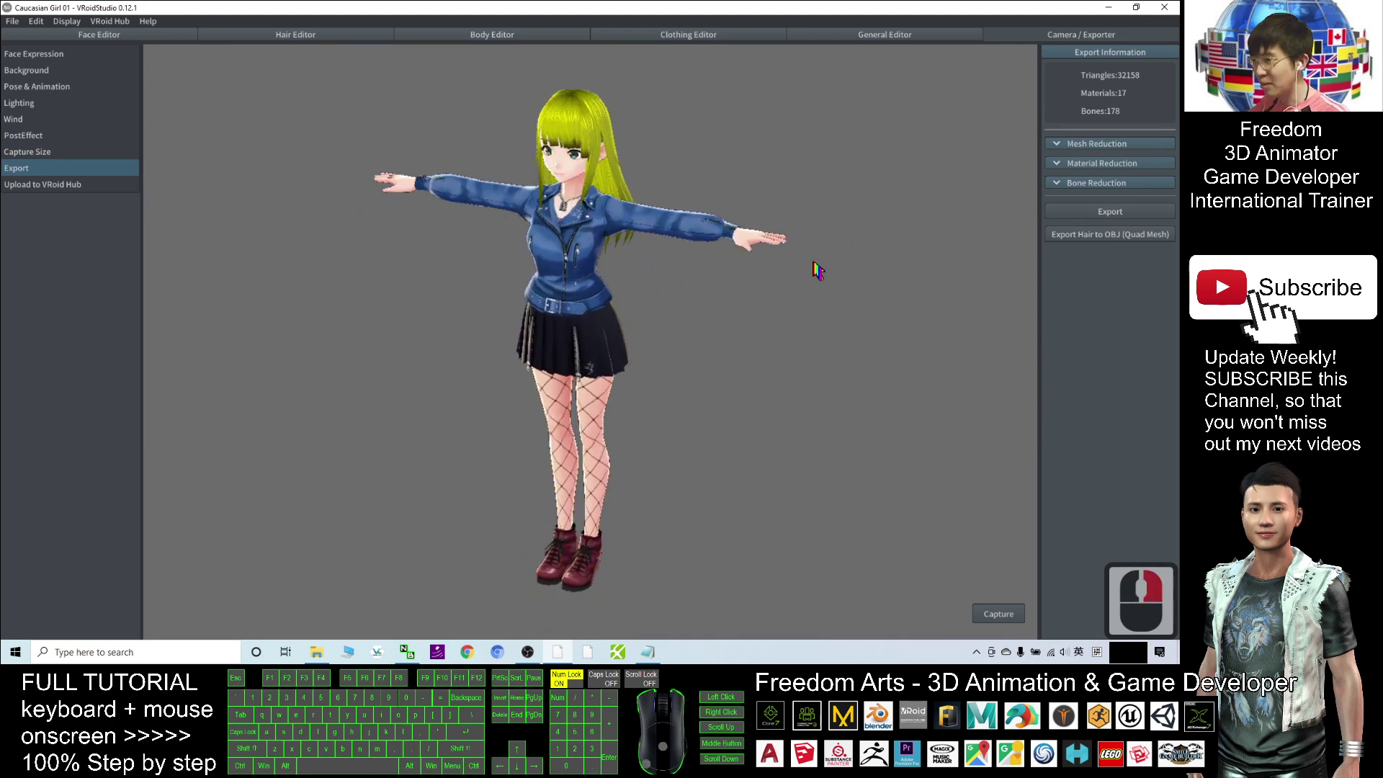
Create a new desktop folder named 'Demo 01' and open it in File Explorer
{"action": "double_click", "coordinate": [783, 8]}
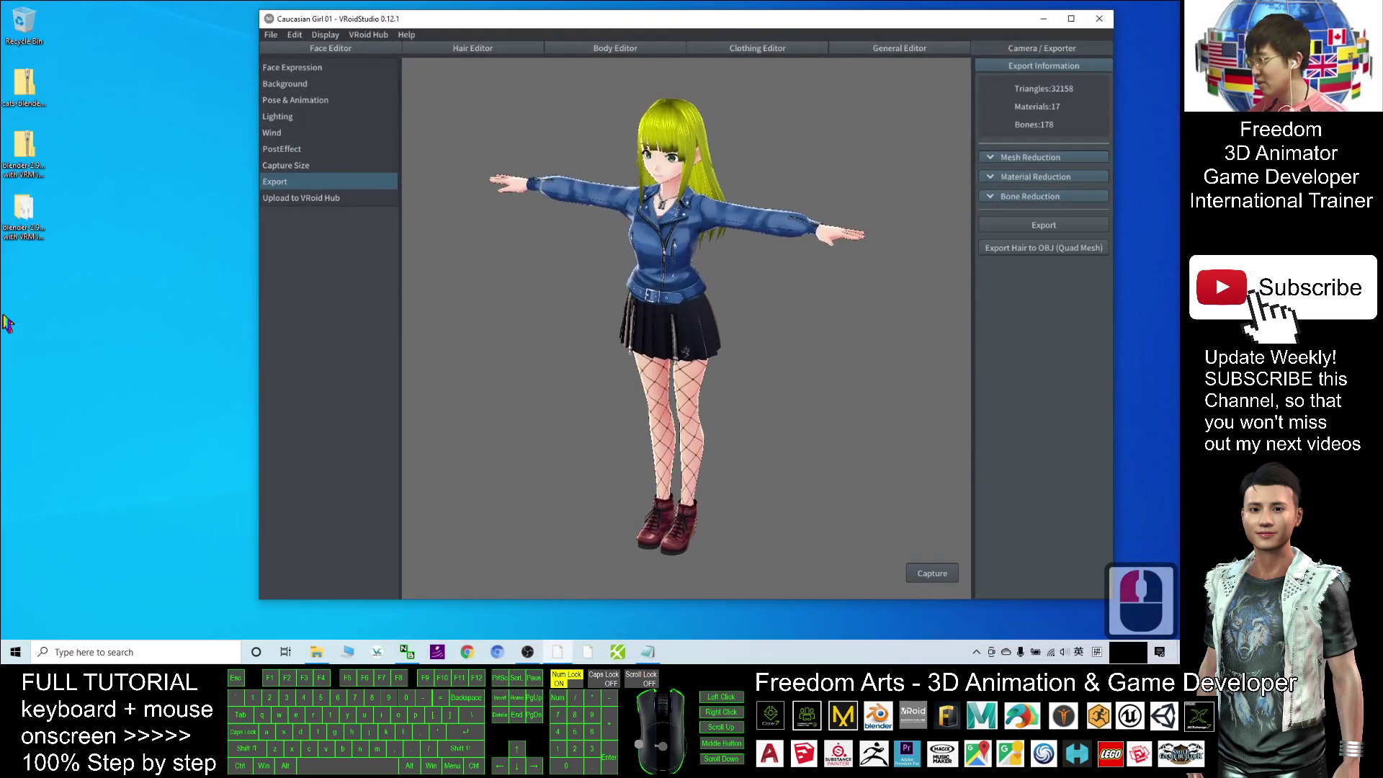
{"action": "right_click", "coordinate": [27, 339]}
{"action": "mouse_move", "coordinate": [65, 436]}
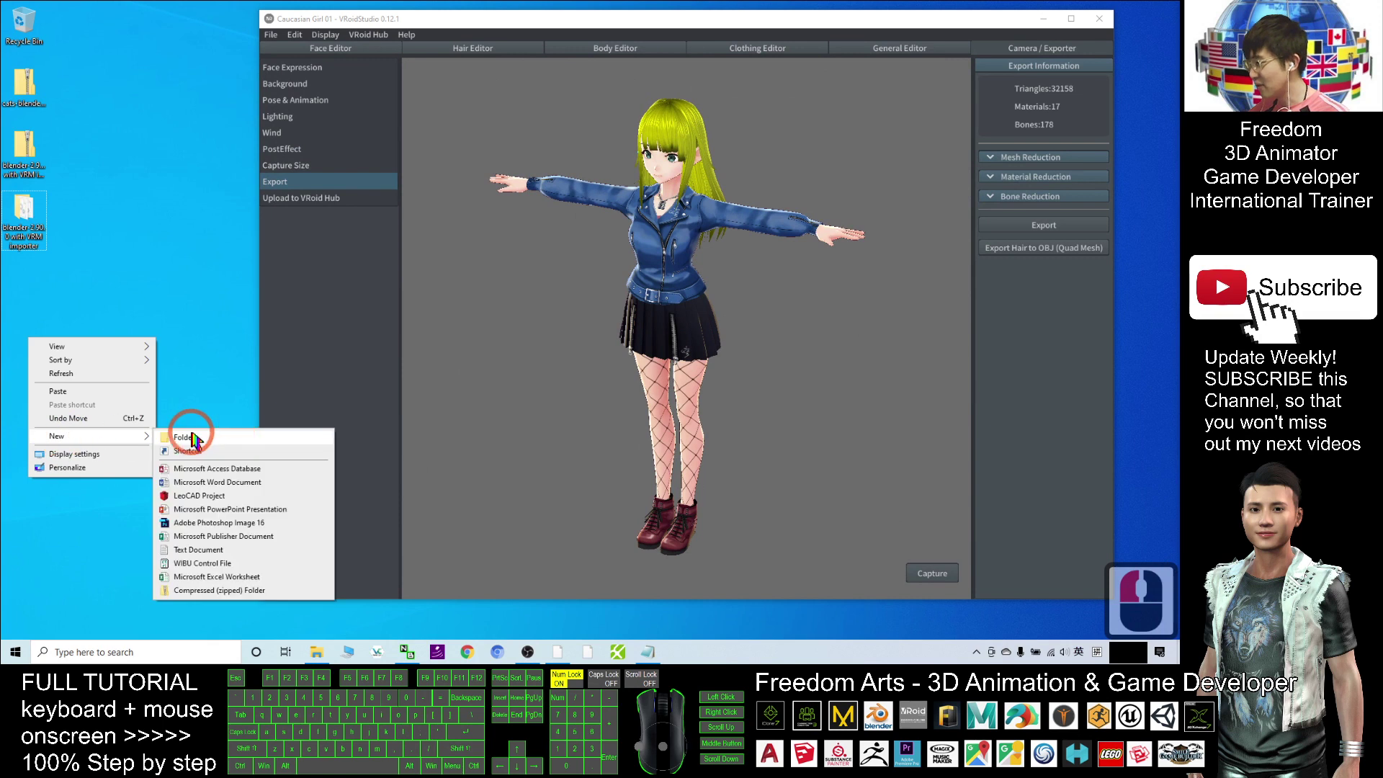
{"action": "left_click", "coordinate": [183, 437]}
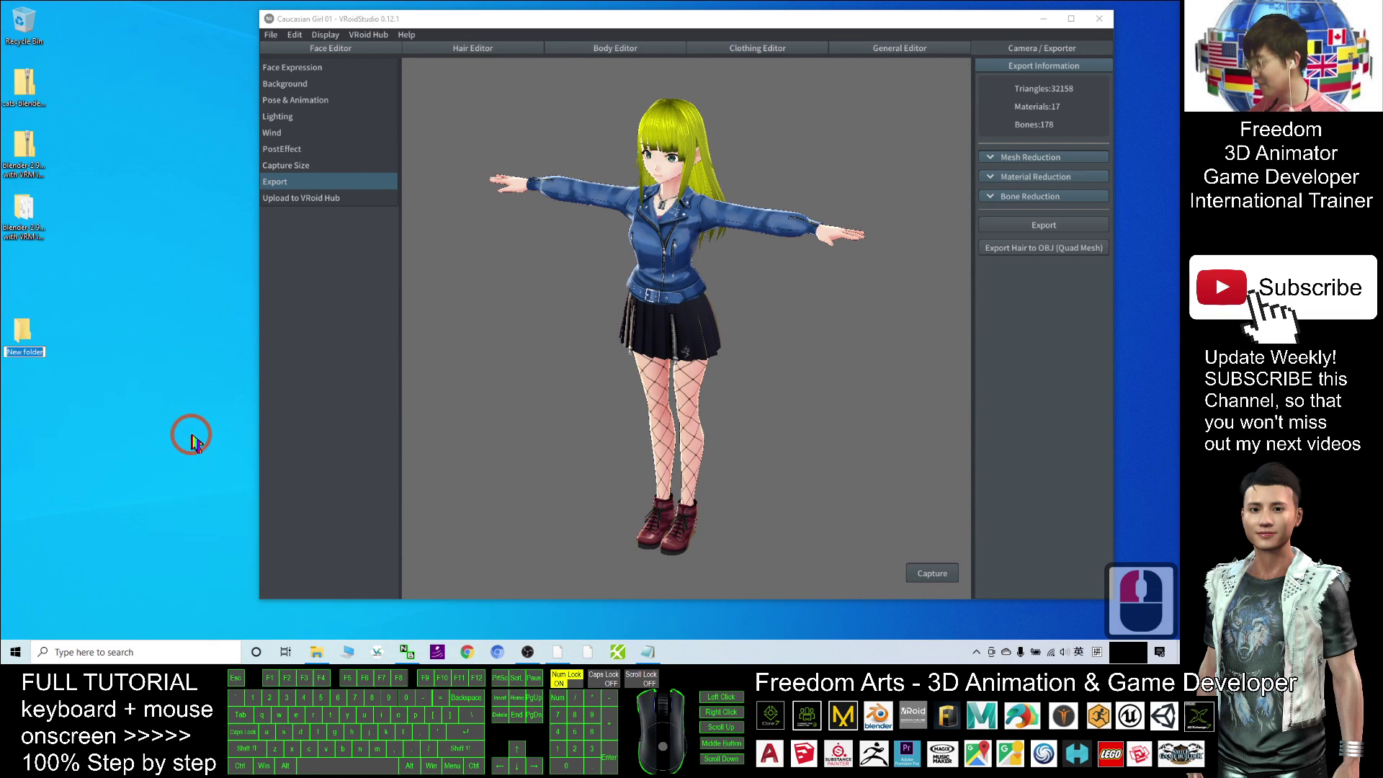
{"action": "type", "text": "Demo 01"}
{"action": "key", "text": "Return"}
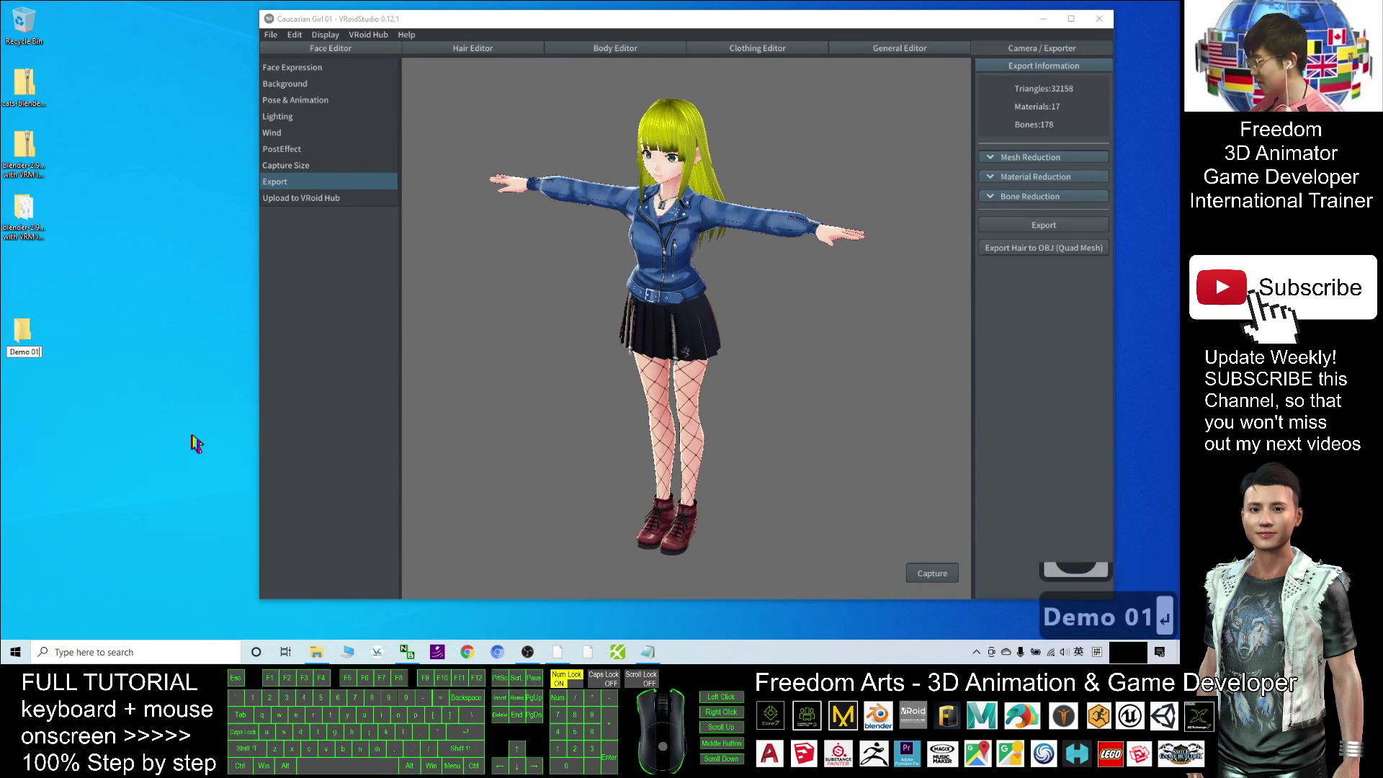
{"action": "left_click", "coordinate": [30, 339]}
{"action": "left_click", "coordinate": [98, 307]}
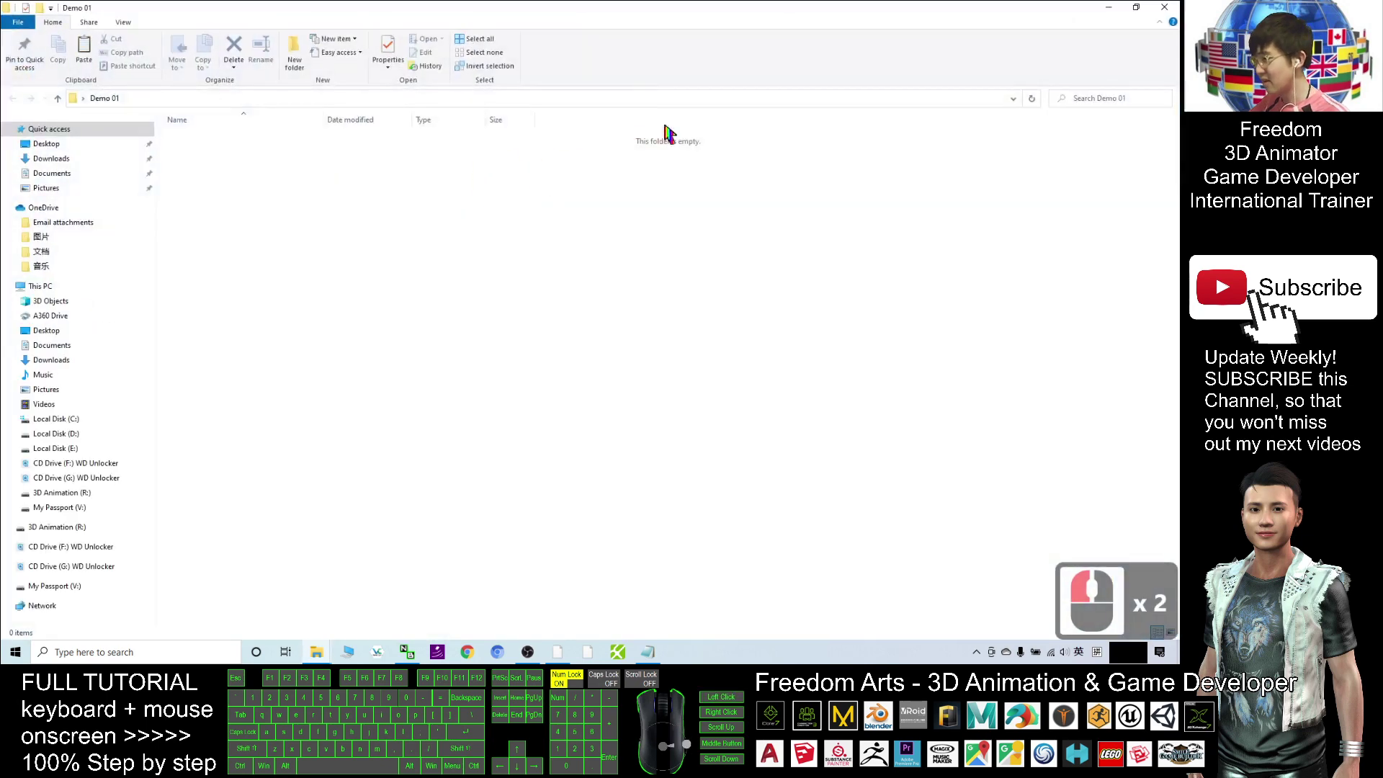
Shrink the Demo 01 Explorer window and place it beside the VRoid avatar
{"action": "left_click", "coordinate": [362, 158]}
{"action": "left_click_drag", "start_coordinate": [609, 22], "coordinate": [490, 185]}
{"action": "left_click_drag", "start_coordinate": [850, 545], "coordinate": [607, 599]}
{"action": "left_click_drag", "start_coordinate": [468, 190], "coordinate": [420, 171]}
{"action": "left_click", "coordinate": [1048, 224]}
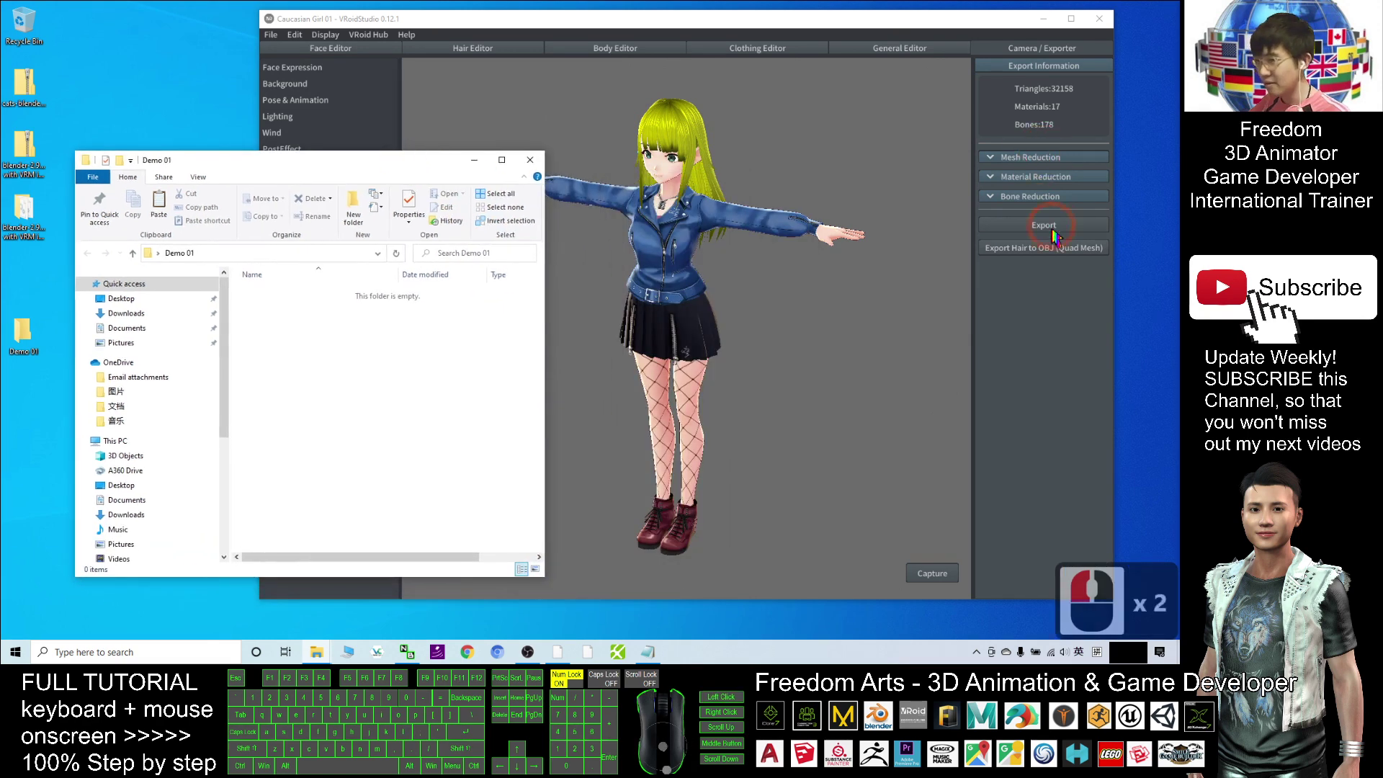
Start the VRM export and accept its settings to reach the save dialog
{"action": "left_click", "coordinate": [1048, 225]}
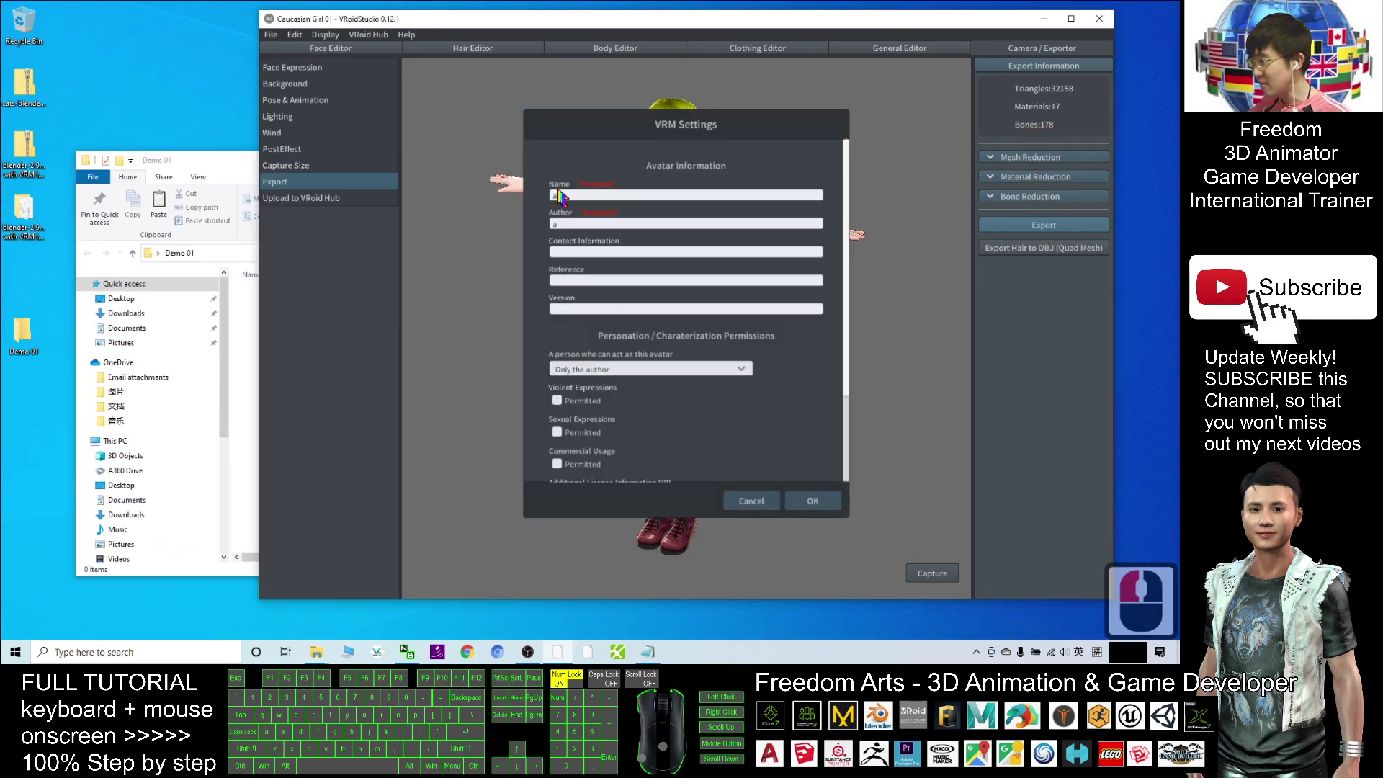
{"action": "left_click", "coordinate": [811, 500]}
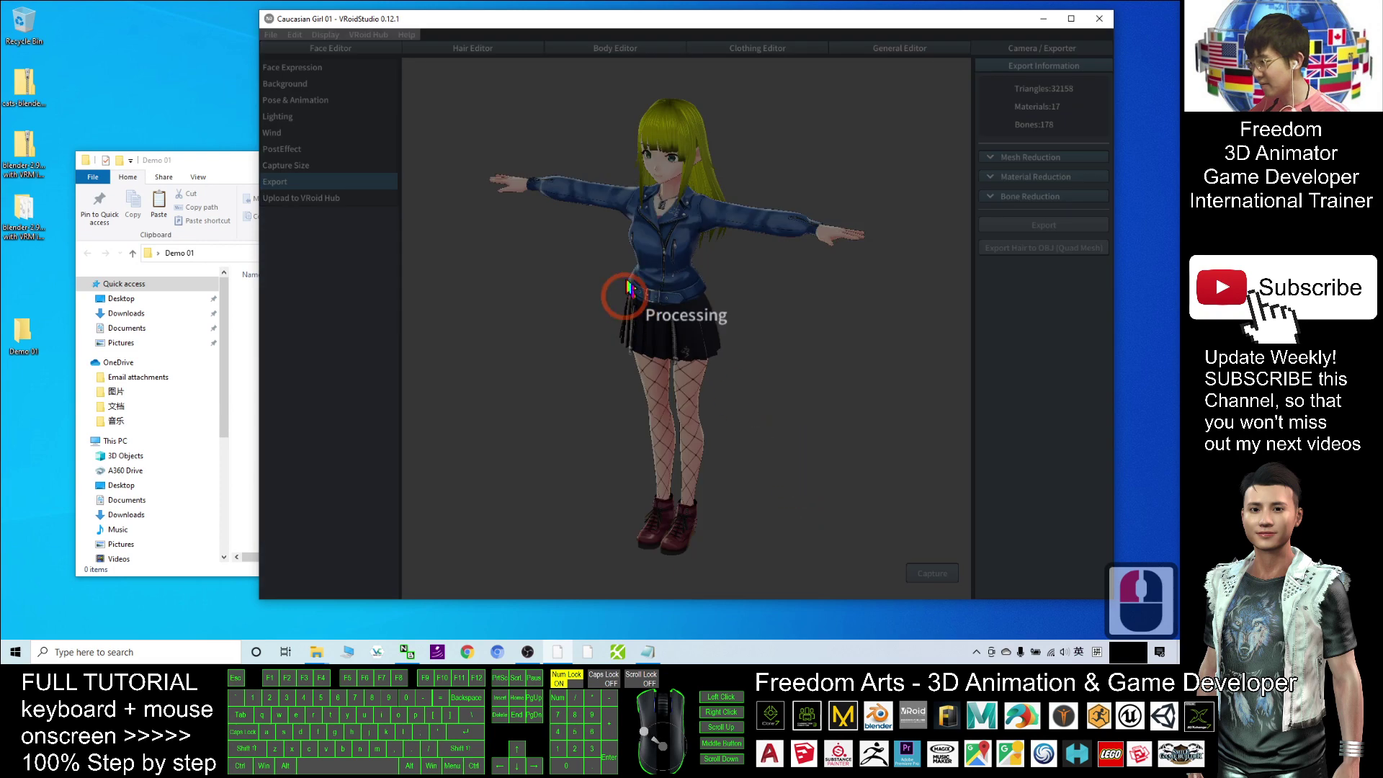
{"action": "left_click_drag", "start_coordinate": [250, 160], "coordinate": [231, 144]}
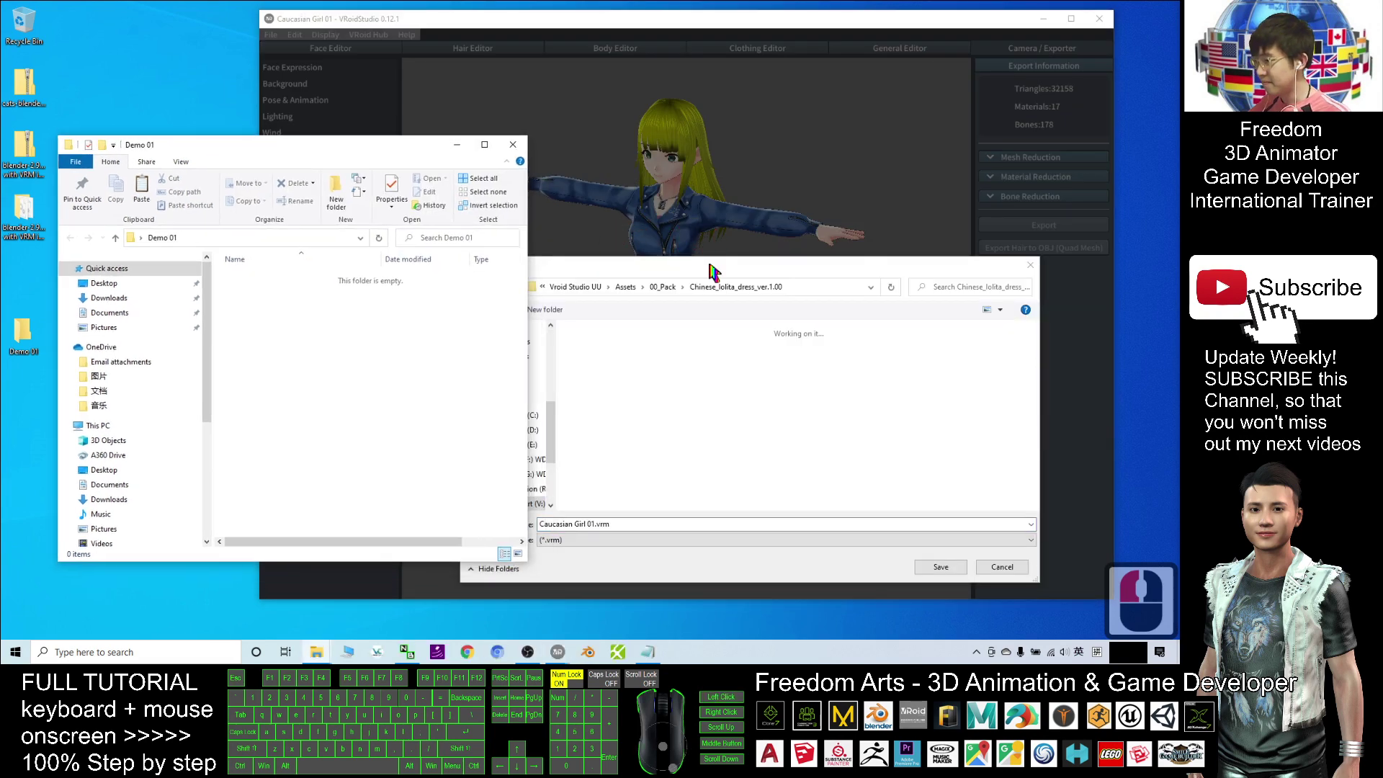
{"action": "left_click_drag", "start_coordinate": [713, 271], "coordinate": [752, 197]}
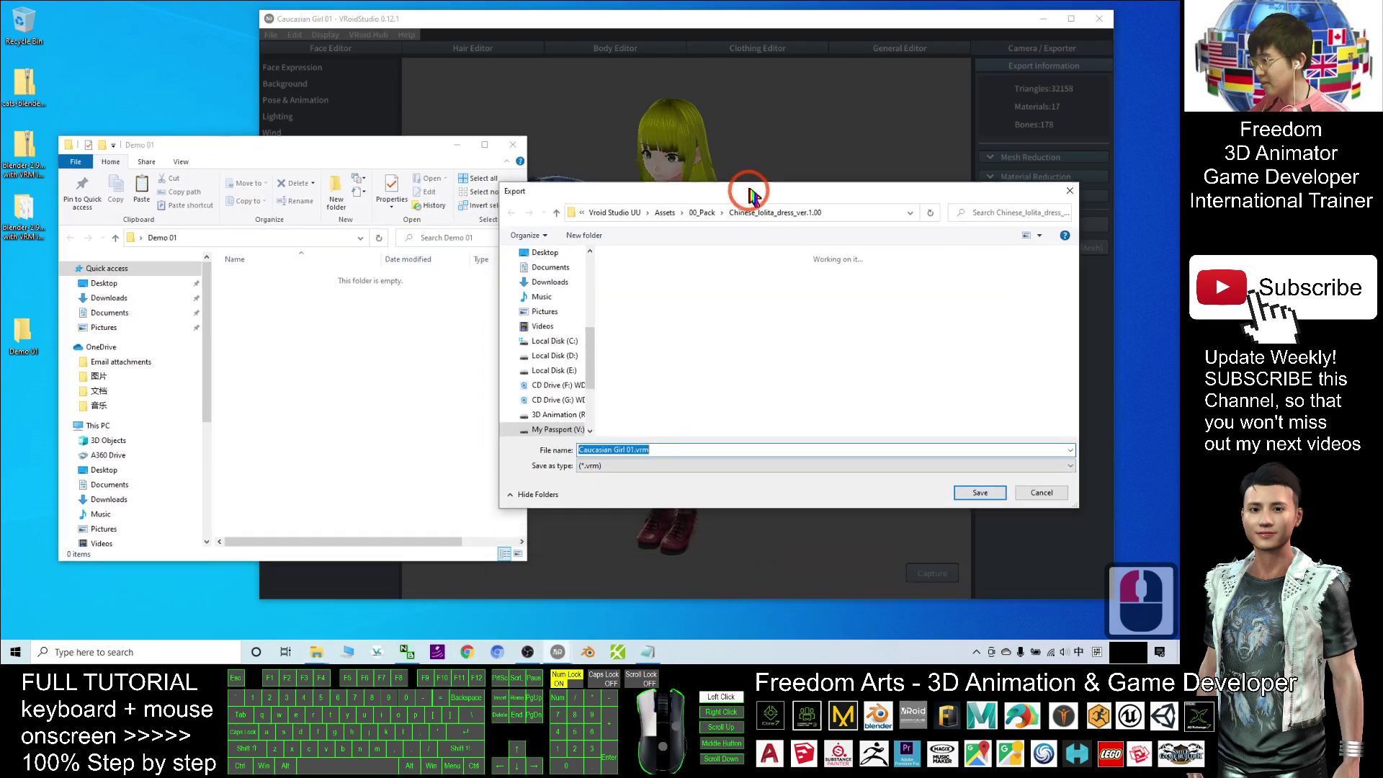
Copy the Demo 01 path into the save dialog so Caucasian Girl 01.vrm saves there
{"action": "left_click", "coordinate": [260, 239]}
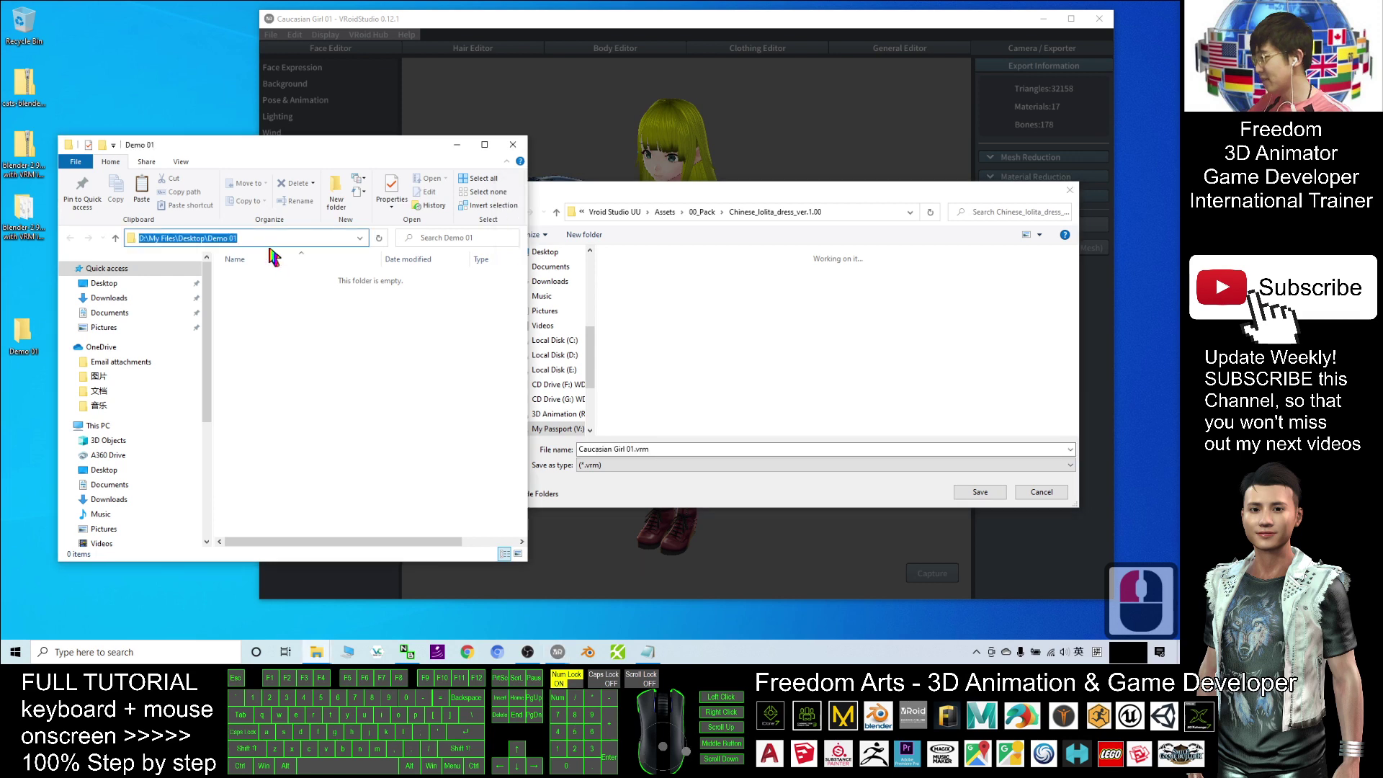
{"action": "key", "text": "ctrl+c"}
{"action": "left_click", "coordinate": [872, 209]}
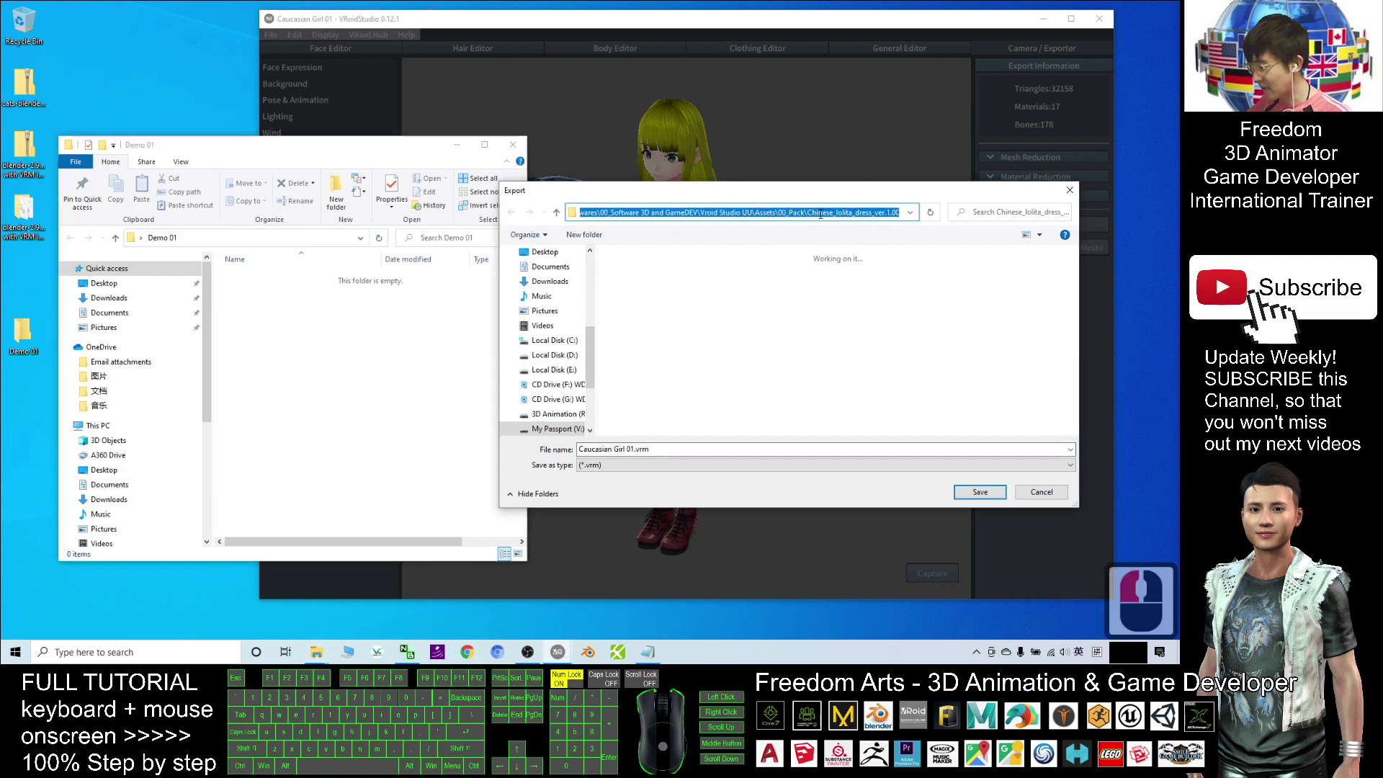
{"action": "key", "text": "ctrl+v"}
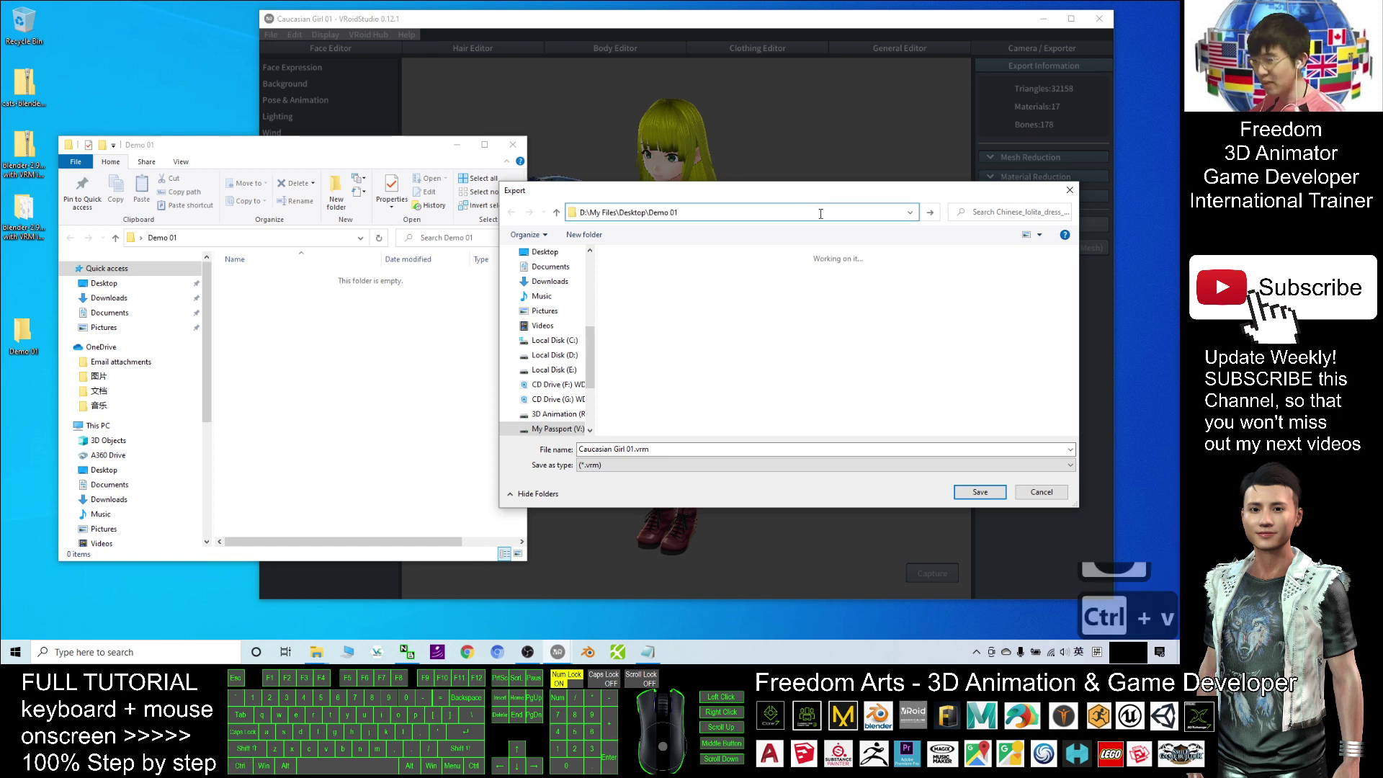
{"action": "key", "text": "Return"}
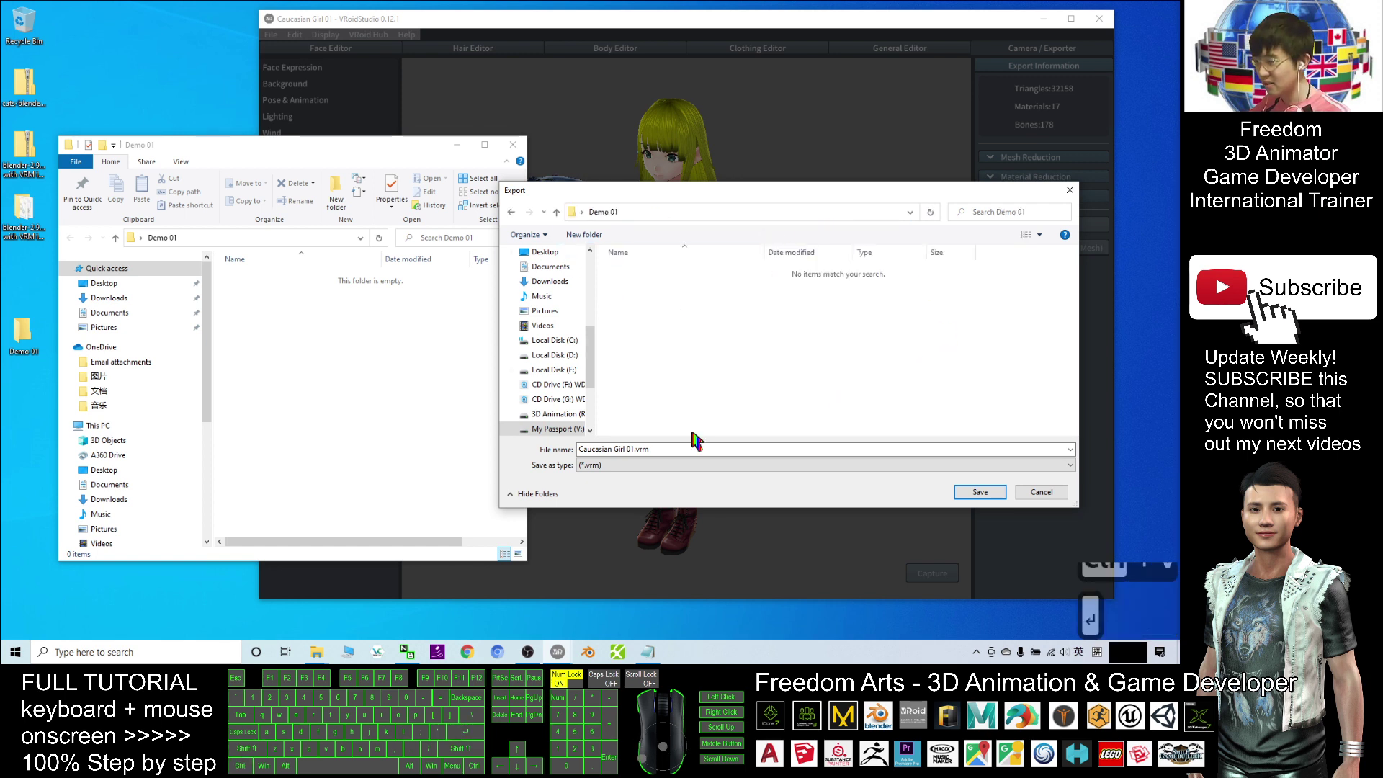
{"action": "left_click", "coordinate": [581, 450]}
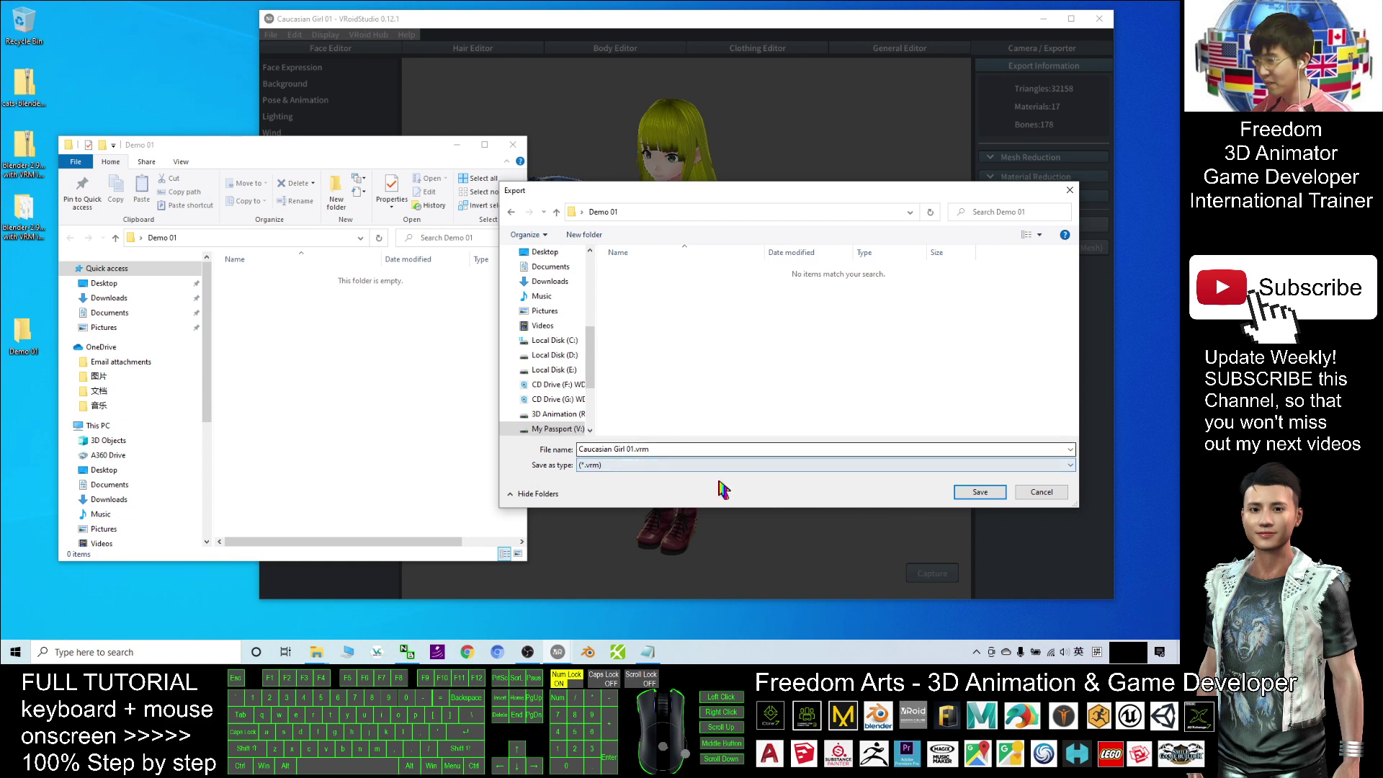
Save Caucasian Girl 01.vrm as type *.vrm, then select the 17.0 MB file in Demo 01
{"action": "left_click", "coordinate": [632, 465]}
{"action": "left_click", "coordinate": [633, 467]}
{"action": "left_click", "coordinate": [969, 486]}
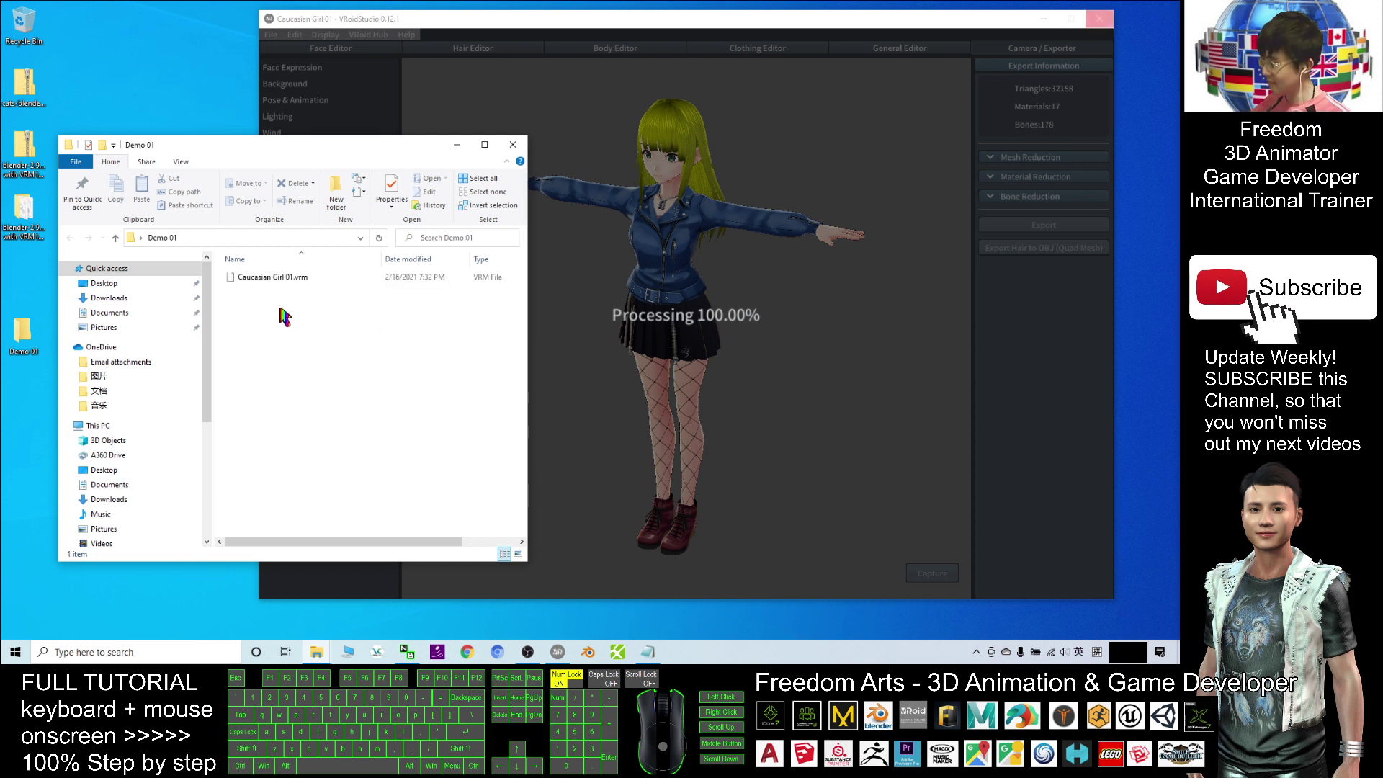
{"action": "left_click", "coordinate": [338, 278]}
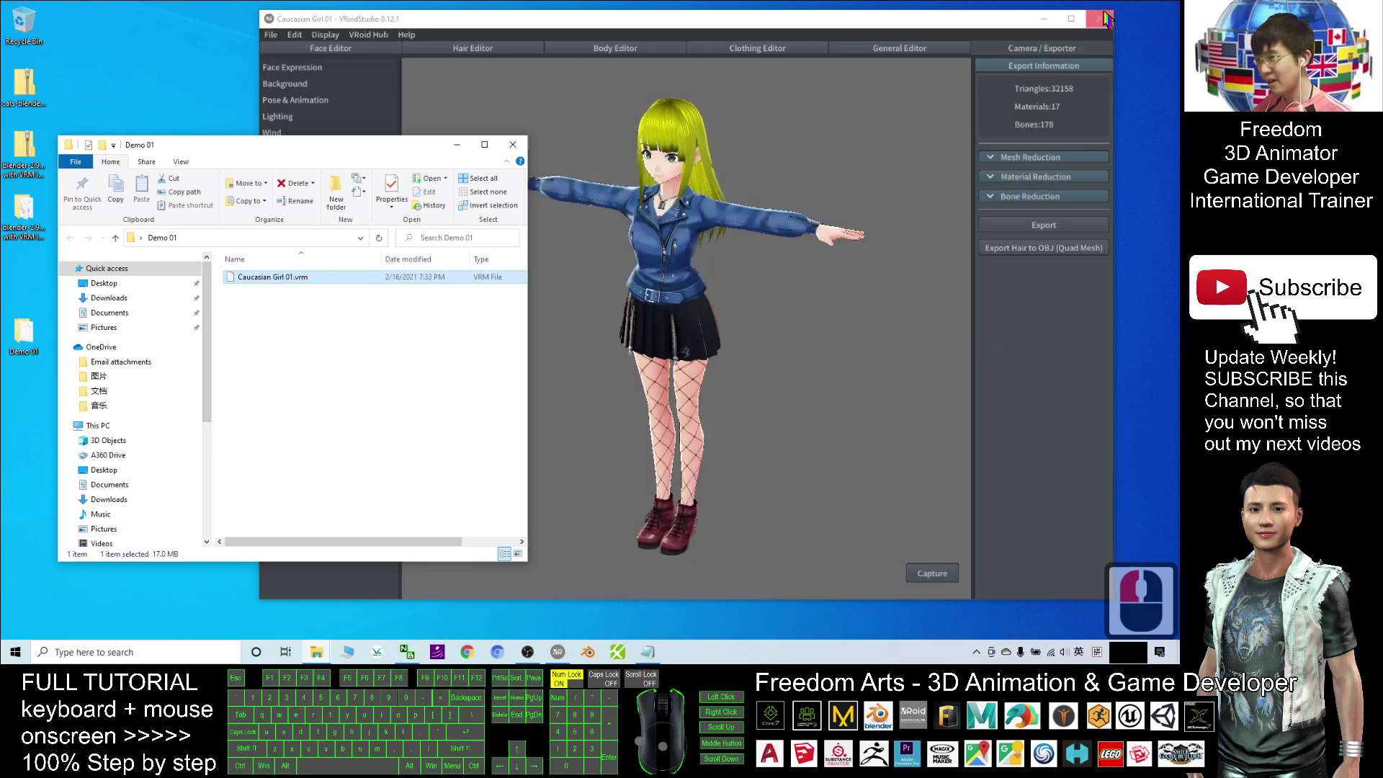
Minimize VRoid Studio, move Demo 01 aside and select Caucasian Girl 01.vrm
{"action": "left_click", "coordinate": [1016, 37]}
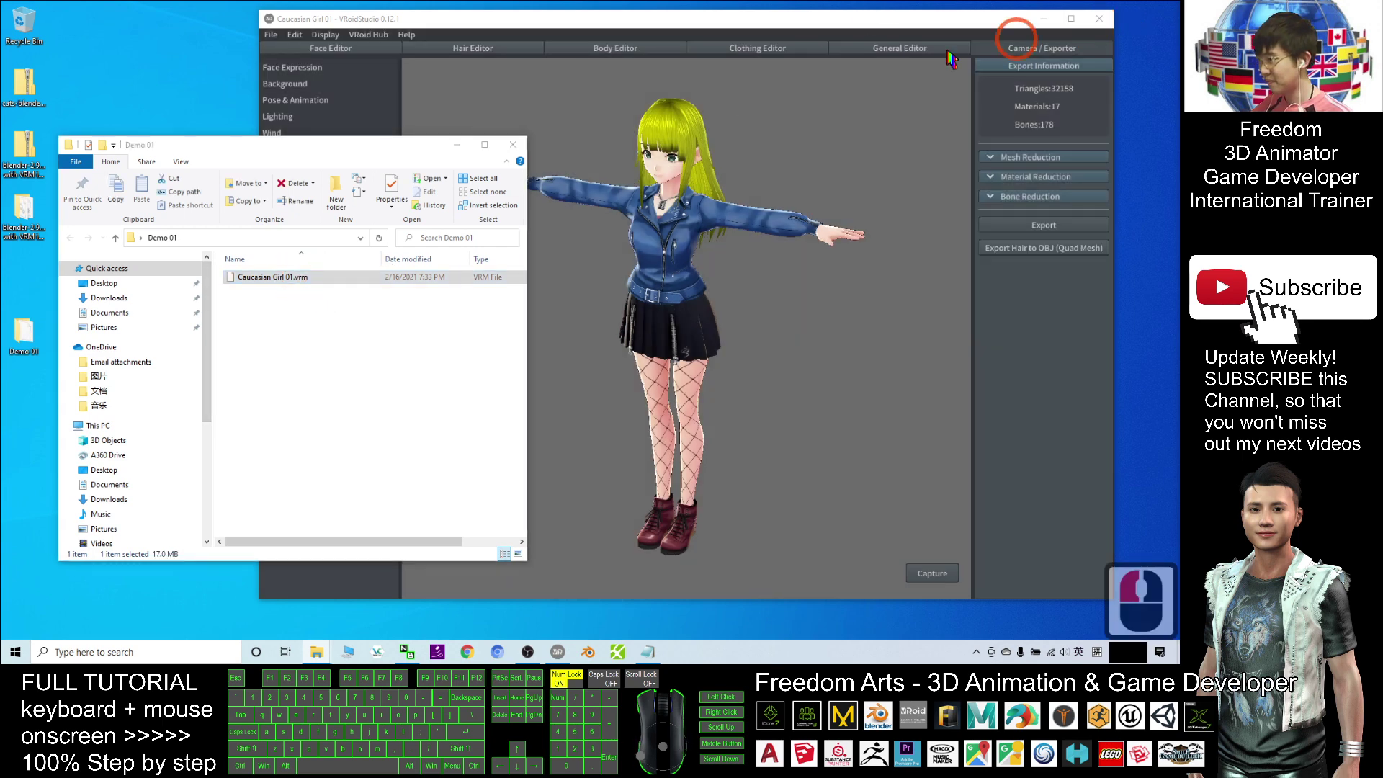
{"action": "left_click", "coordinate": [405, 56]}
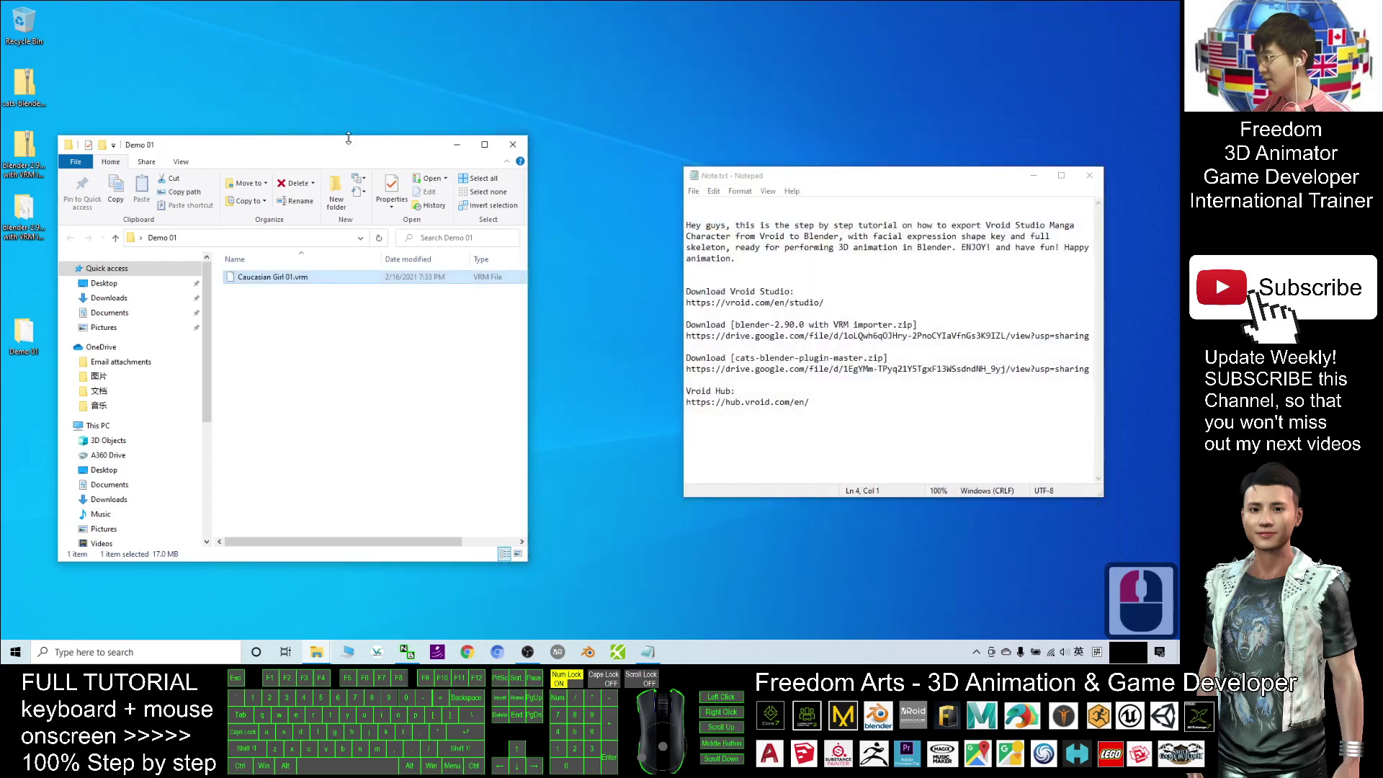
{"action": "left_click_drag", "start_coordinate": [349, 138], "coordinate": [446, 104]}
{"action": "left_click", "coordinate": [391, 243]}
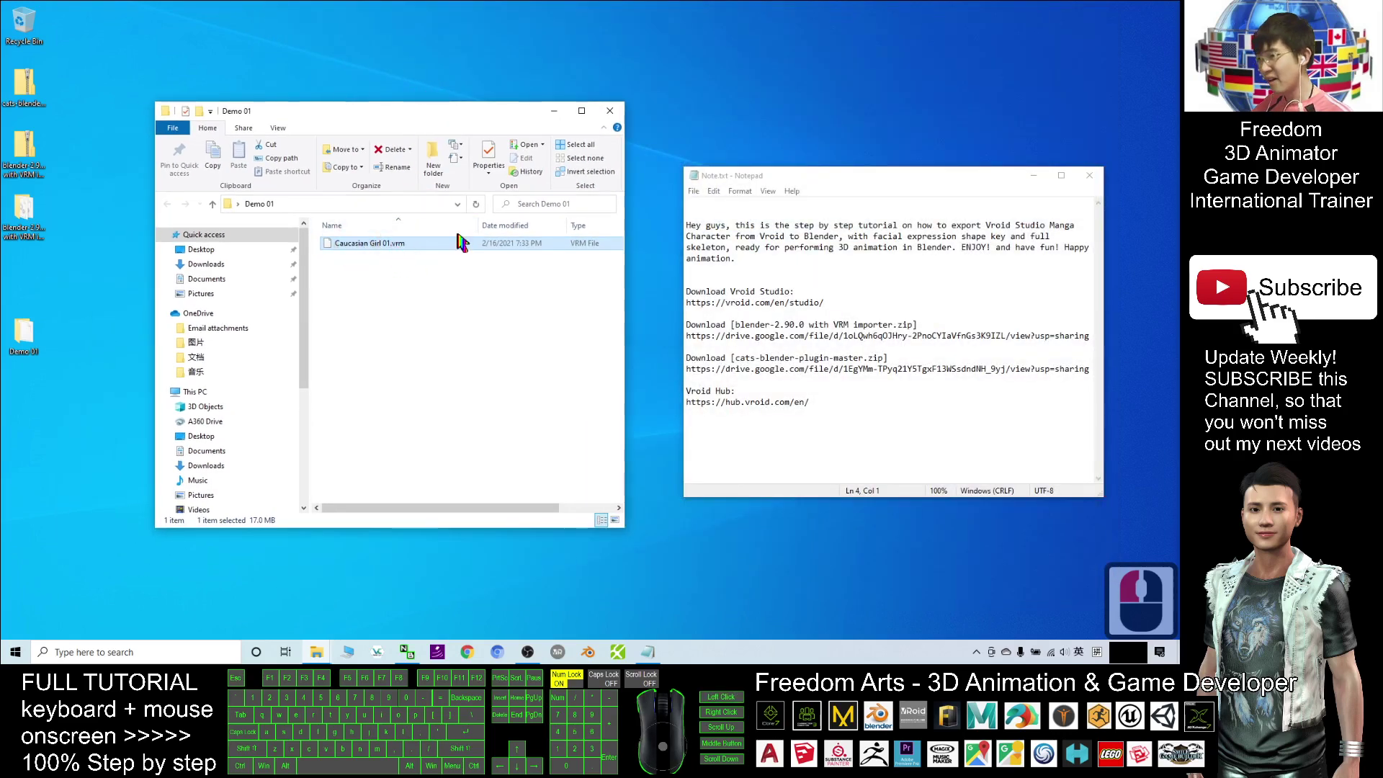
Highlight the blender-2.90.0 download line and its Google Drive link in Note.txt, then select the zip
{"action": "left_click", "coordinate": [871, 289]}
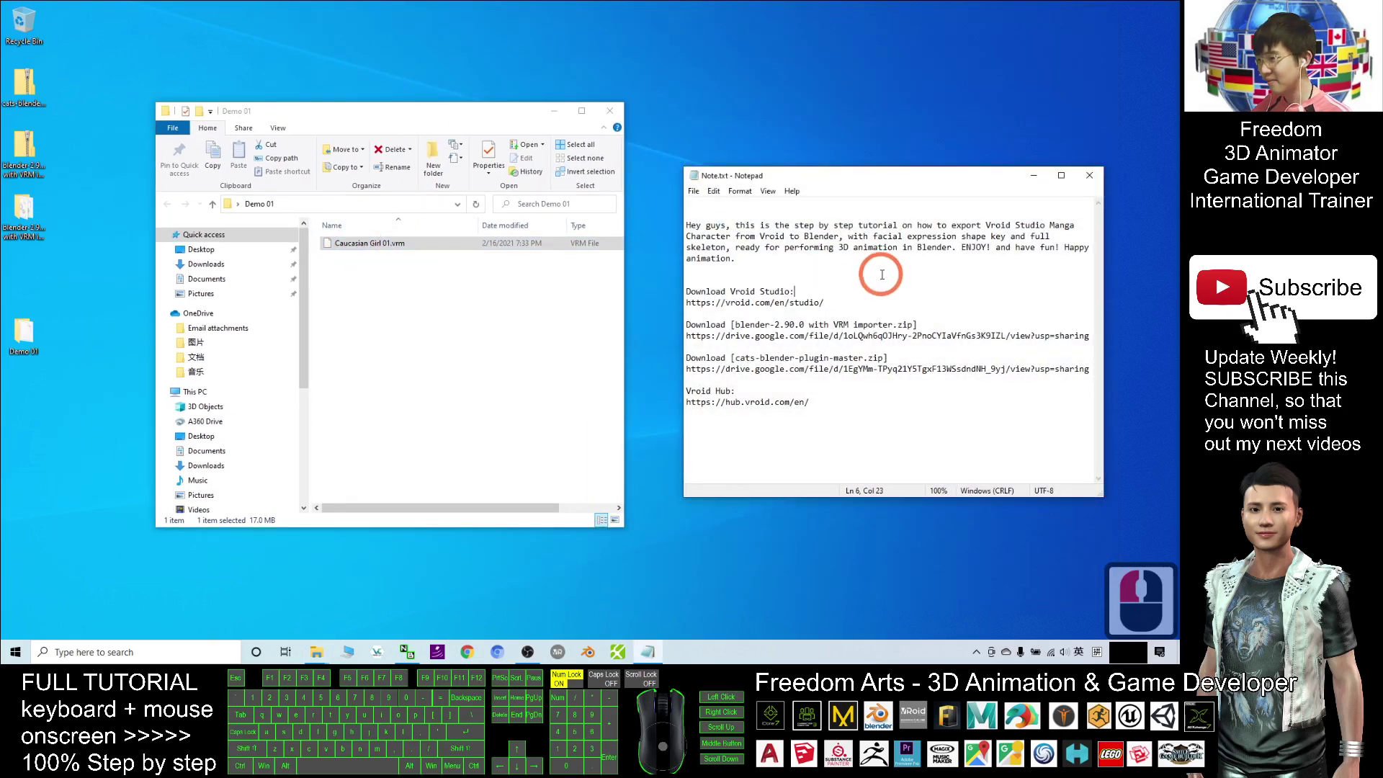
{"action": "left_click_drag", "start_coordinate": [689, 324], "coordinate": [933, 317]}
{"action": "left_click", "coordinate": [694, 326]}
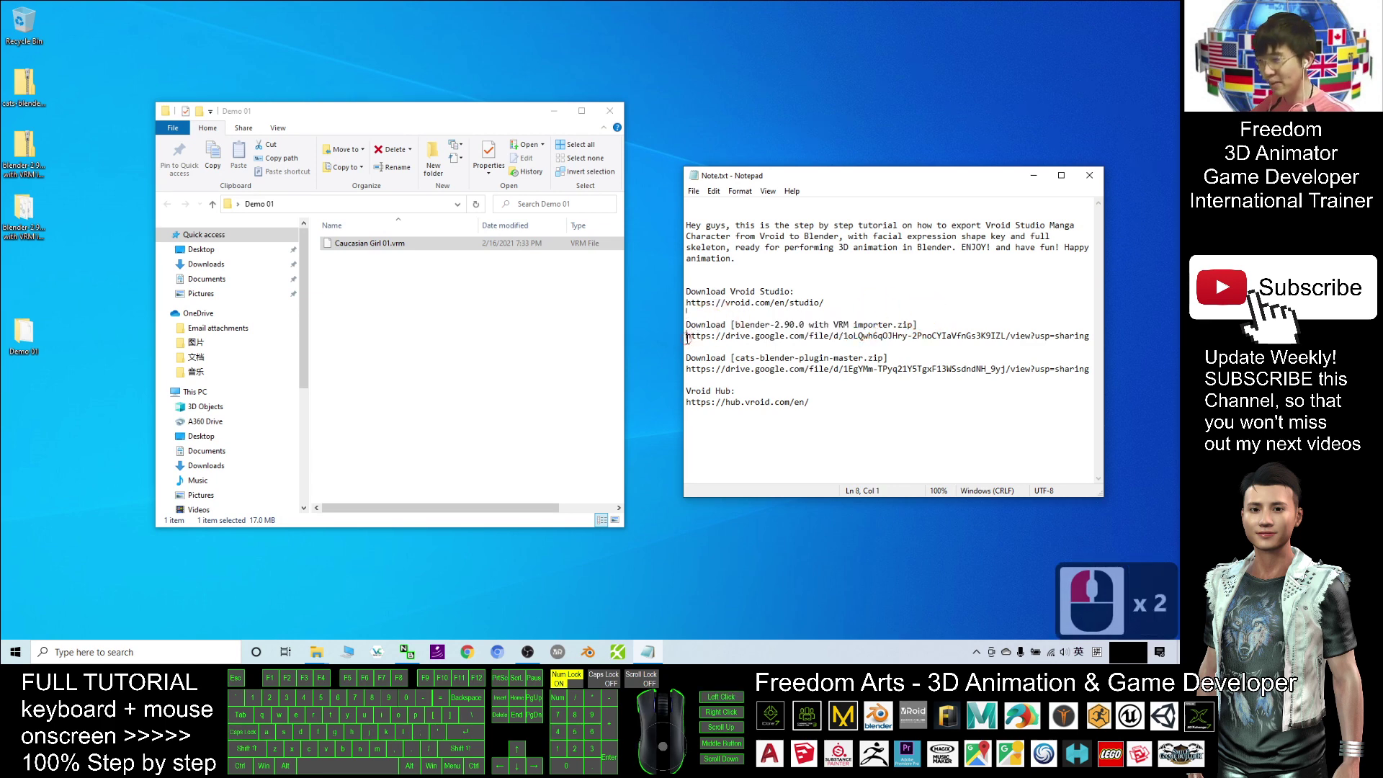
{"action": "left_click_drag", "start_coordinate": [687, 338], "coordinate": [1089, 336]}
{"action": "left_click", "coordinate": [995, 337]}
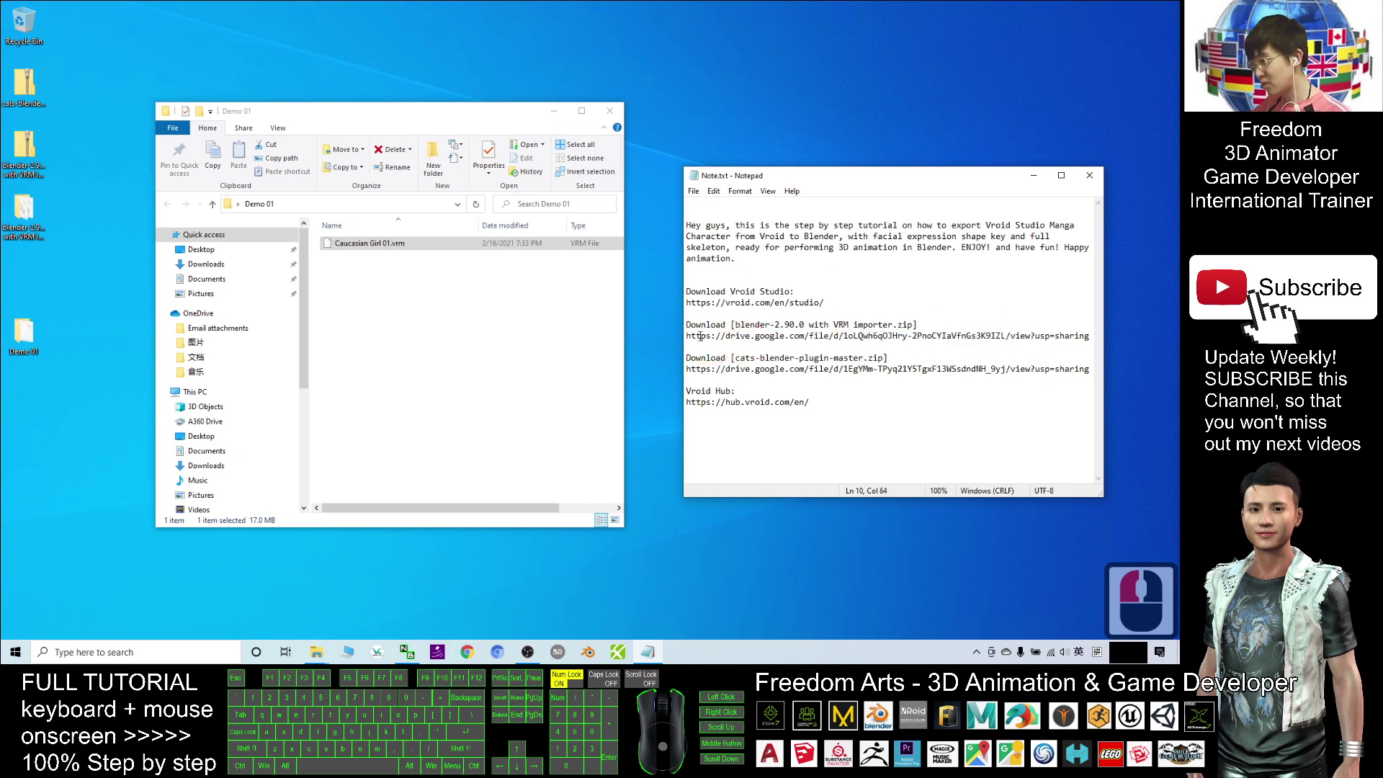
{"action": "left_click_drag", "start_coordinate": [687, 338], "coordinate": [1051, 335]}
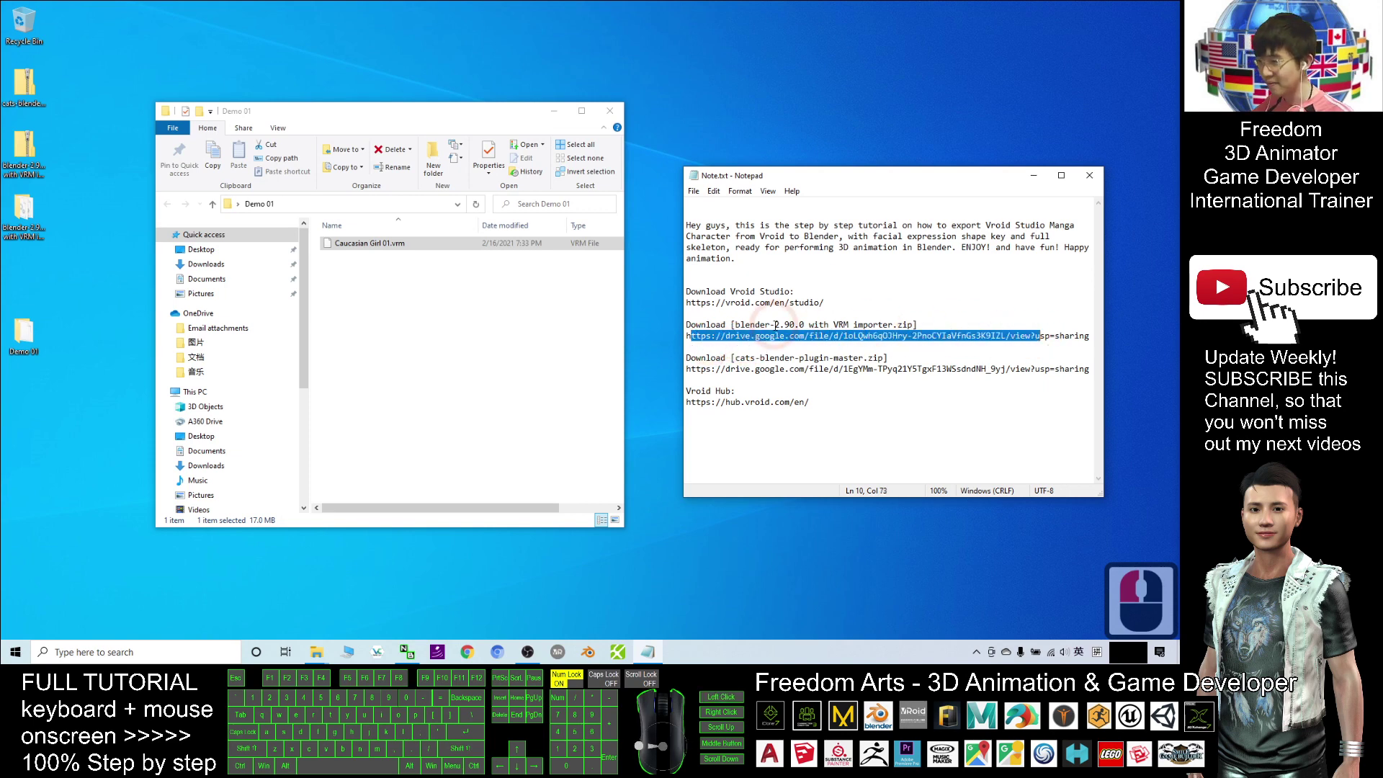
{"action": "double_click", "coordinate": [744, 326]}
{"action": "left_click_drag", "start_coordinate": [743, 325], "coordinate": [794, 324]}
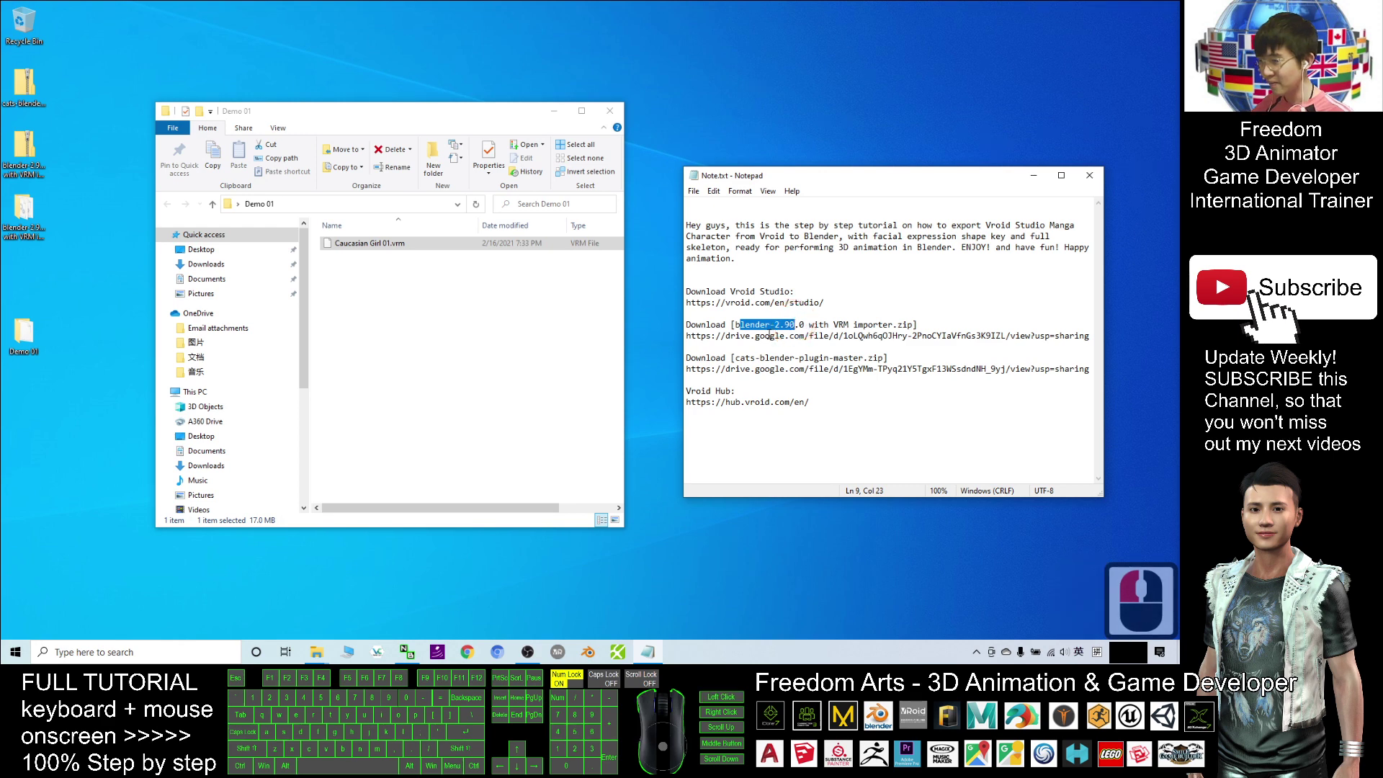
{"action": "left_click", "coordinate": [769, 334]}
{"action": "left_click", "coordinate": [24, 151]}
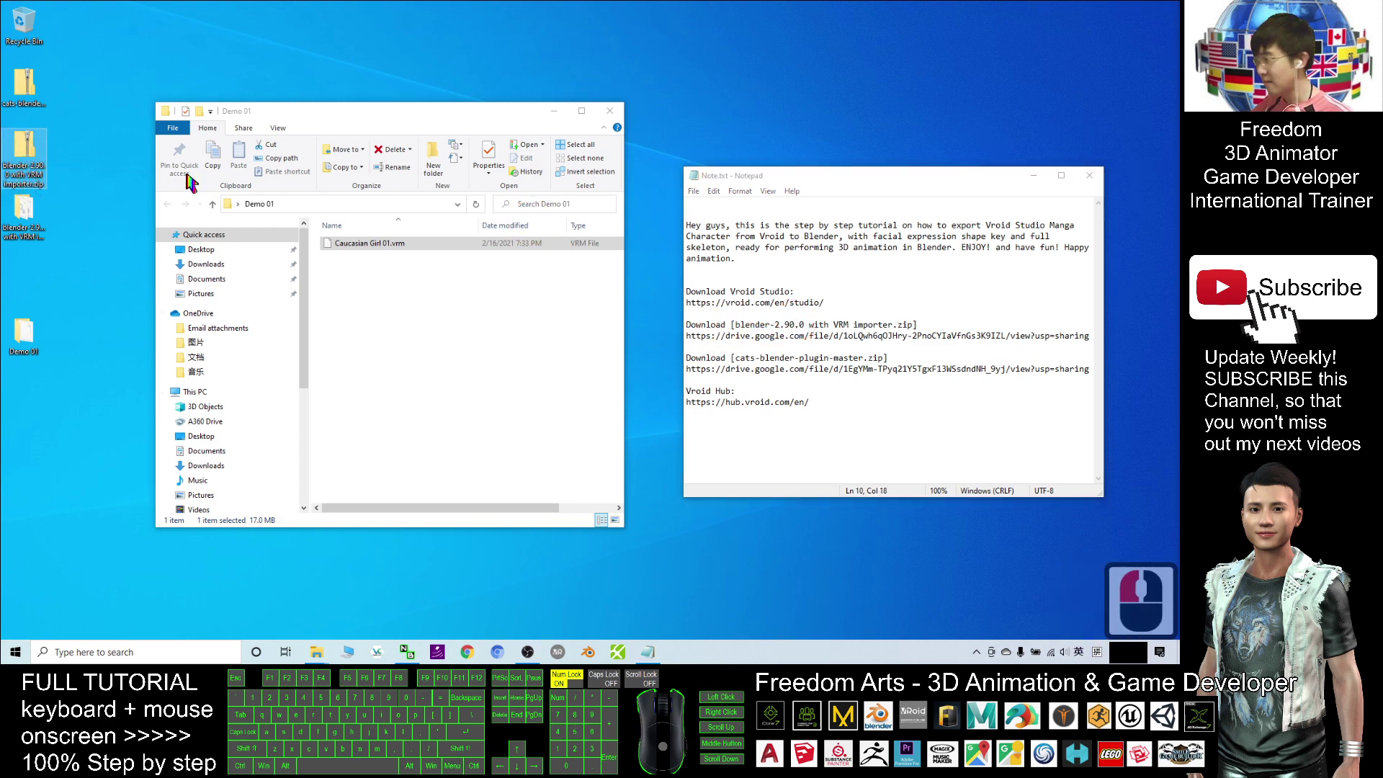
Extract the blender-2.90.0 with VRM importer zip to the desktop and open the resulting folder
{"action": "right_click", "coordinate": [32, 152]}
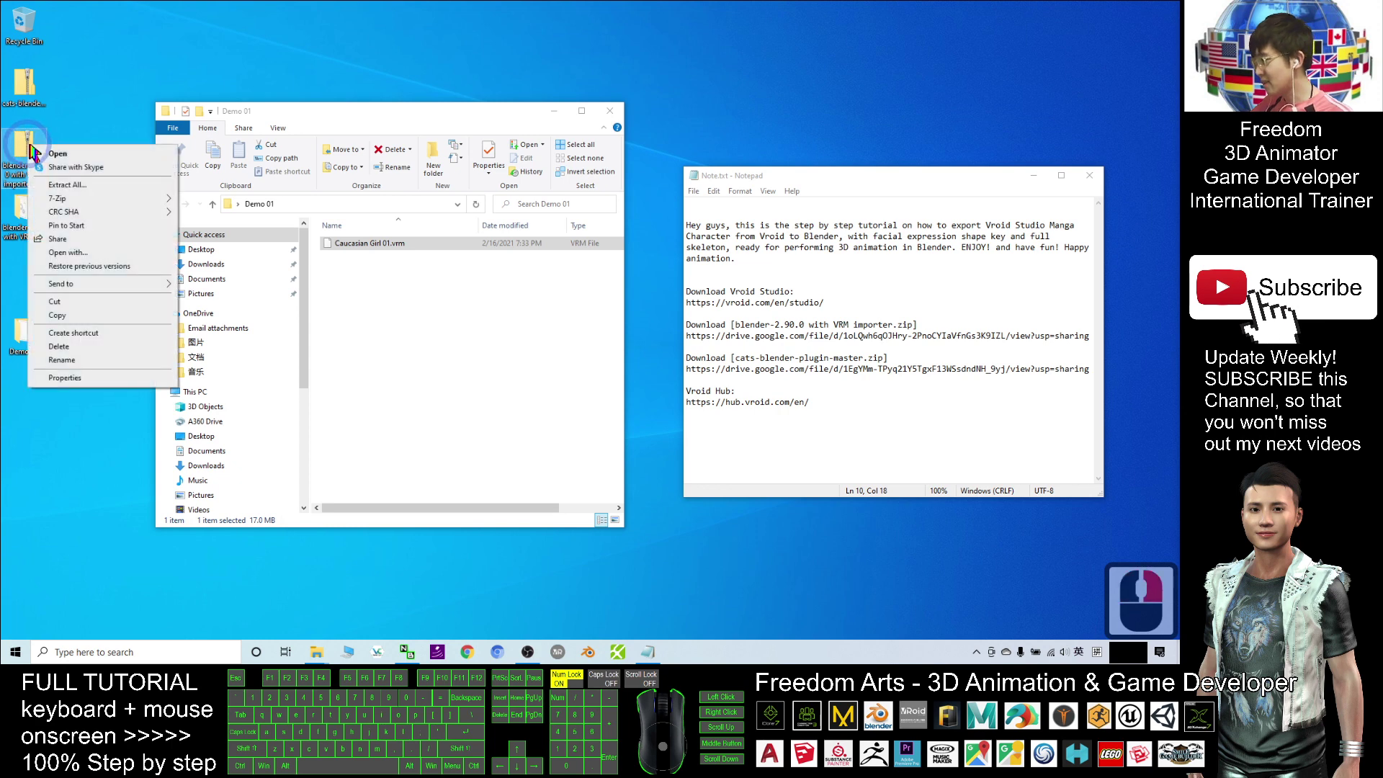
{"action": "left_click", "coordinate": [69, 185]}
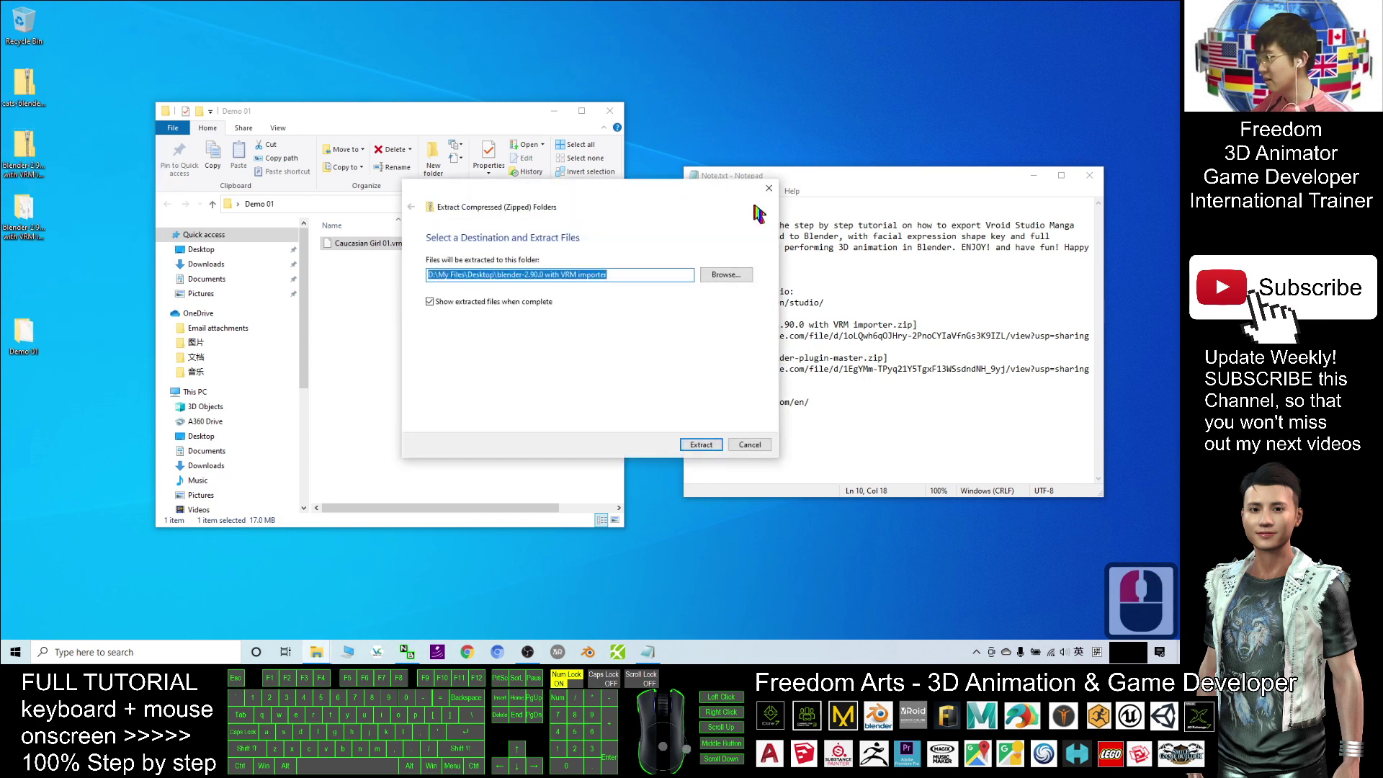
{"action": "left_click", "coordinate": [699, 445]}
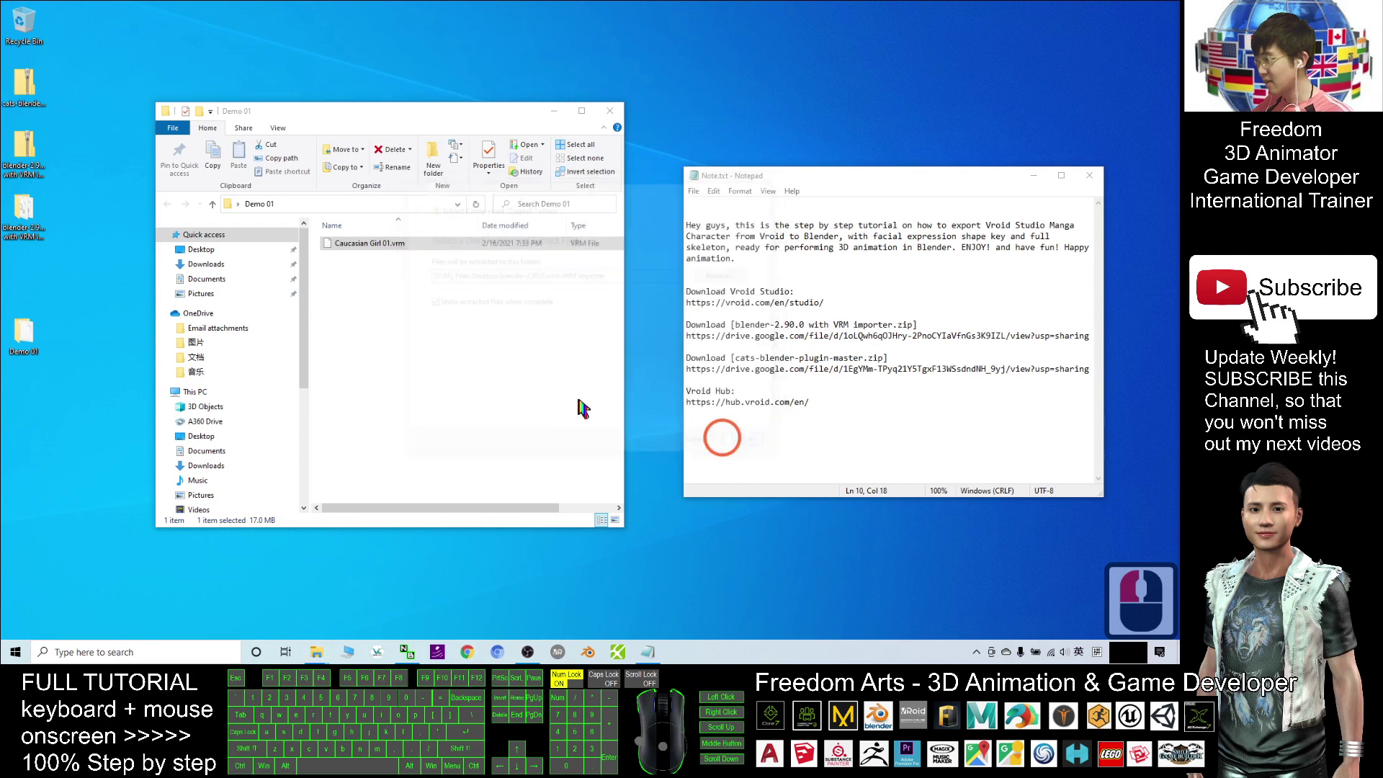
{"action": "left_click", "coordinate": [24, 209]}
{"action": "left_click", "coordinate": [23, 210]}
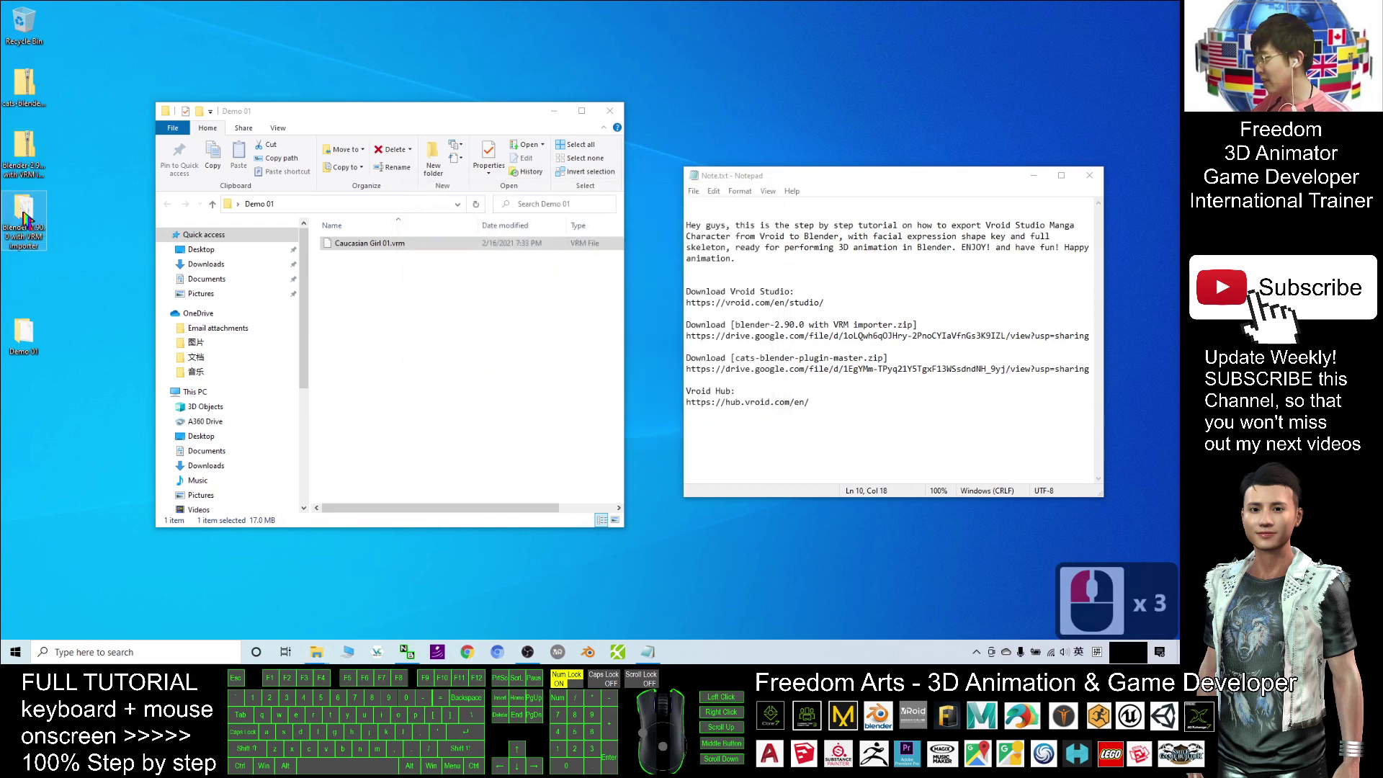
{"action": "left_click", "coordinate": [21, 210]}
{"action": "double_click", "coordinate": [24, 211]}
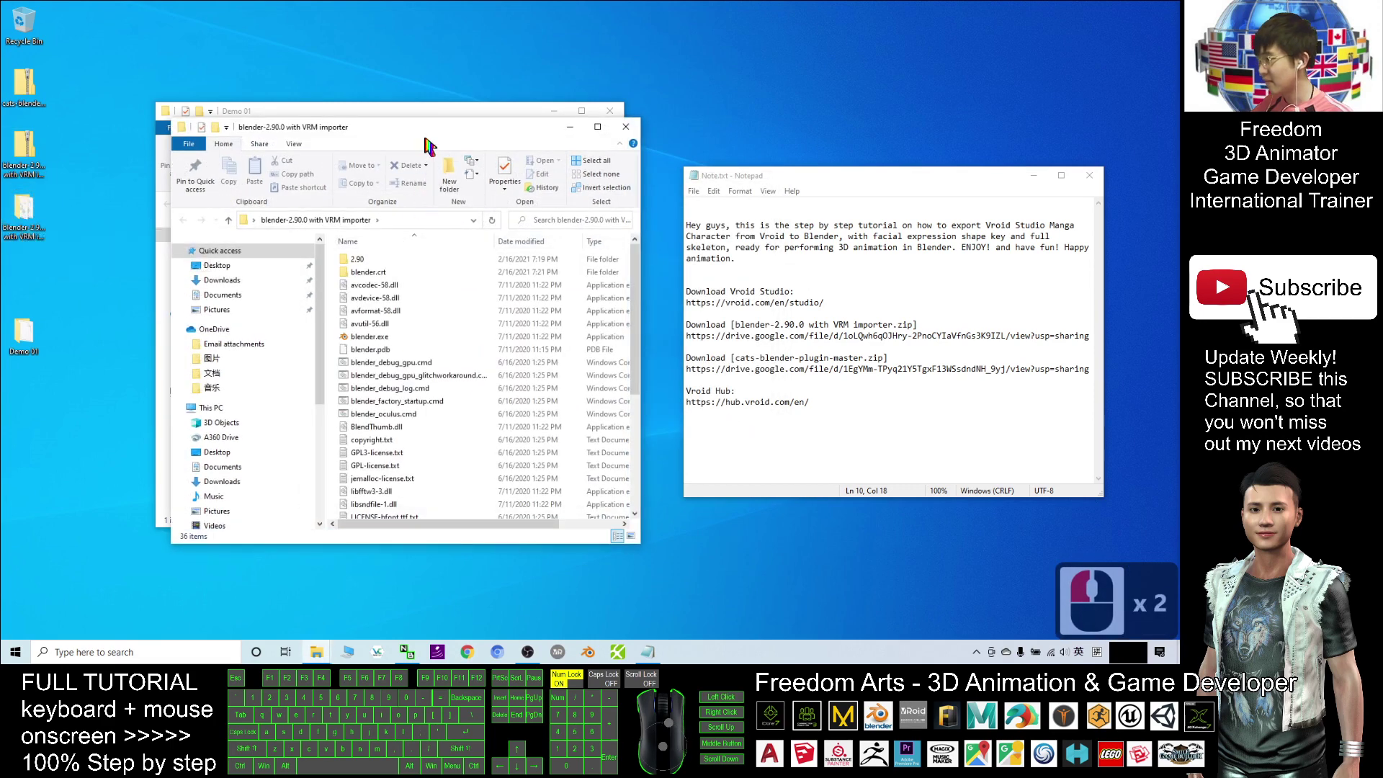
Reposition the blender folder and notes windows, scrolling through its 36 items including blender.exe
{"action": "left_click_drag", "start_coordinate": [417, 123], "coordinate": [628, 58]}
{"action": "scroll", "coordinate": [608, 271], "scroll_direction": "down", "scroll_amount": 3}
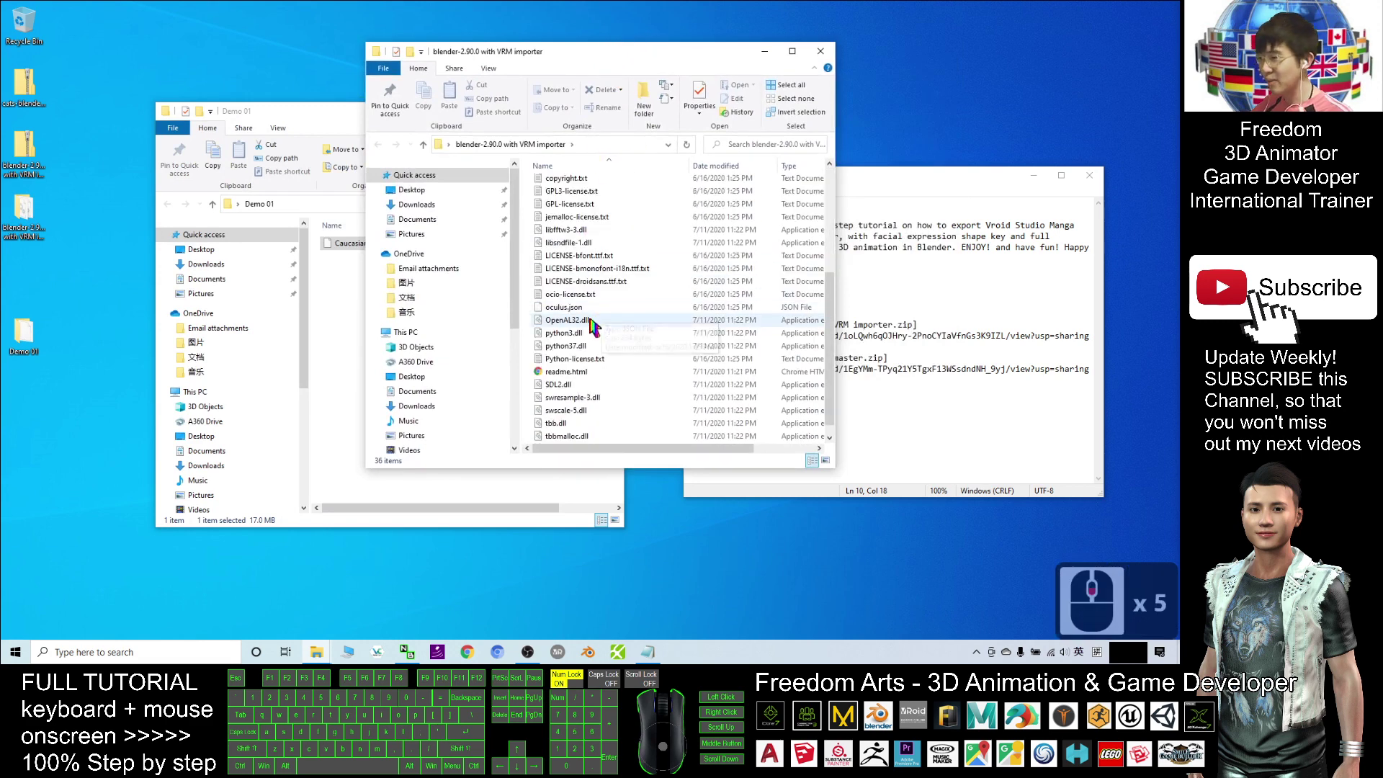
{"action": "scroll", "coordinate": [598, 331], "scroll_direction": "up", "scroll_amount": 4}
{"action": "scroll", "coordinate": [608, 338], "scroll_direction": "up", "scroll_amount": 1}
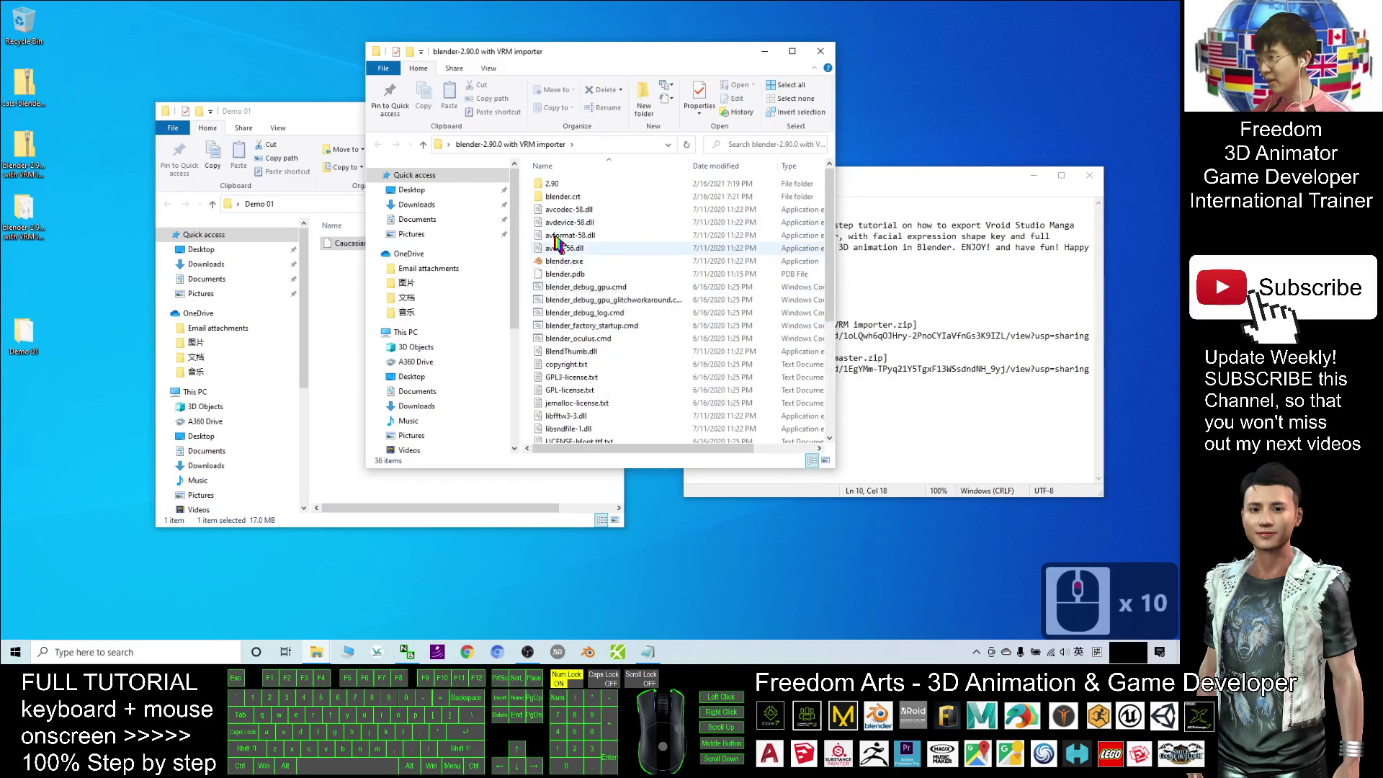
{"action": "left_click_drag", "start_coordinate": [611, 70], "coordinate": [443, 166]}
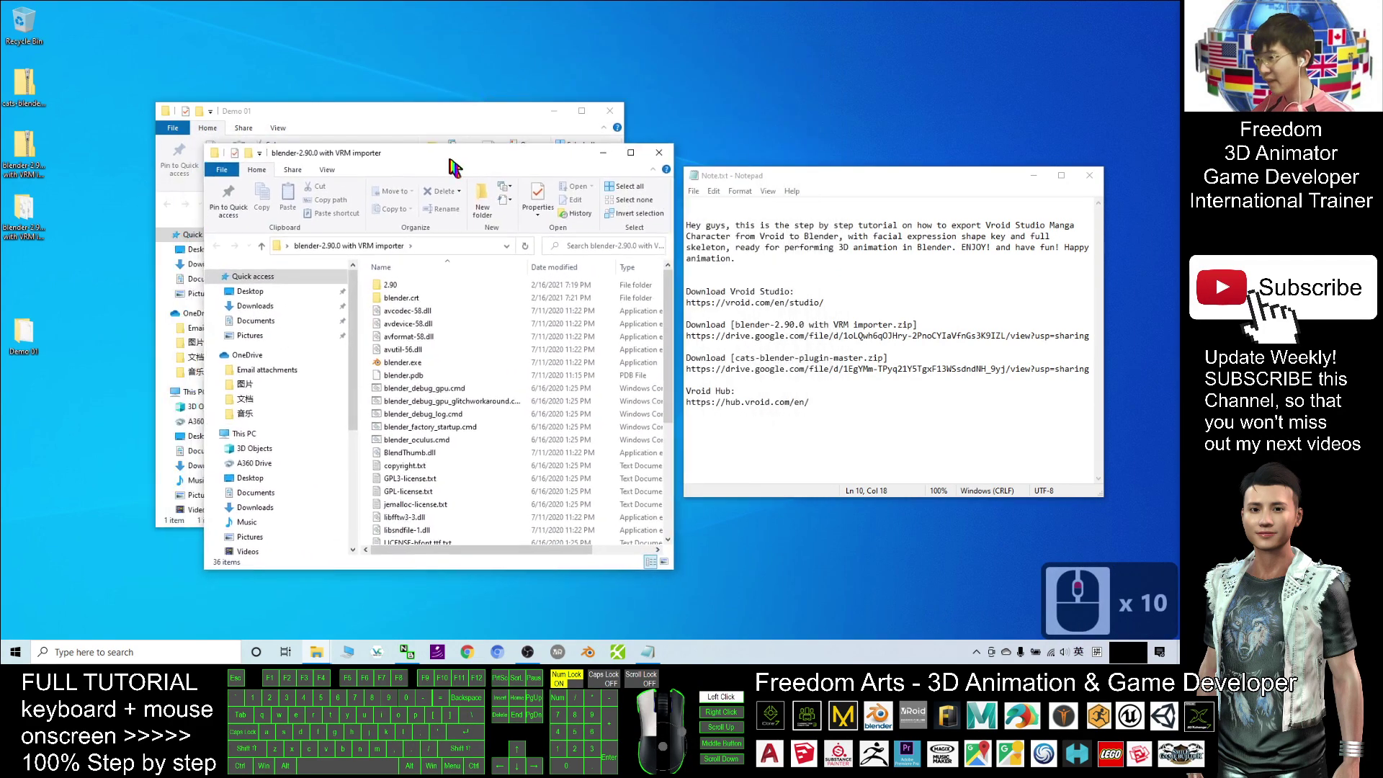
{"action": "left_click_drag", "start_coordinate": [797, 173], "coordinate": [787, 147]}
{"action": "double_click", "coordinate": [735, 332]}
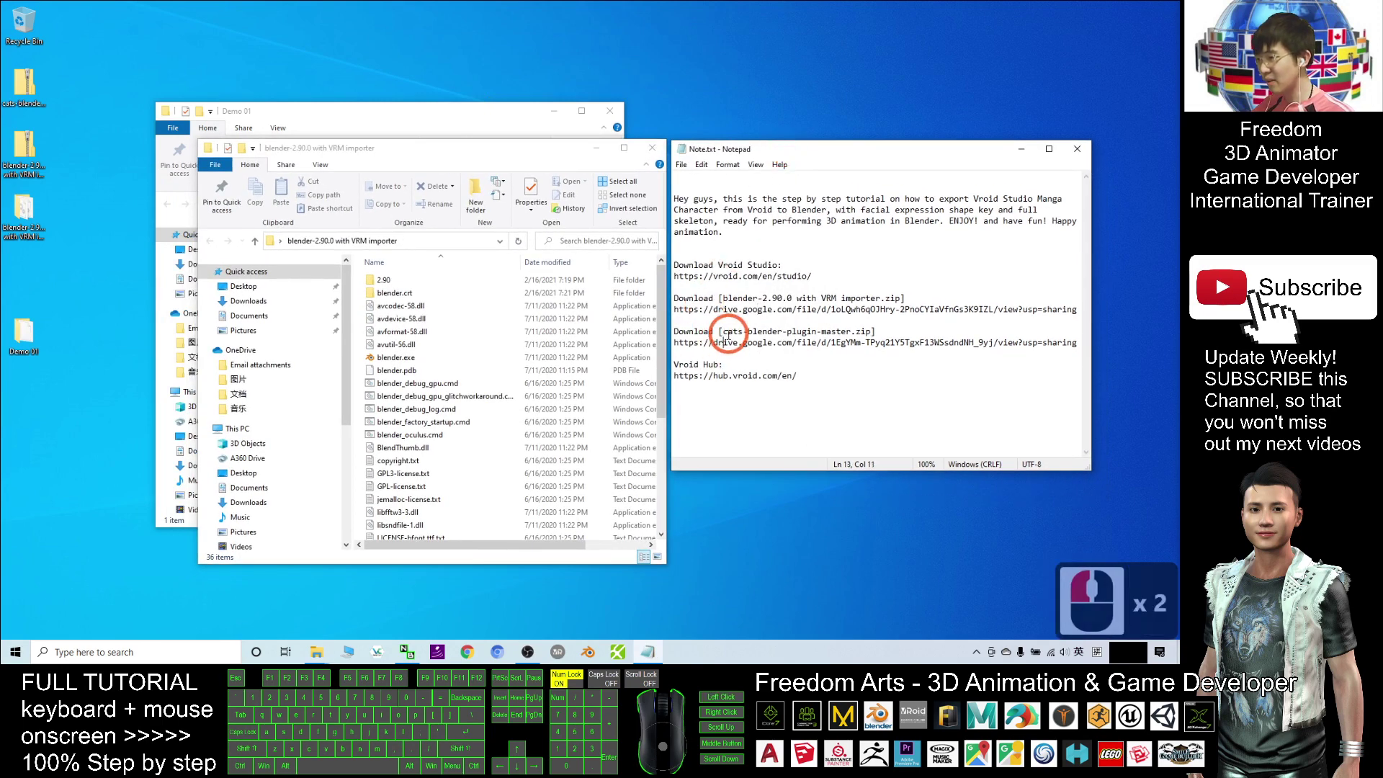
{"action": "left_click_drag", "start_coordinate": [745, 332], "coordinate": [871, 332]}
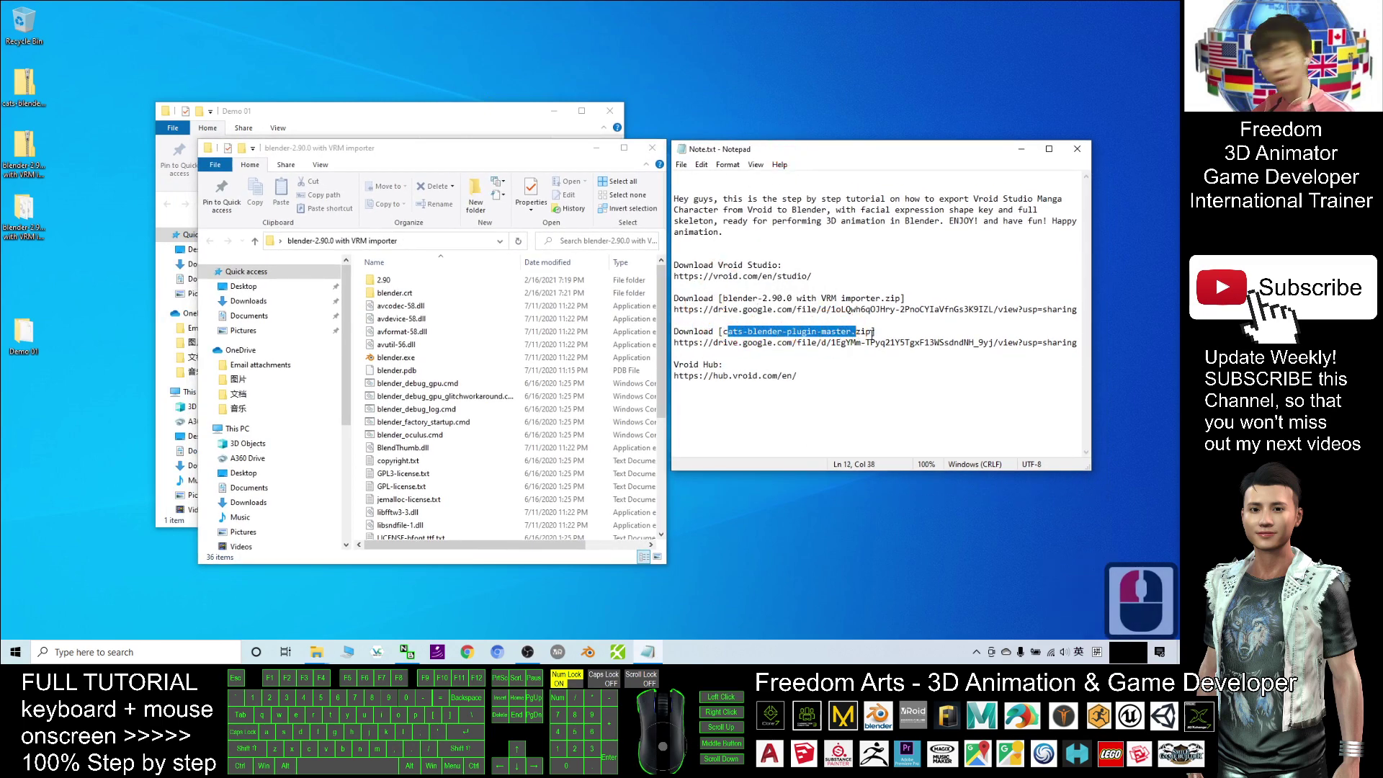
{"action": "left_click", "coordinate": [872, 332]}
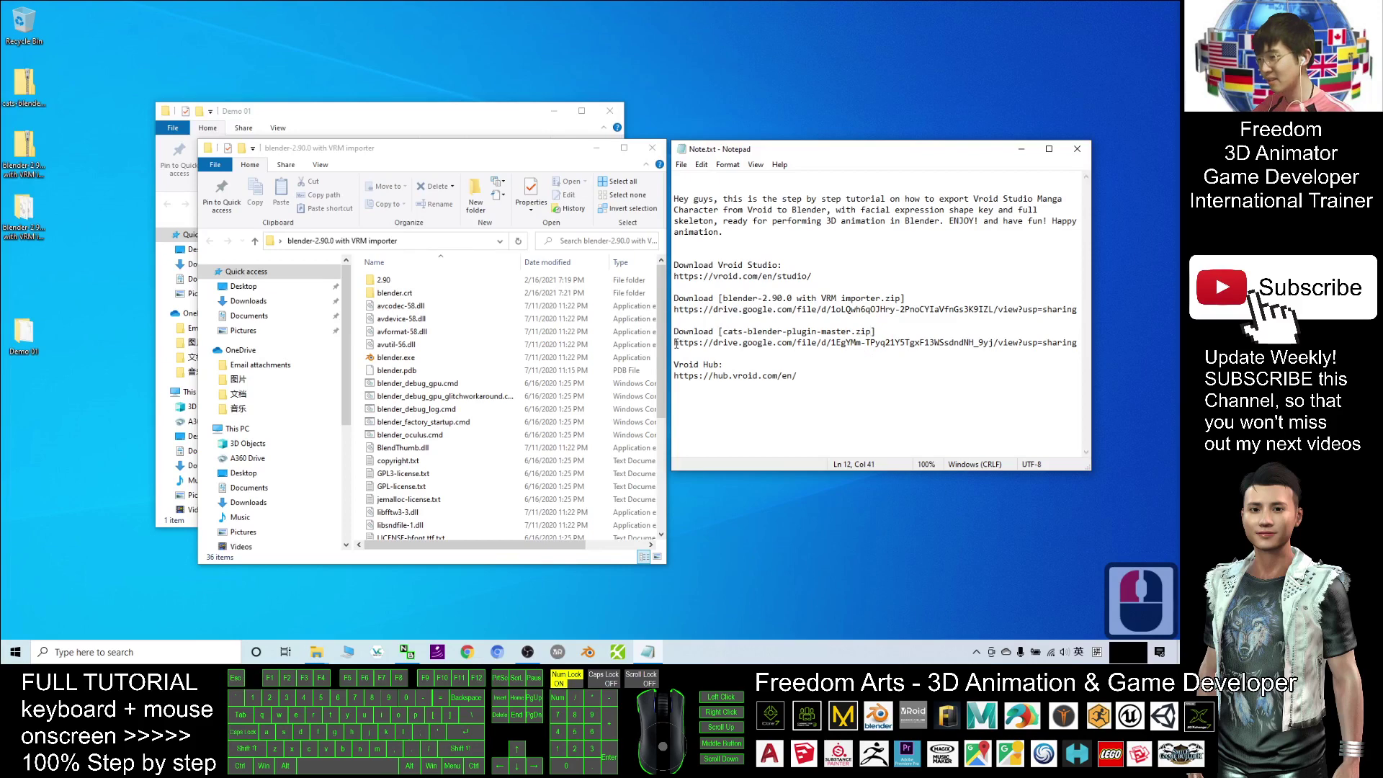
{"action": "left_click_drag", "start_coordinate": [676, 343], "coordinate": [1080, 344]}
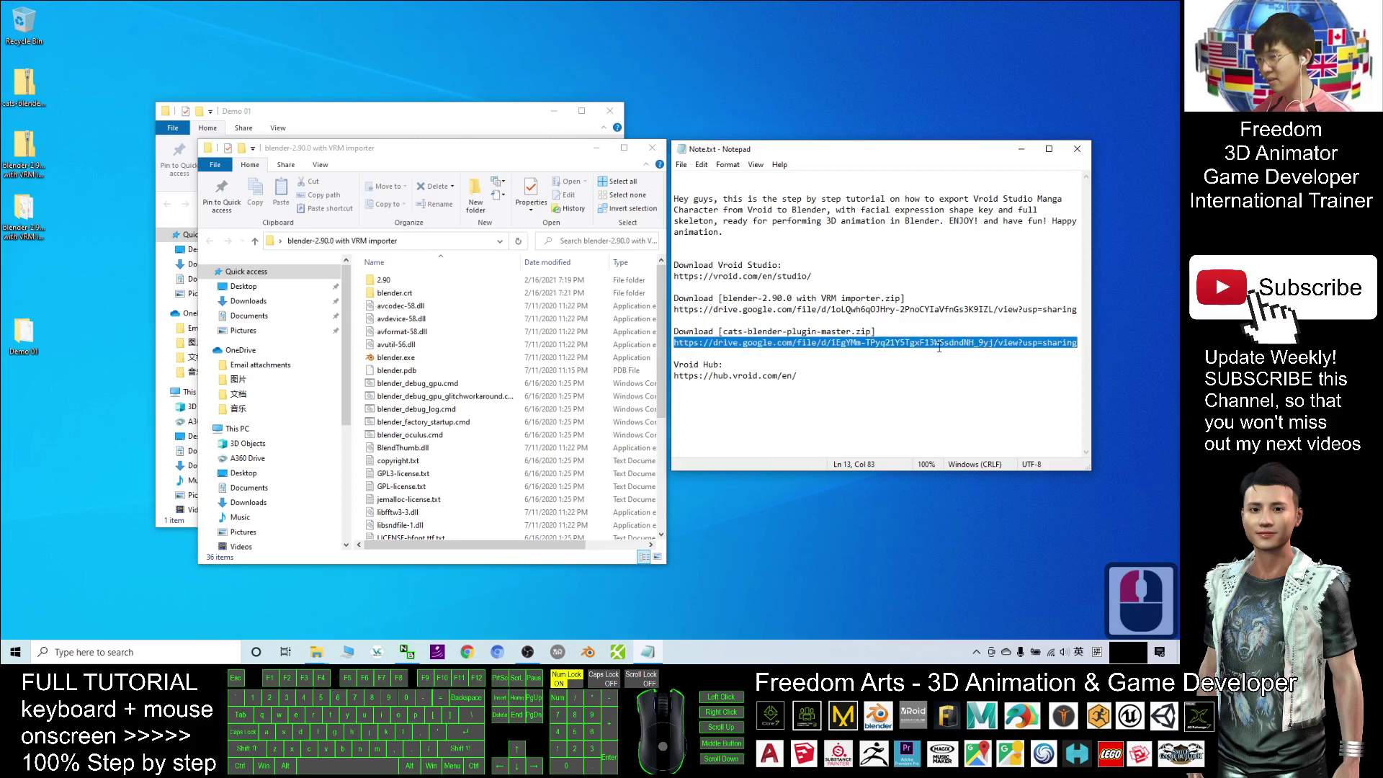
{"action": "left_click", "coordinate": [939, 344]}
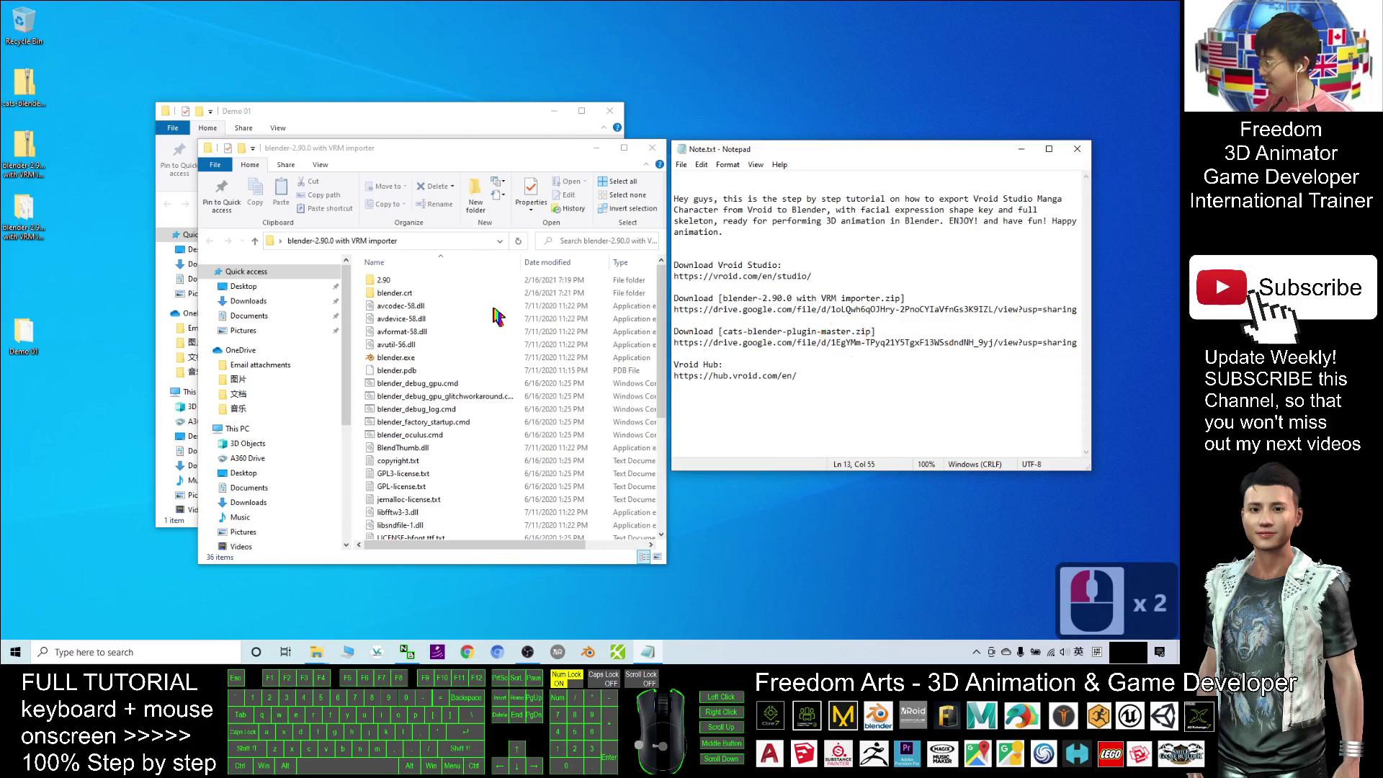
{"action": "left_click", "coordinate": [22, 90]}
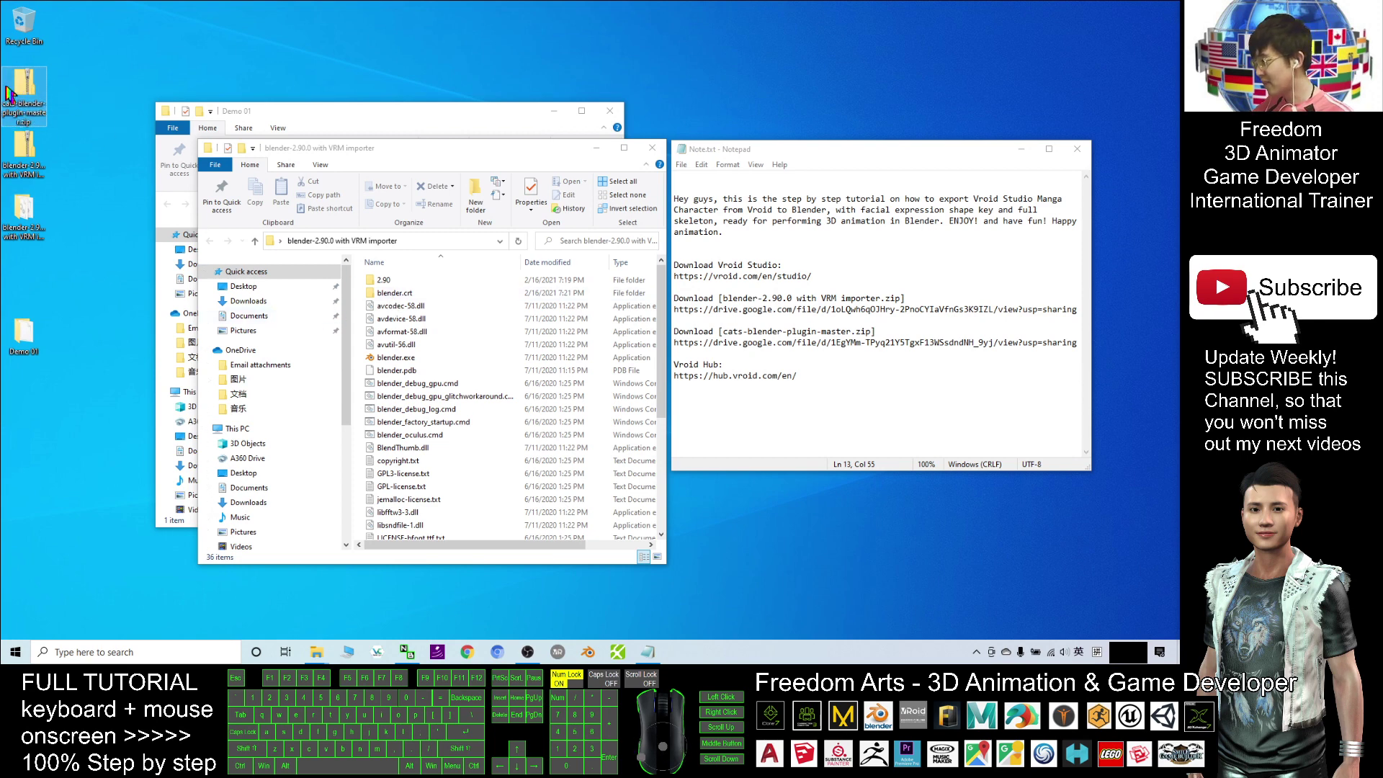
{"action": "scroll", "coordinate": [403, 357], "scroll_direction": "down", "scroll_amount": 2}
{"action": "scroll", "coordinate": [389, 357], "scroll_direction": "up", "scroll_amount": 6}
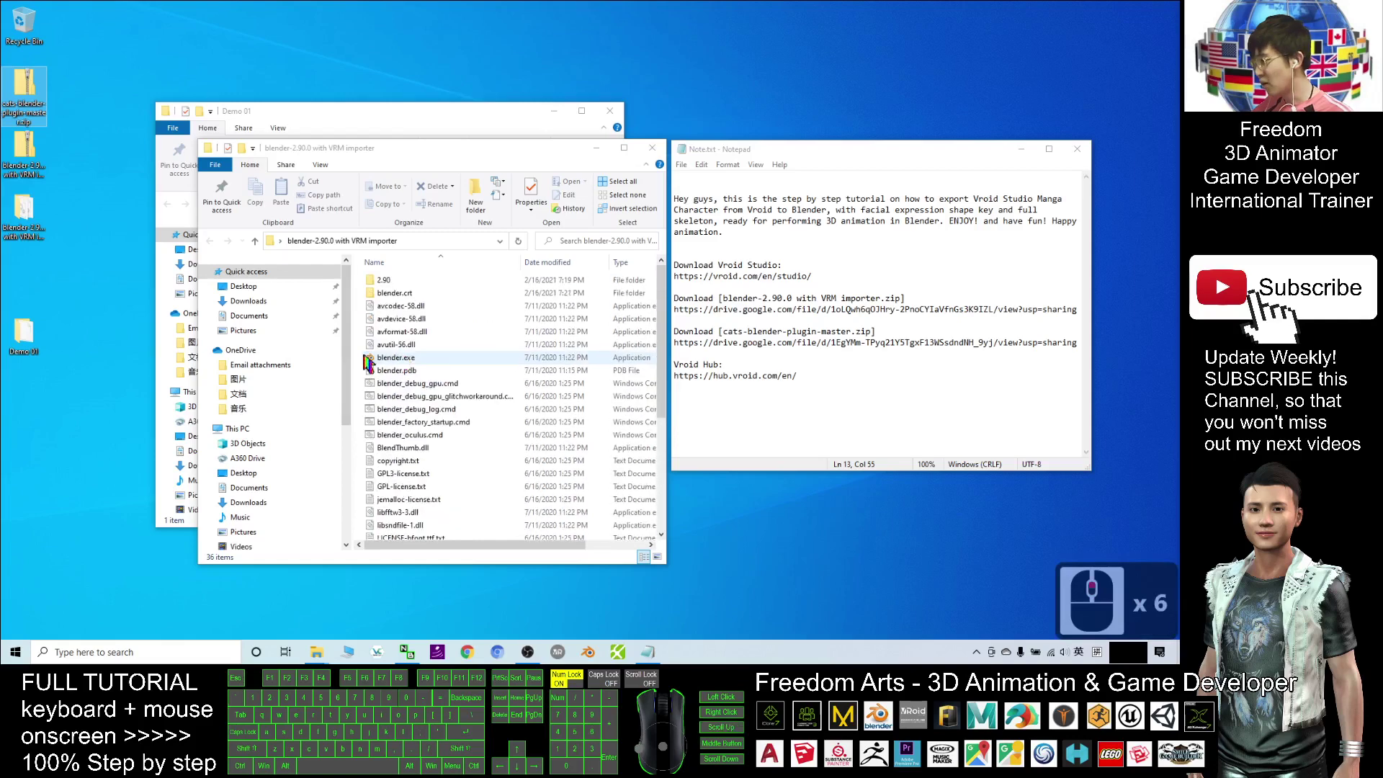
Launch Blender 2.90.0 from blender.exe and restore its window to reveal the desktop plugin zip
{"action": "double_click", "coordinate": [389, 360]}
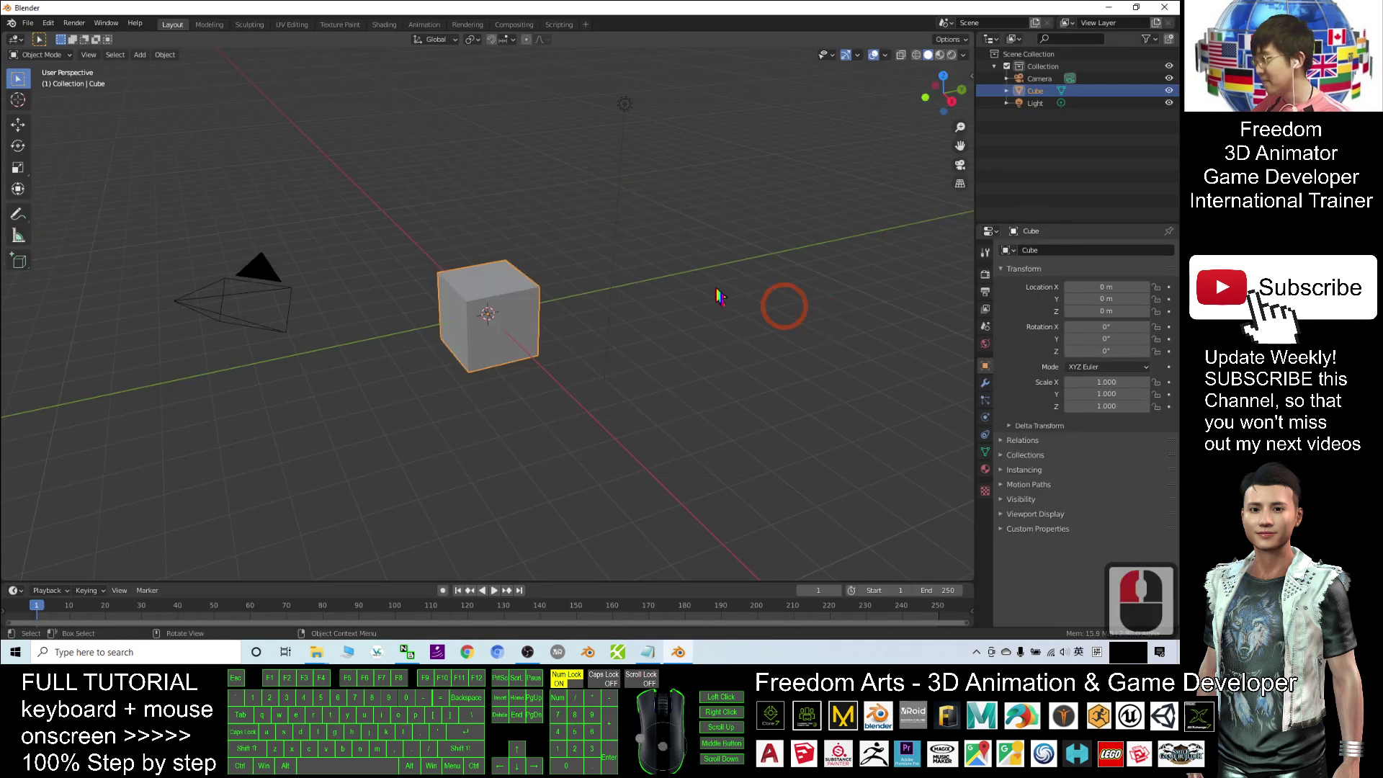
{"action": "double_click", "coordinate": [375, 5]}
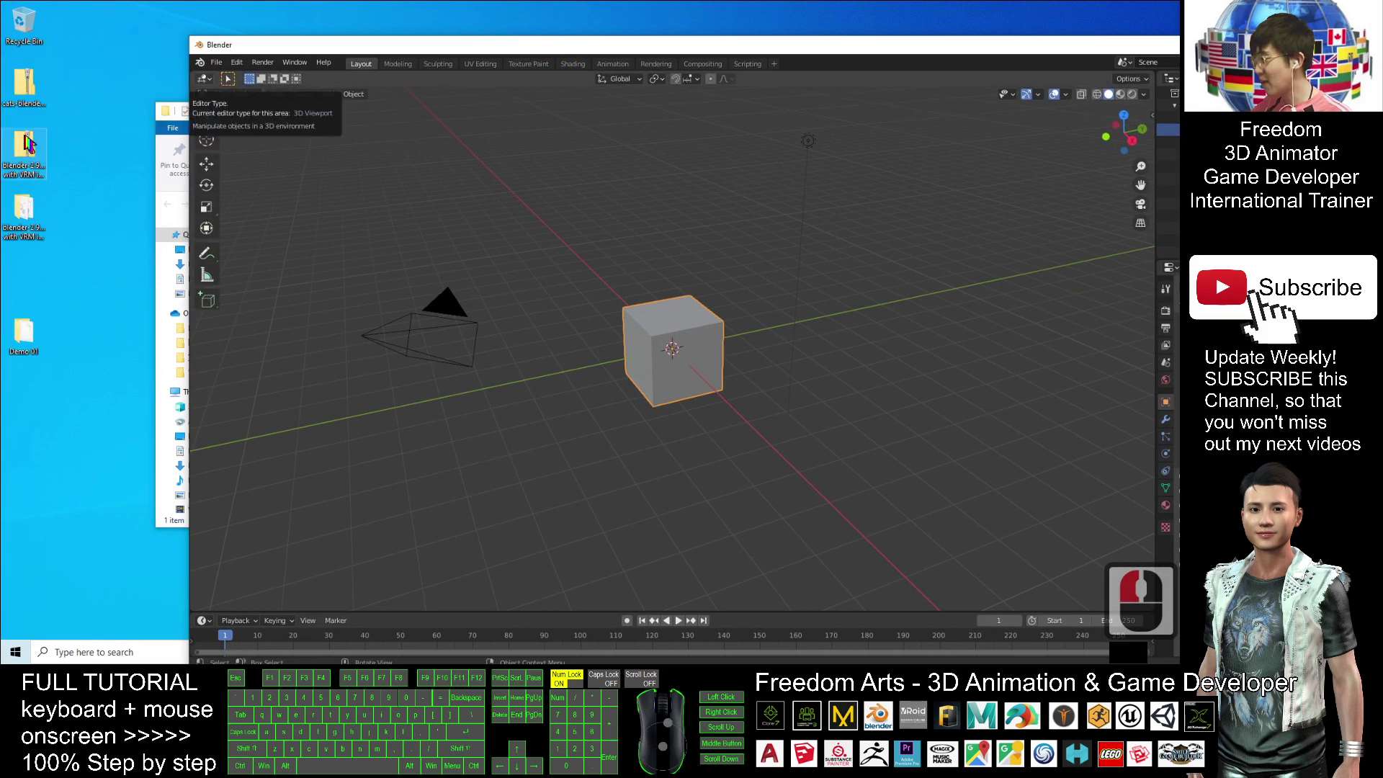
{"action": "left_click", "coordinate": [23, 87]}
Install Desktop\cats-blender-plugin-master.zip as an add-on from Blender Preferences
{"action": "left_click", "coordinate": [238, 63]}
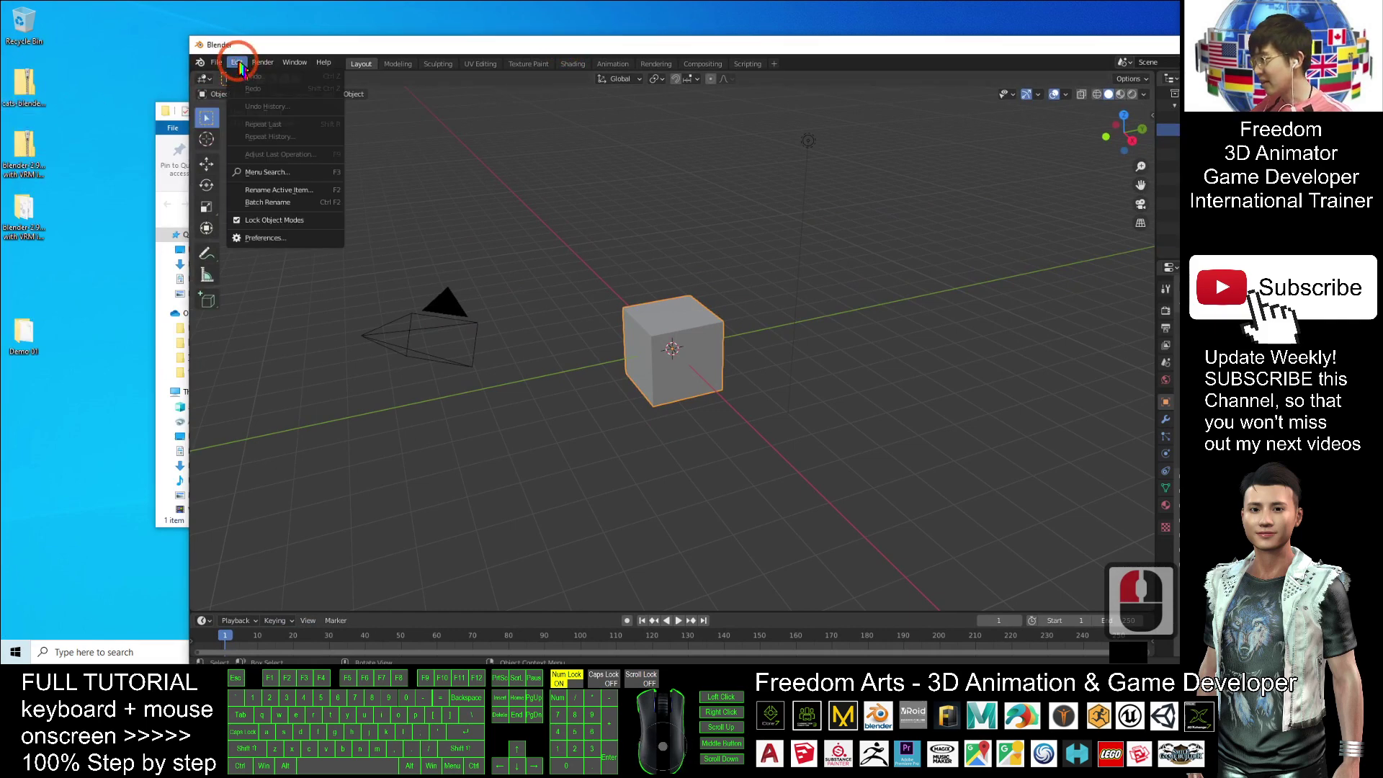
{"action": "left_click", "coordinate": [261, 247]}
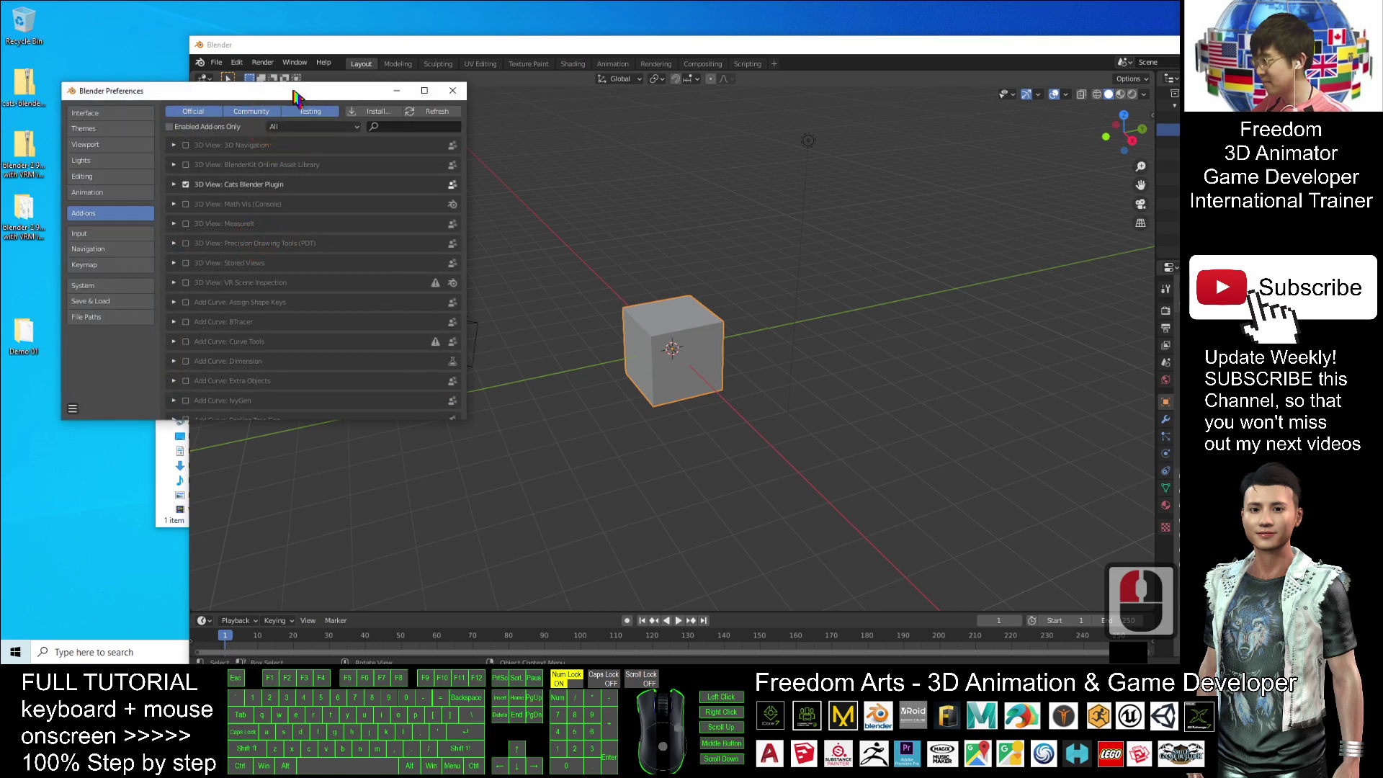
{"action": "left_click_drag", "start_coordinate": [309, 91], "coordinate": [543, 115]}
{"action": "left_click", "coordinate": [614, 137]}
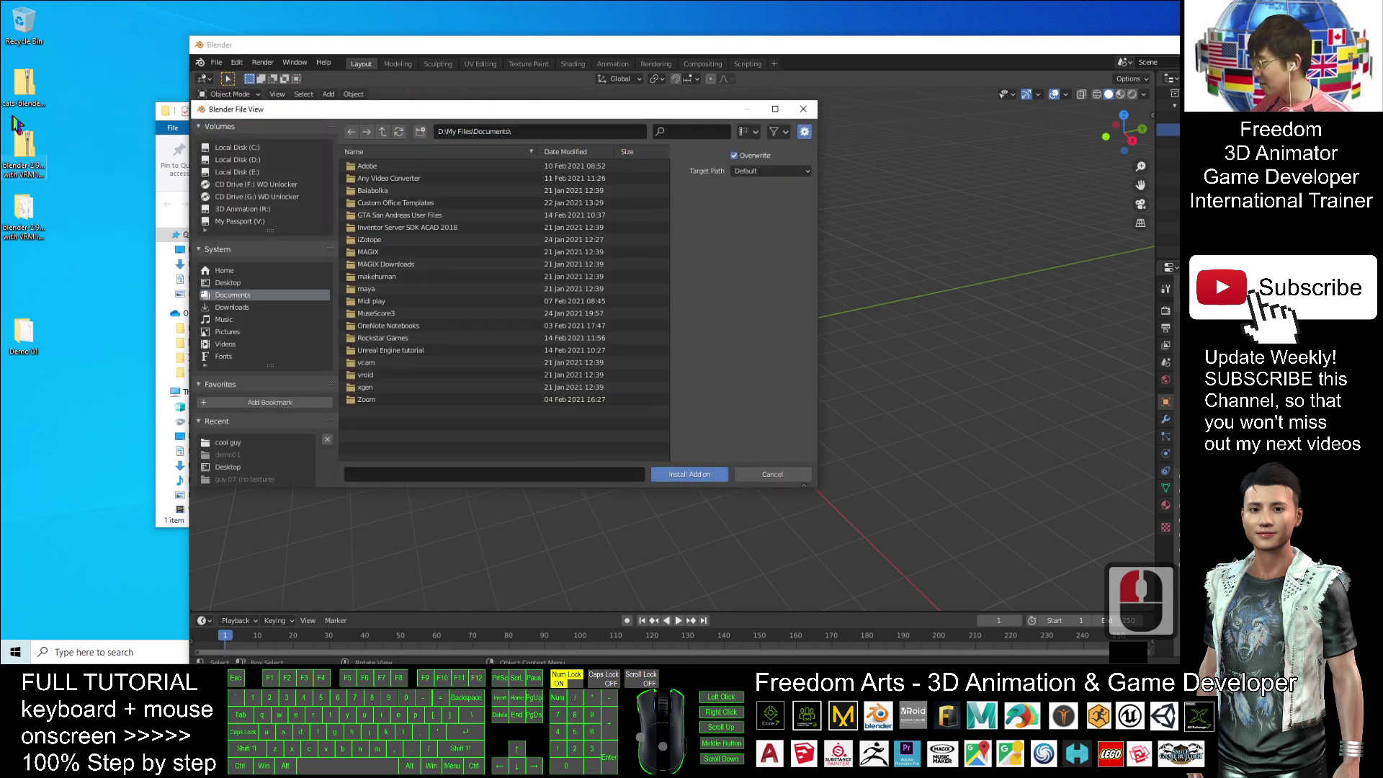
{"action": "left_click", "coordinate": [29, 101]}
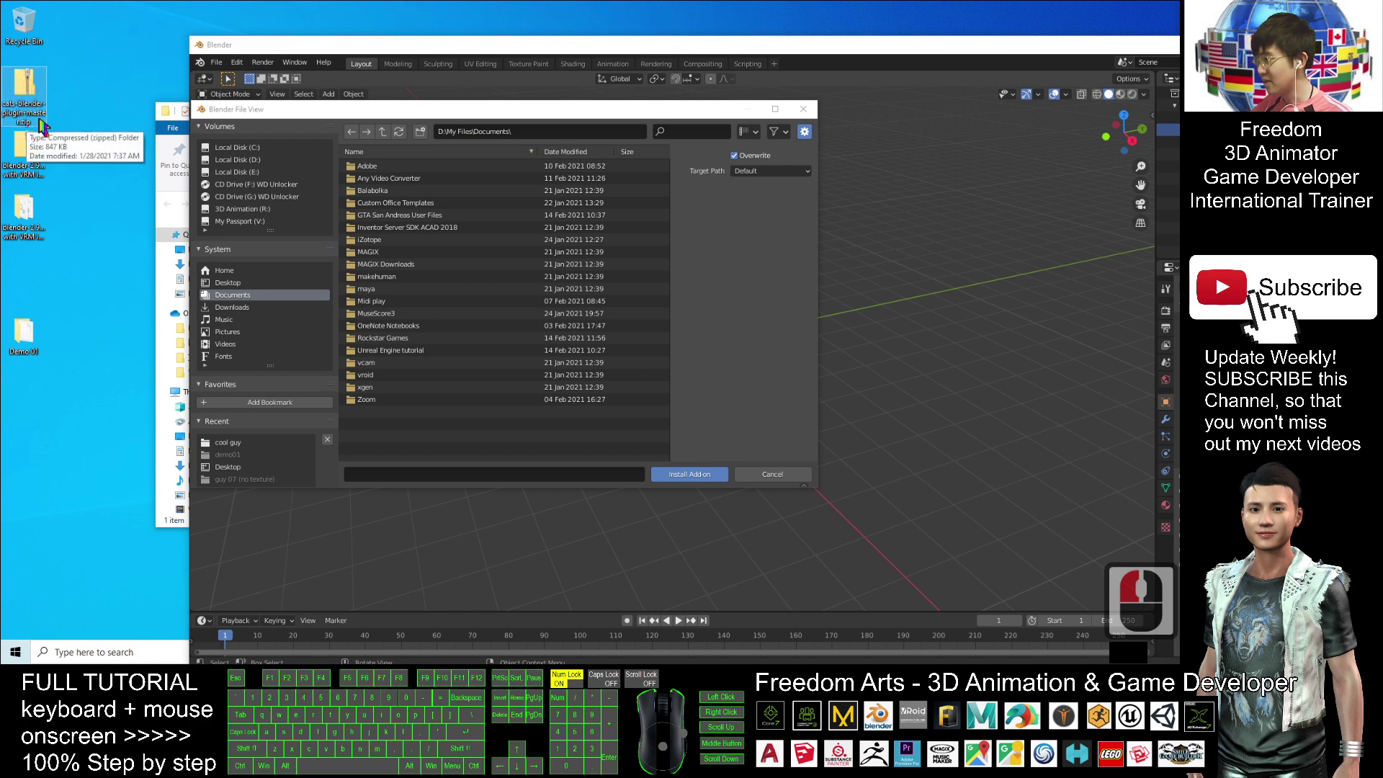
{"action": "left_click", "coordinate": [228, 282]}
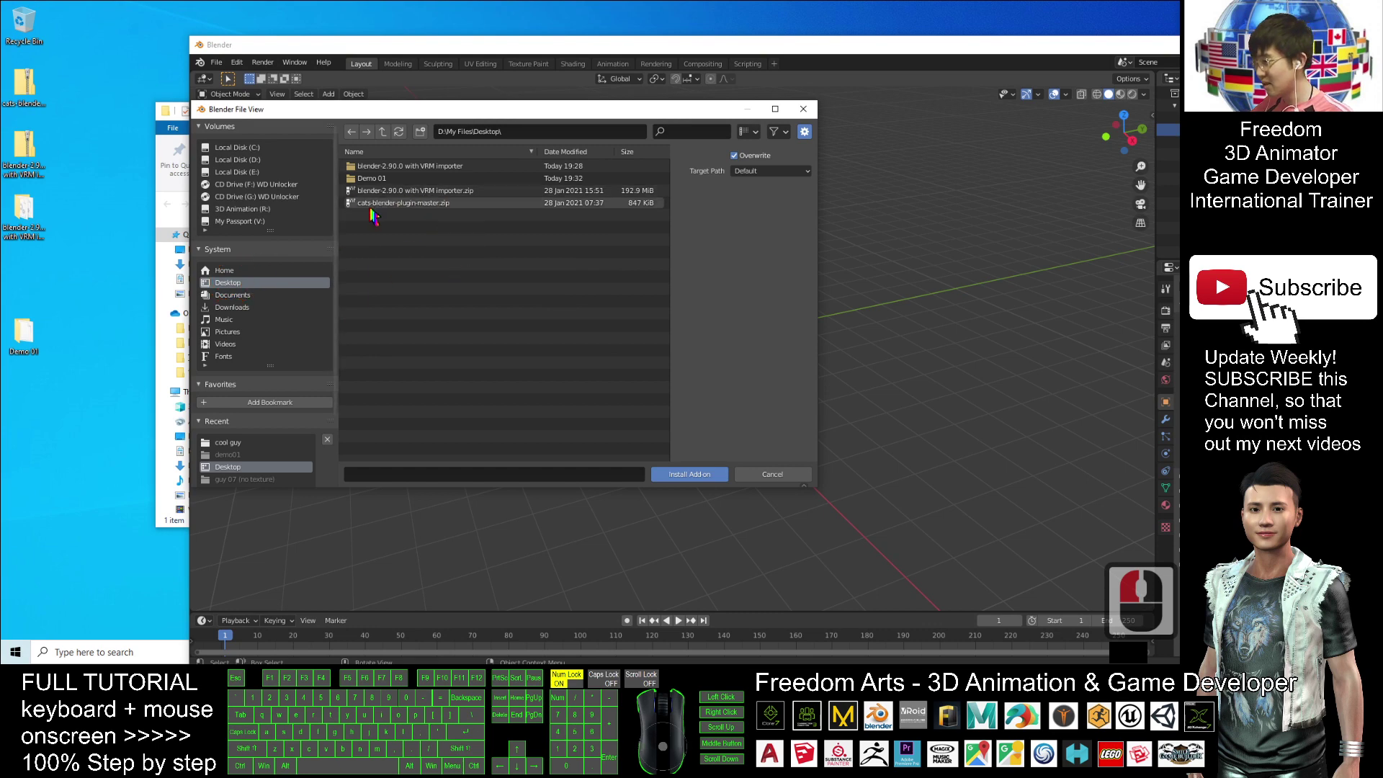
{"action": "double_click", "coordinate": [416, 209]}
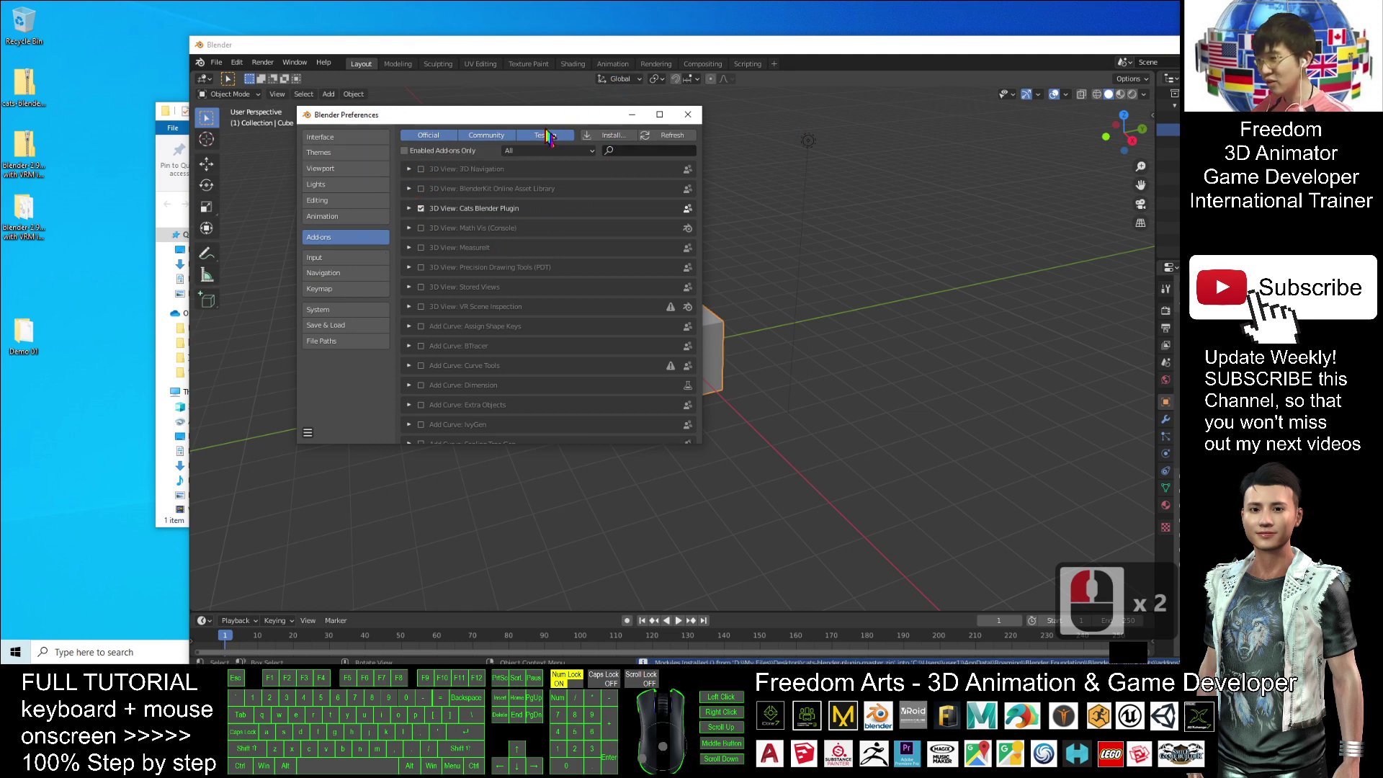
Filter the Add-ons list with the search term 'cat'
{"action": "left_click", "coordinate": [461, 136]}
{"action": "left_click", "coordinate": [456, 136]}
{"action": "left_click", "coordinate": [634, 150]}
{"action": "left_click", "coordinate": [634, 150]}
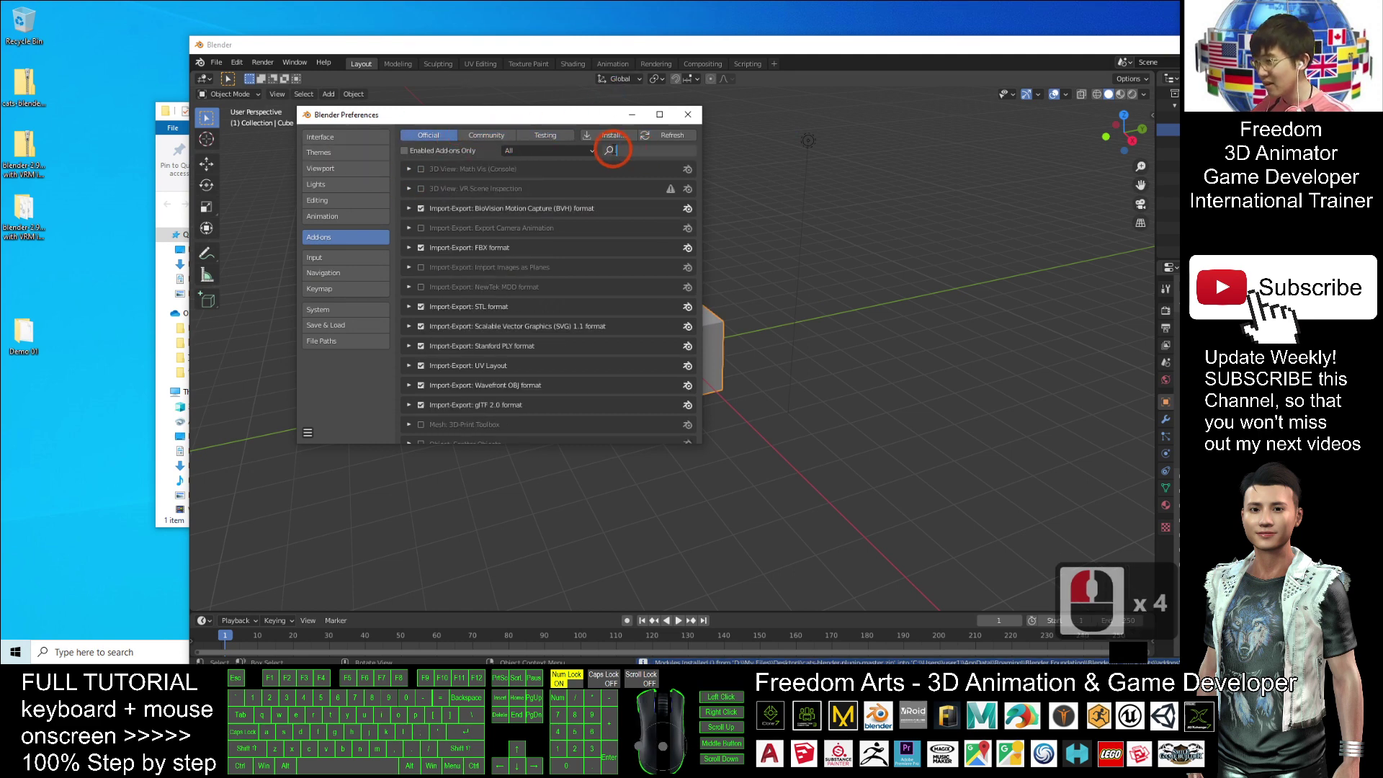
{"action": "type", "text": "c"}
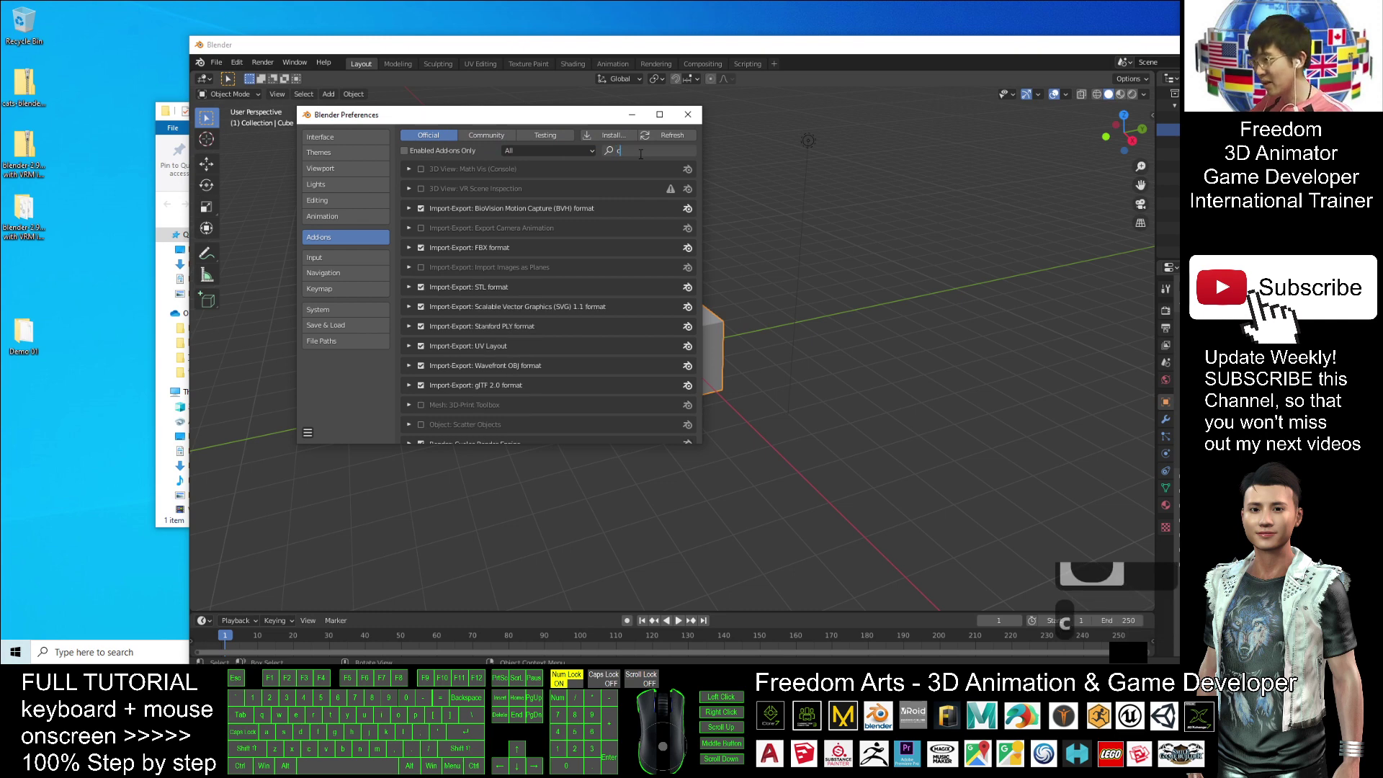
{"action": "type", "text": "at"}
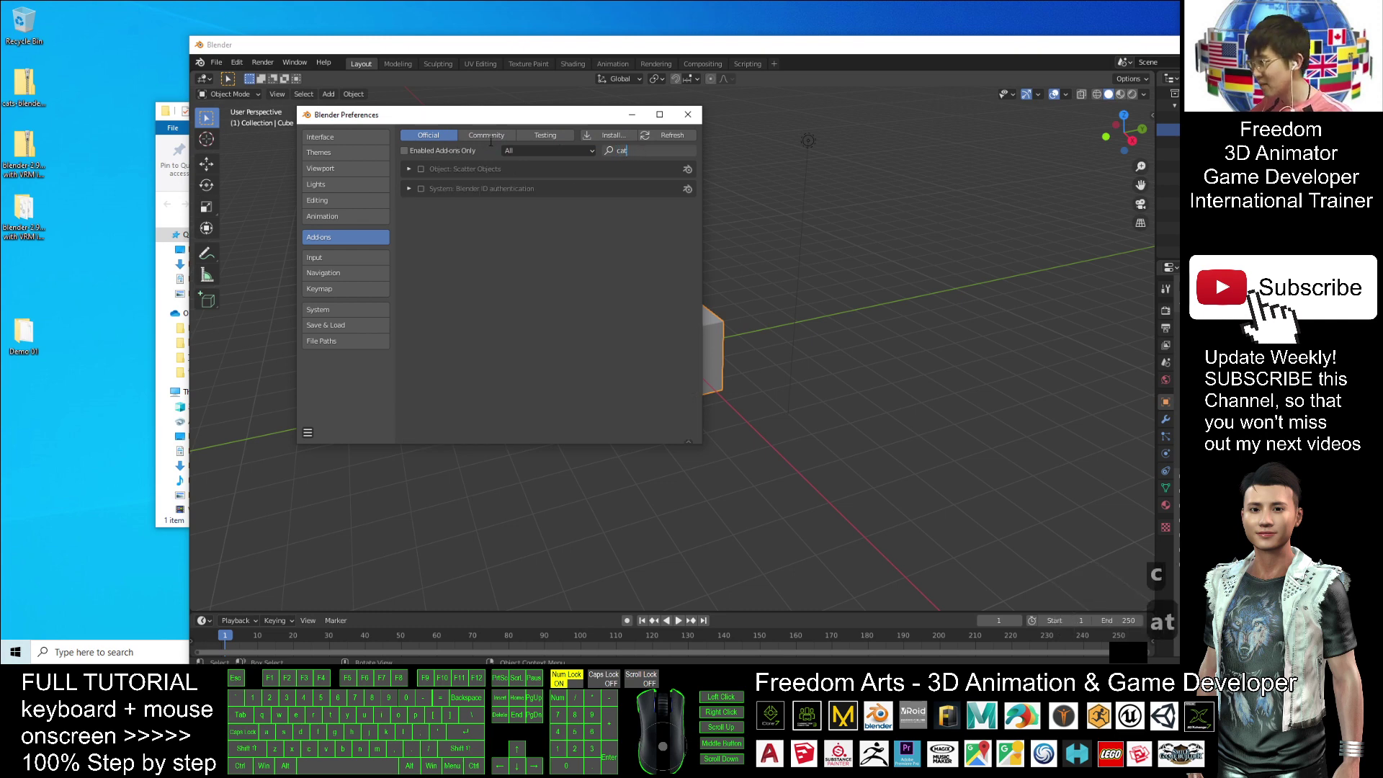
{"action": "key", "text": "Return"}
Cycle the official, community and testing filters, then enable 3D View: Cats Blender Plugin
{"action": "left_click", "coordinate": [543, 134]}
{"action": "left_click", "coordinate": [492, 133]}
{"action": "left_click", "coordinate": [478, 132]}
{"action": "left_click", "coordinate": [439, 132]}
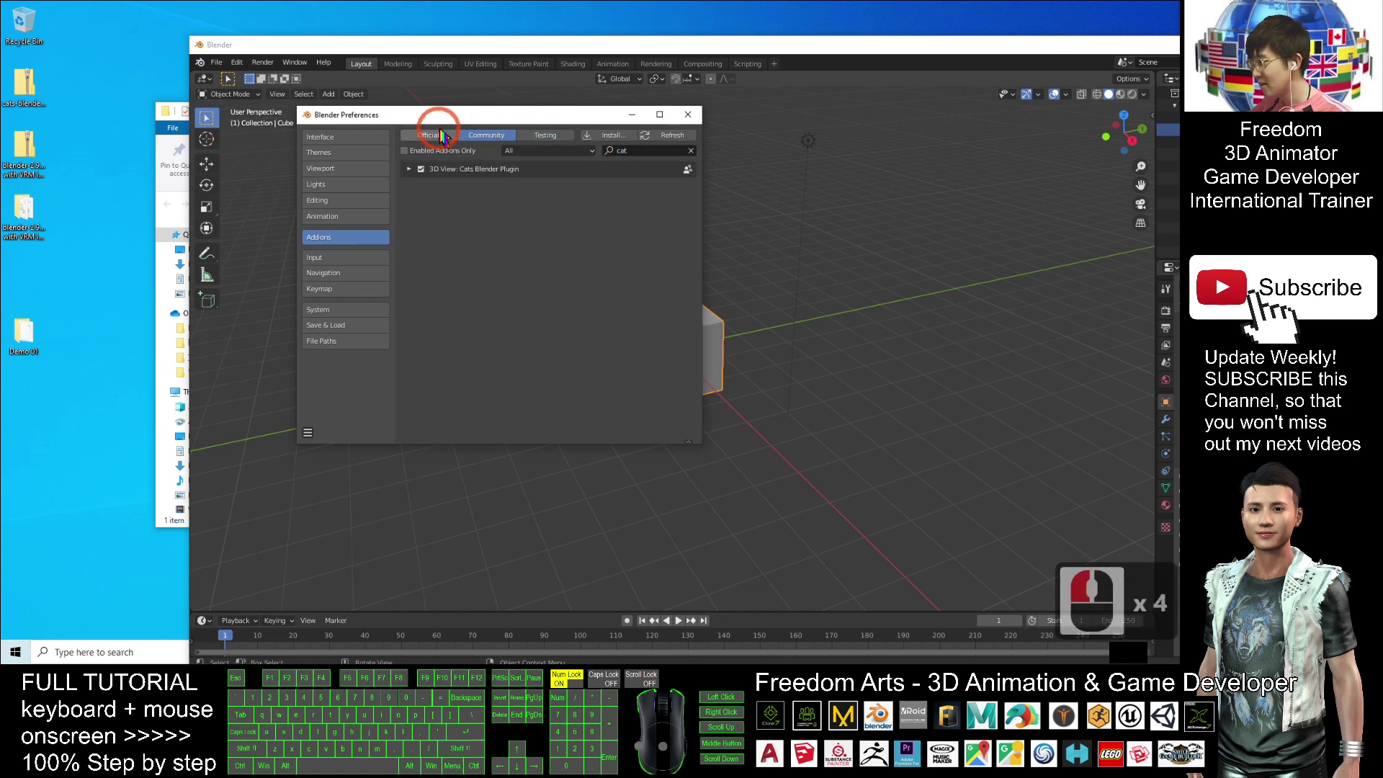
{"action": "left_click", "coordinate": [443, 136]}
{"action": "left_click", "coordinate": [477, 136]}
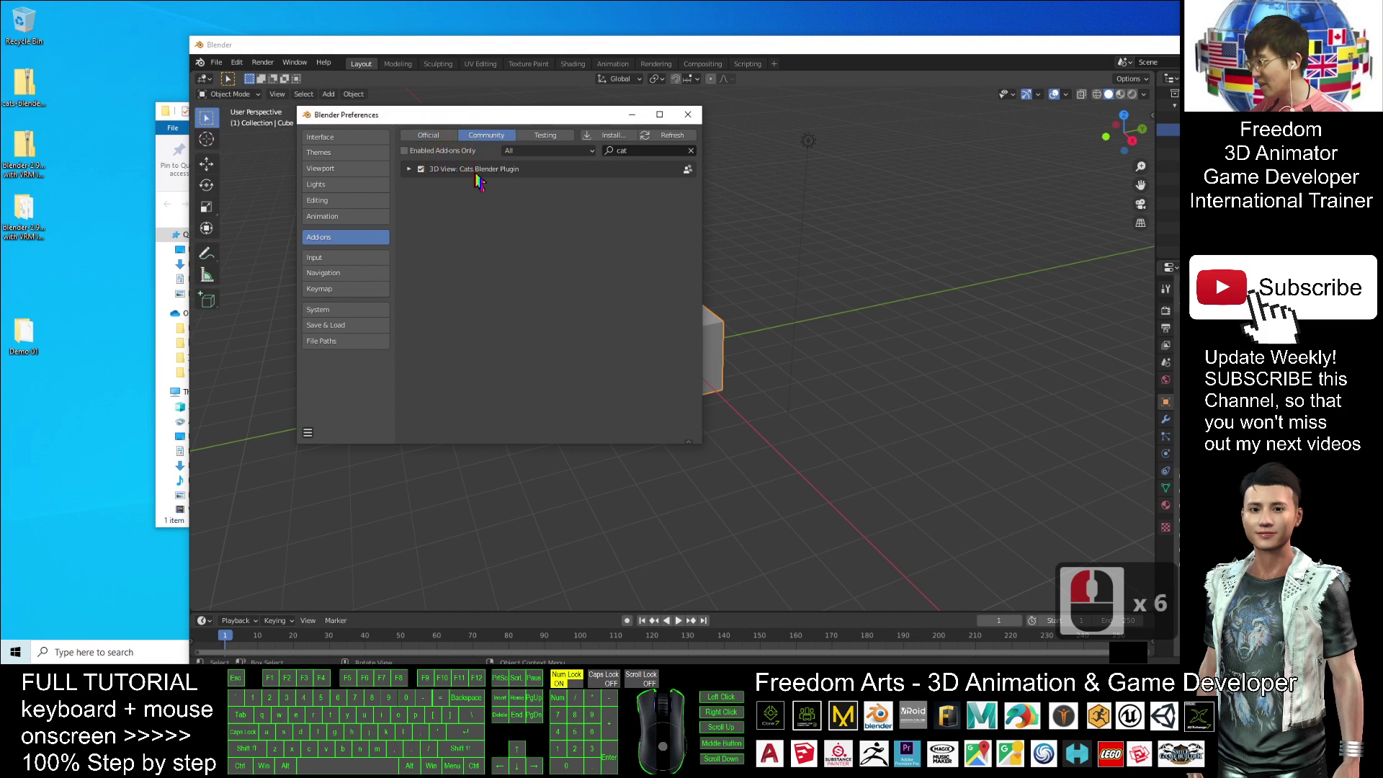
{"action": "left_click", "coordinate": [421, 170]}
{"action": "left_click", "coordinate": [421, 170]}
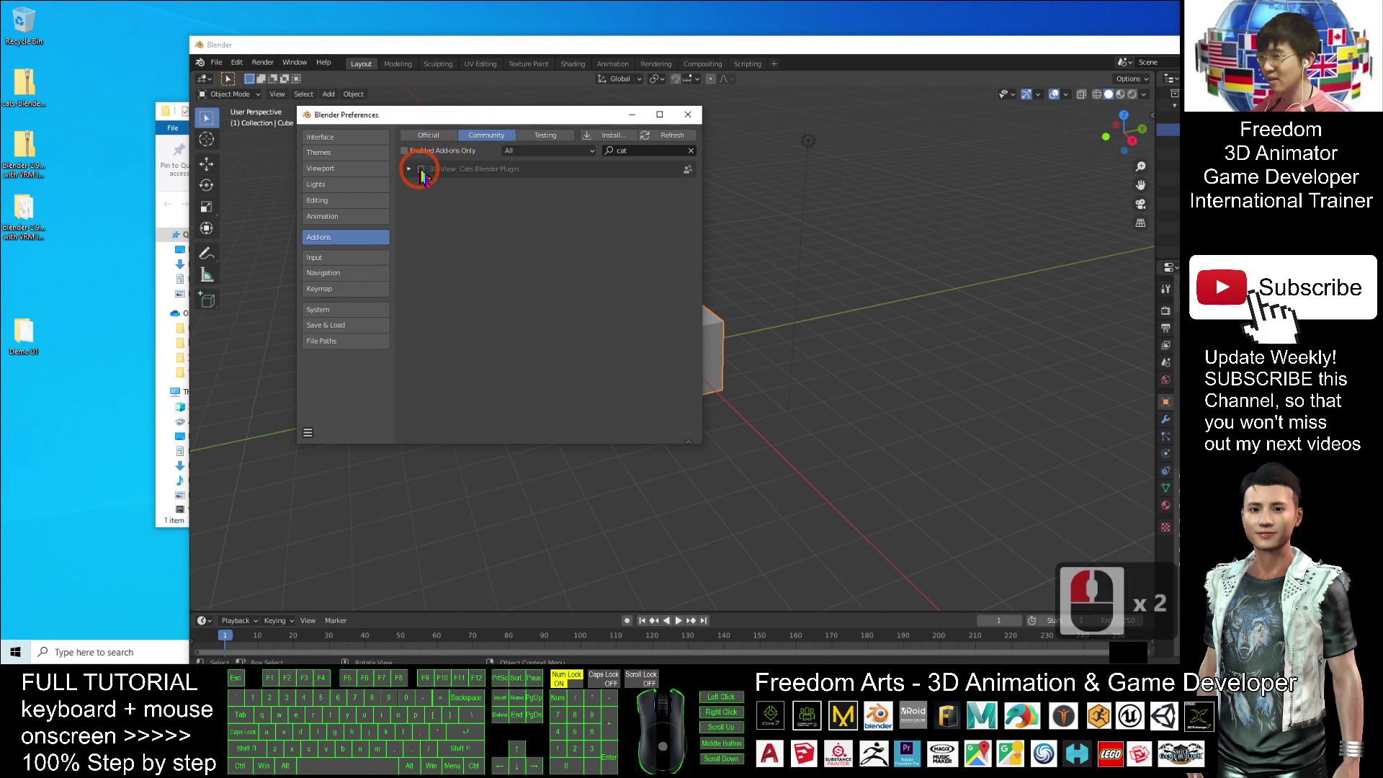
{"action": "left_click", "coordinate": [421, 170]}
{"action": "left_click", "coordinate": [421, 171]}
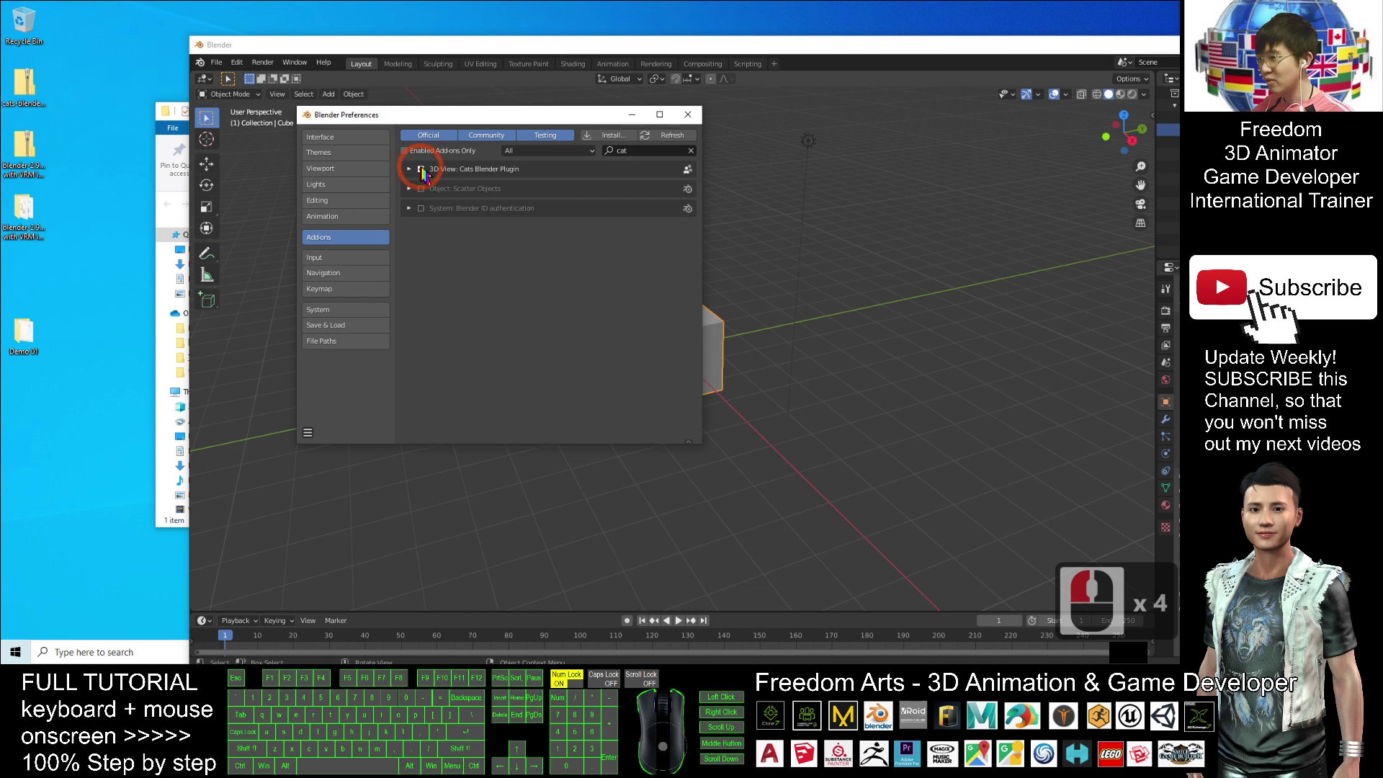
Close the preferences window and quit the running Blender
{"action": "left_click", "coordinate": [688, 115]}
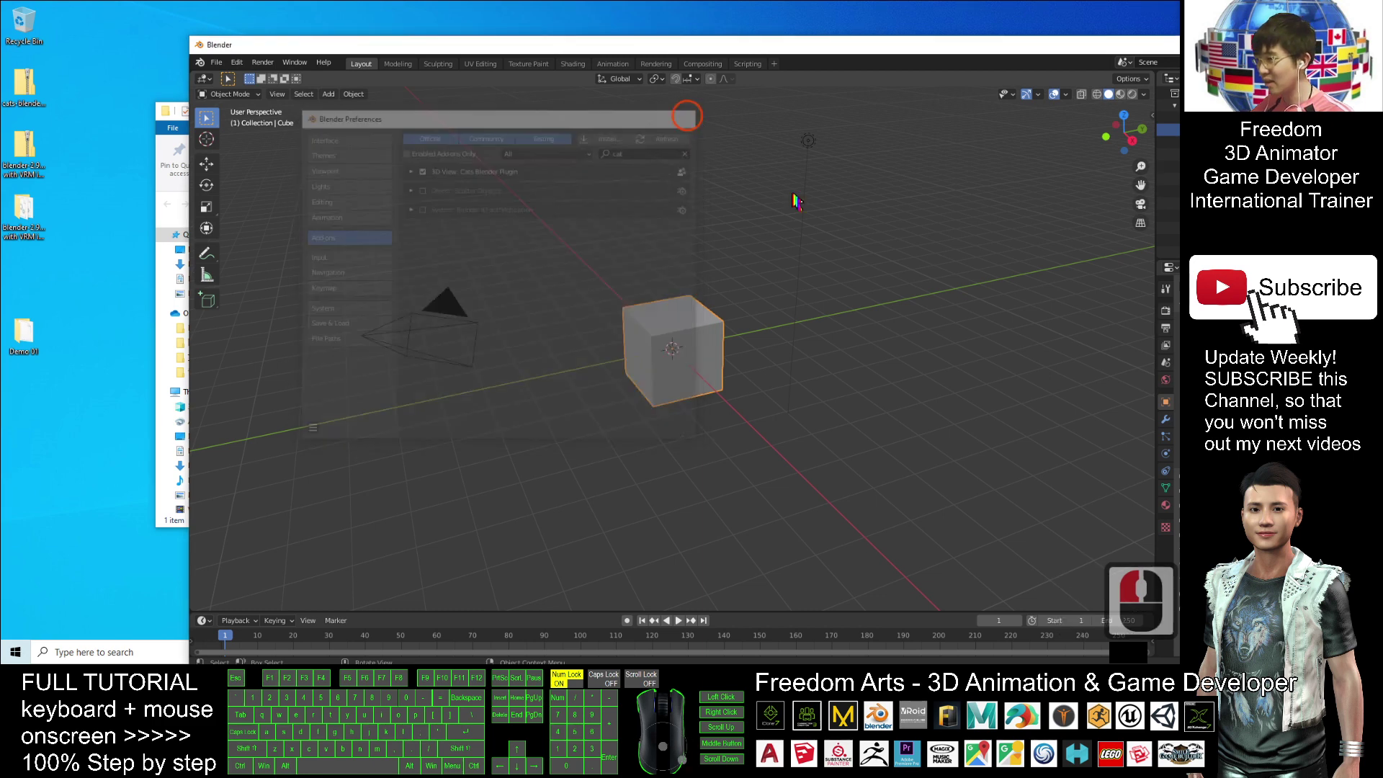
{"action": "left_click_drag", "start_coordinate": [960, 49], "coordinate": [670, 230]}
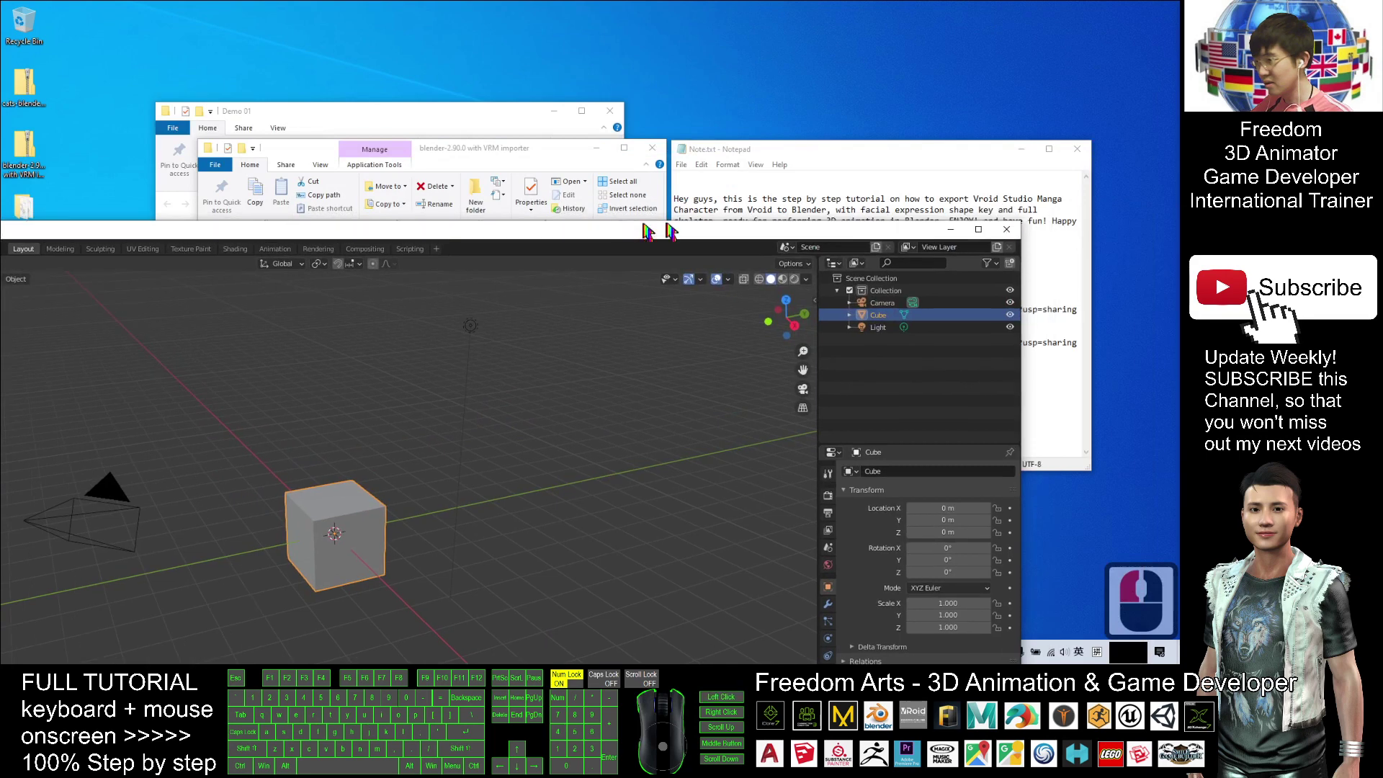
{"action": "left_click", "coordinate": [1007, 229]}
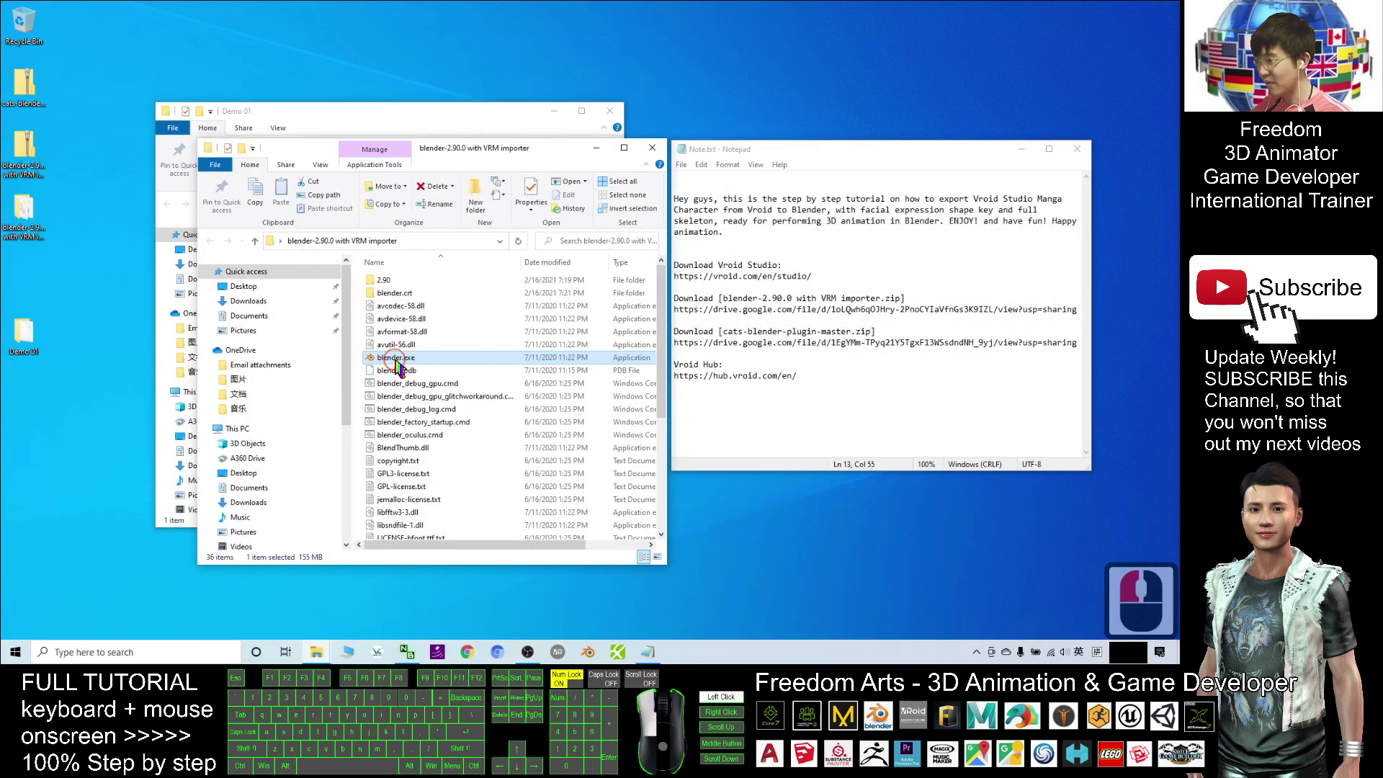
Relaunch Blender 2.90 from blender.exe and box-select the default camera, light and cube
{"action": "double_click", "coordinate": [559, 359]}
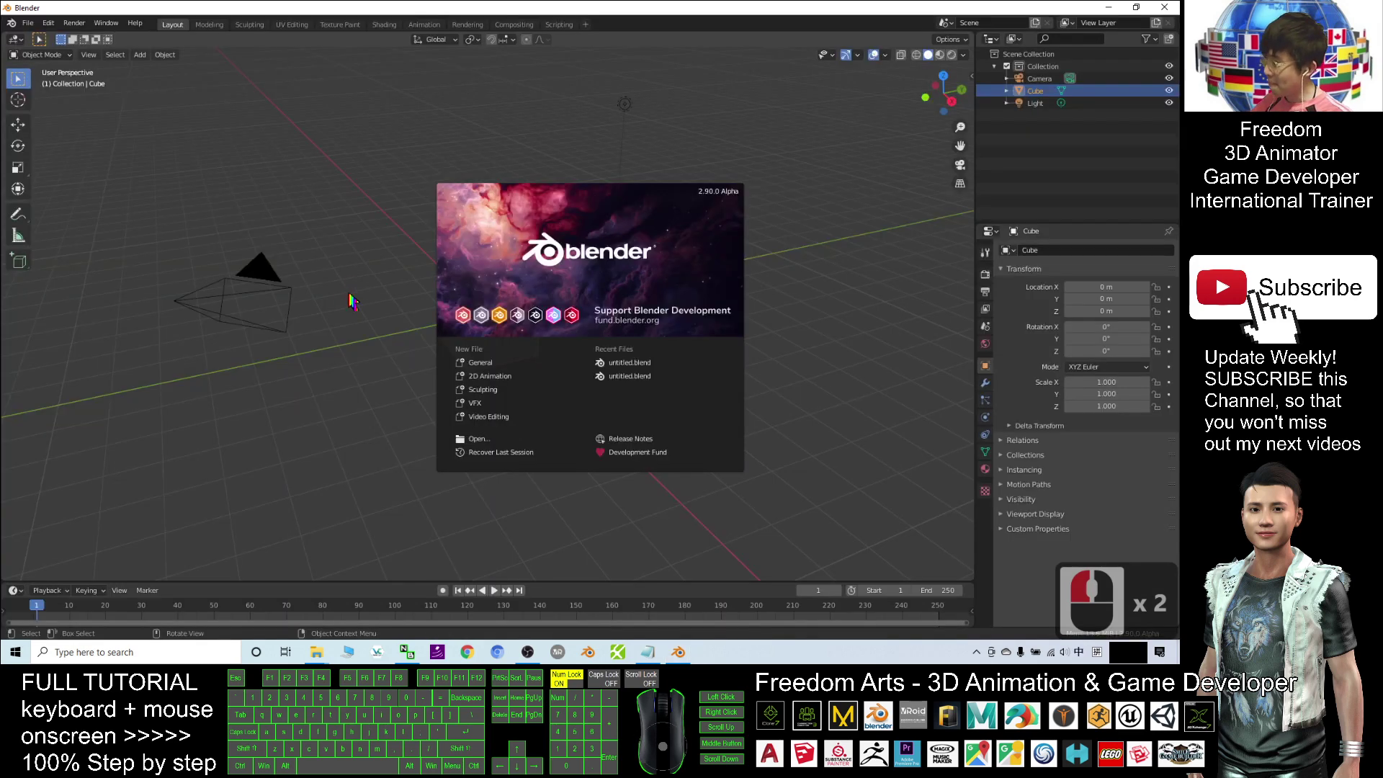
{"action": "left_click", "coordinate": [821, 199]}
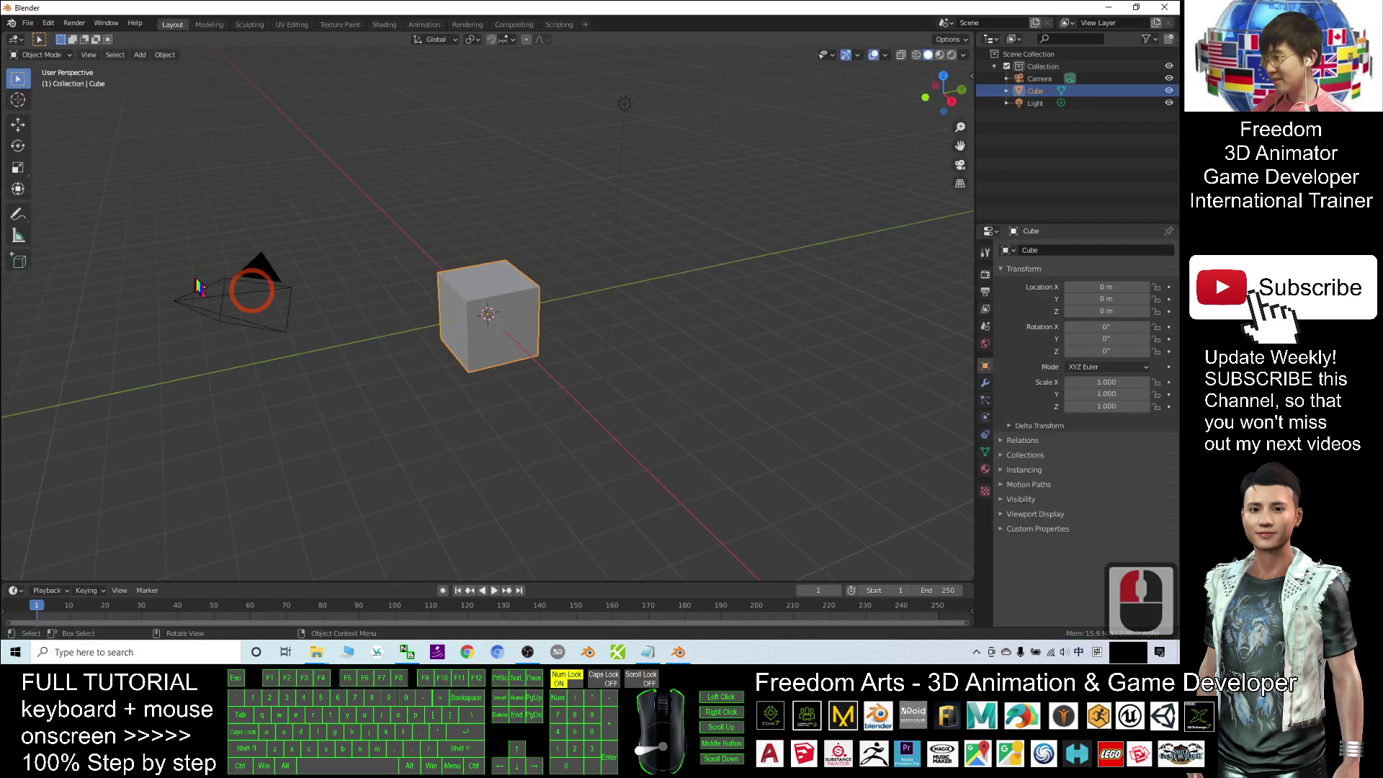
{"action": "left_click_drag", "start_coordinate": [154, 204], "coordinate": [764, 414]}
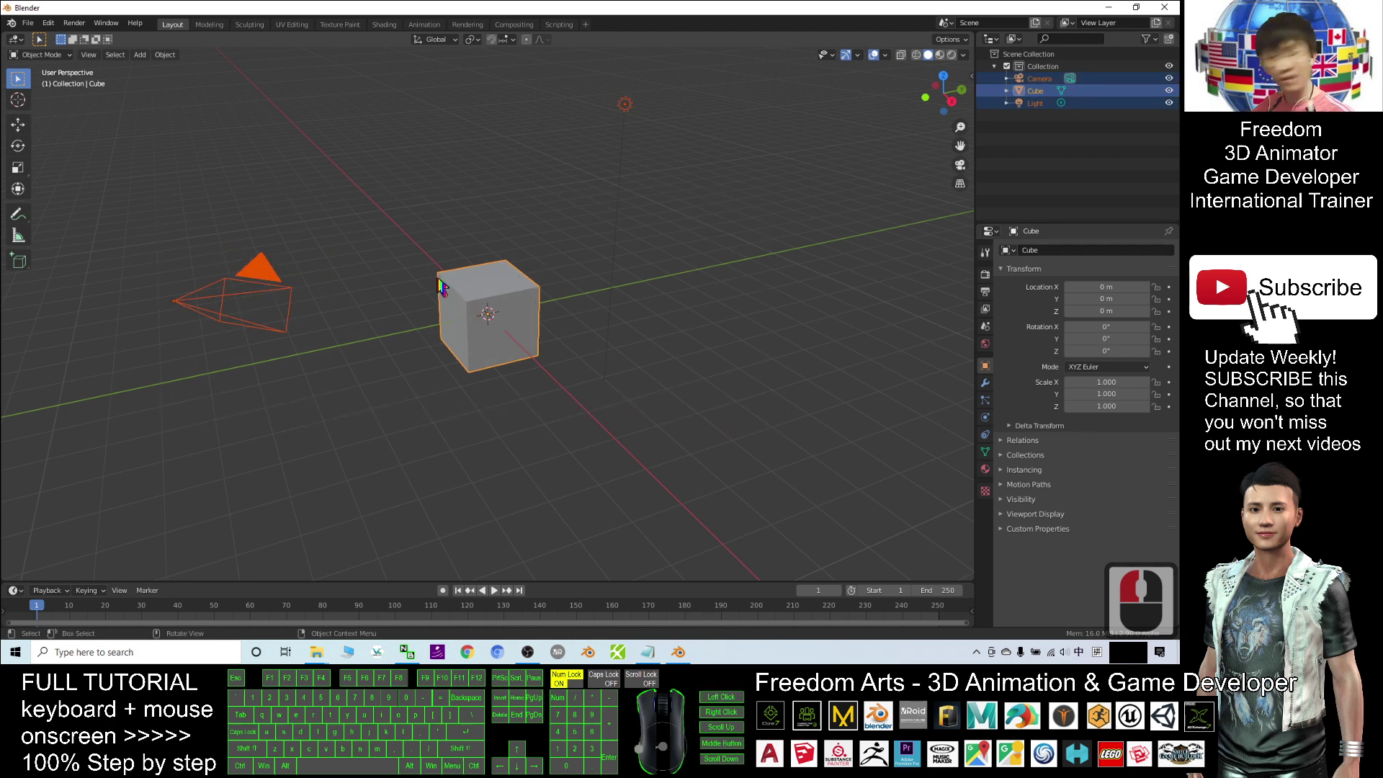
Delete the default camera, cube and light and show the CATS tab in the side panel
{"action": "key", "text": "Delete"}
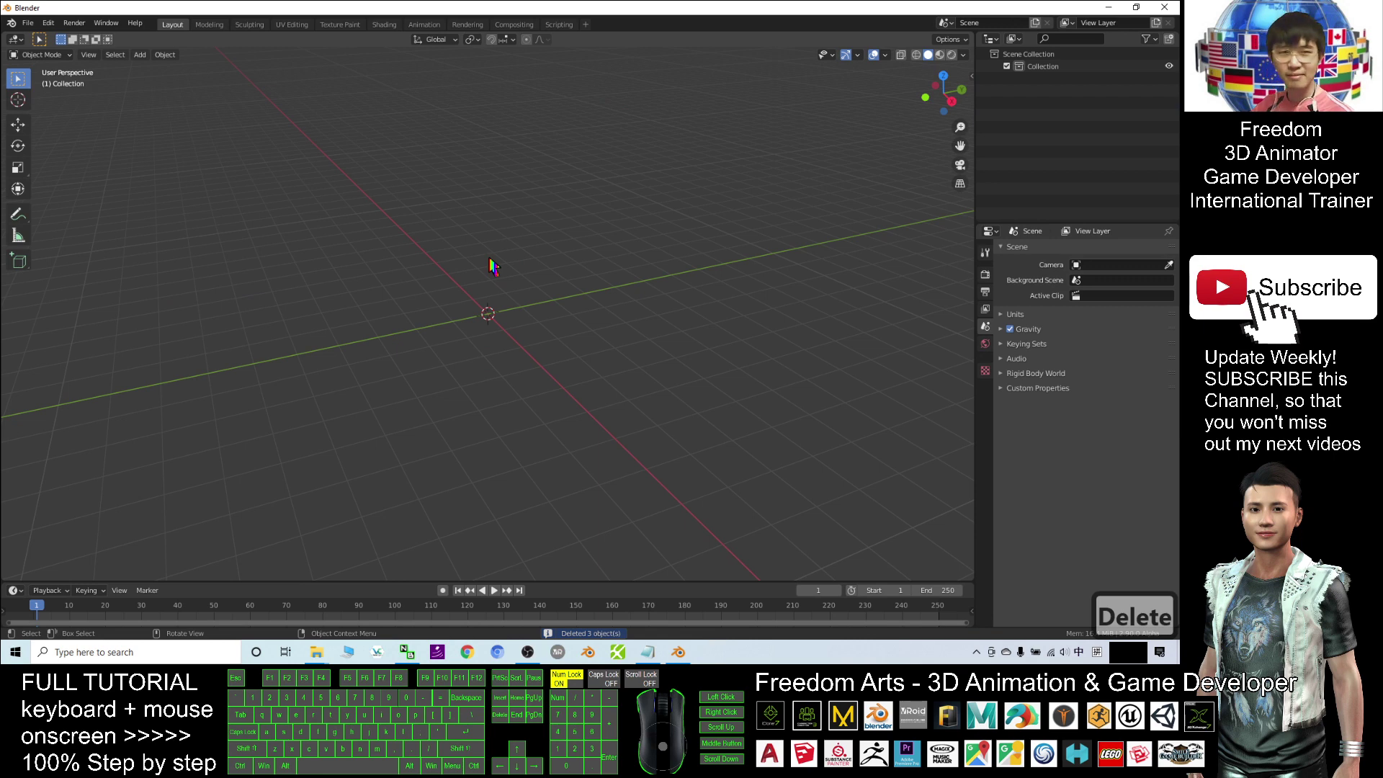
{"action": "key", "text": "n"}
{"action": "key", "text": "n"}
{"action": "key", "text": "n"}
{"action": "key", "text": "n"}
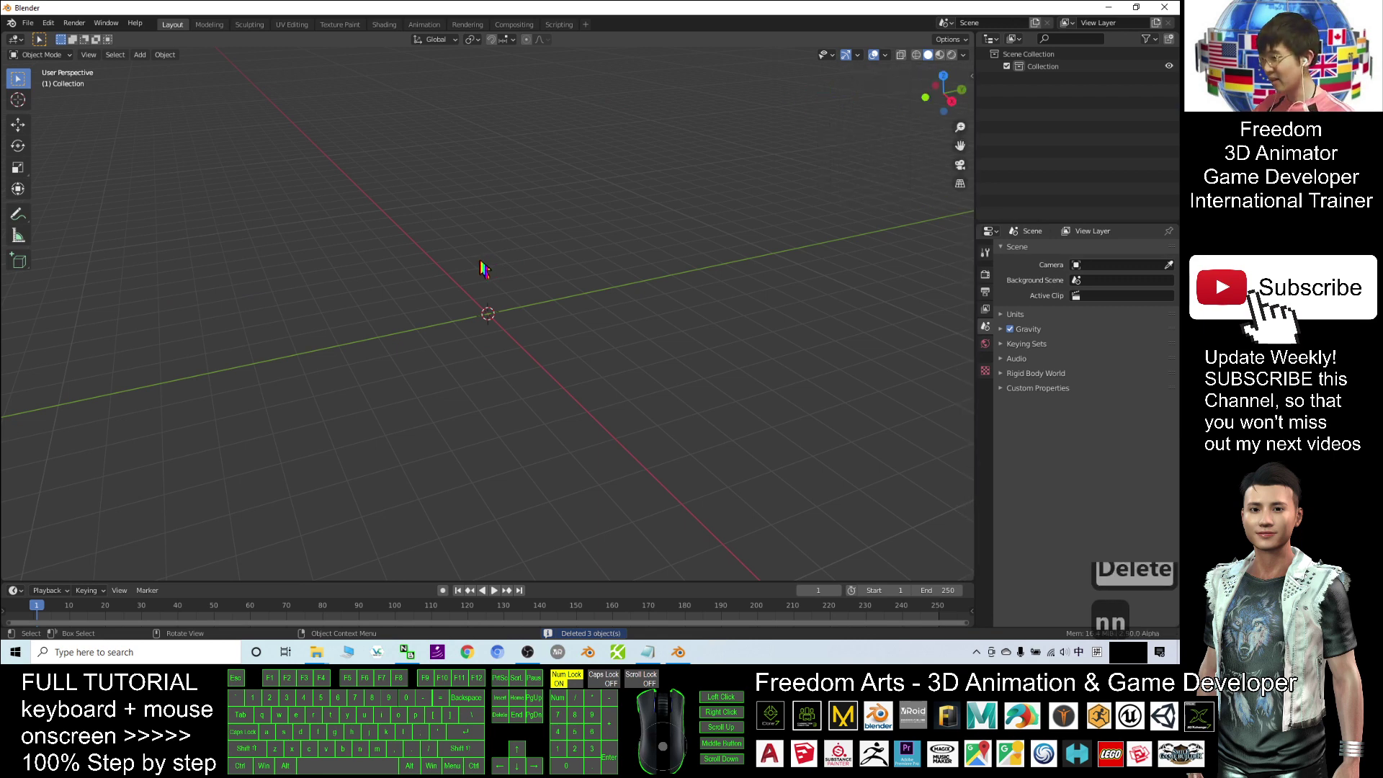
{"action": "key", "text": "n"}
{"action": "key", "text": "n"}
{"action": "key", "text": "n"}
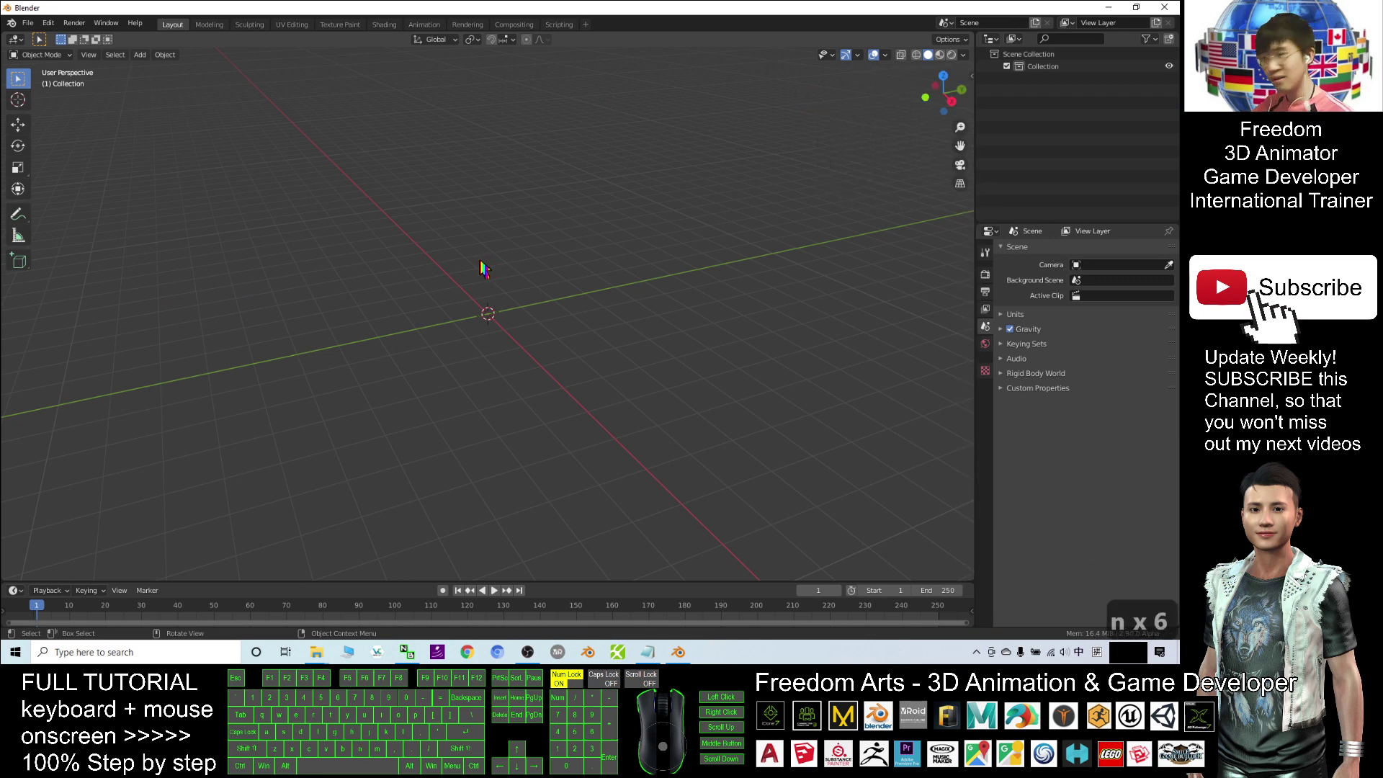
{"action": "key", "text": "n"}
{"action": "key", "text": "n"}
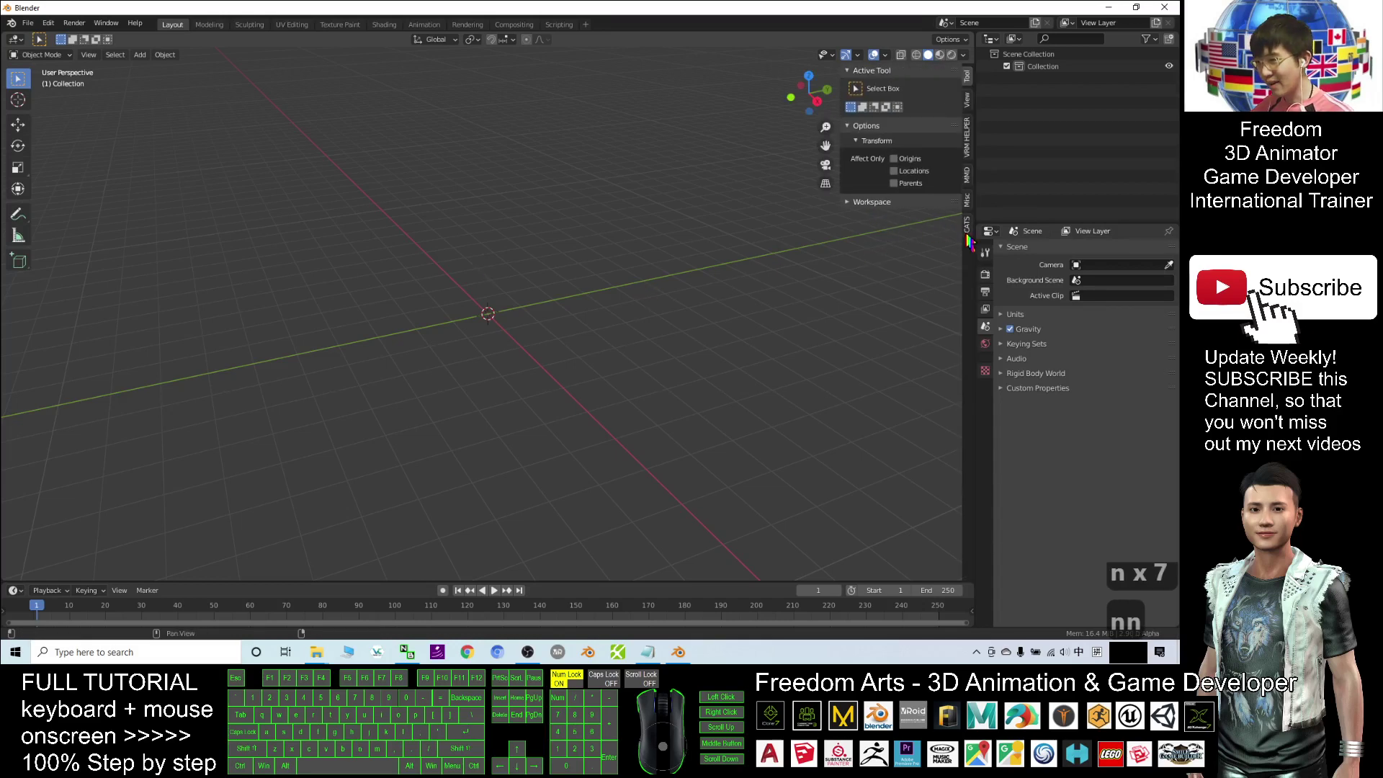
{"action": "left_click", "coordinate": [969, 227]}
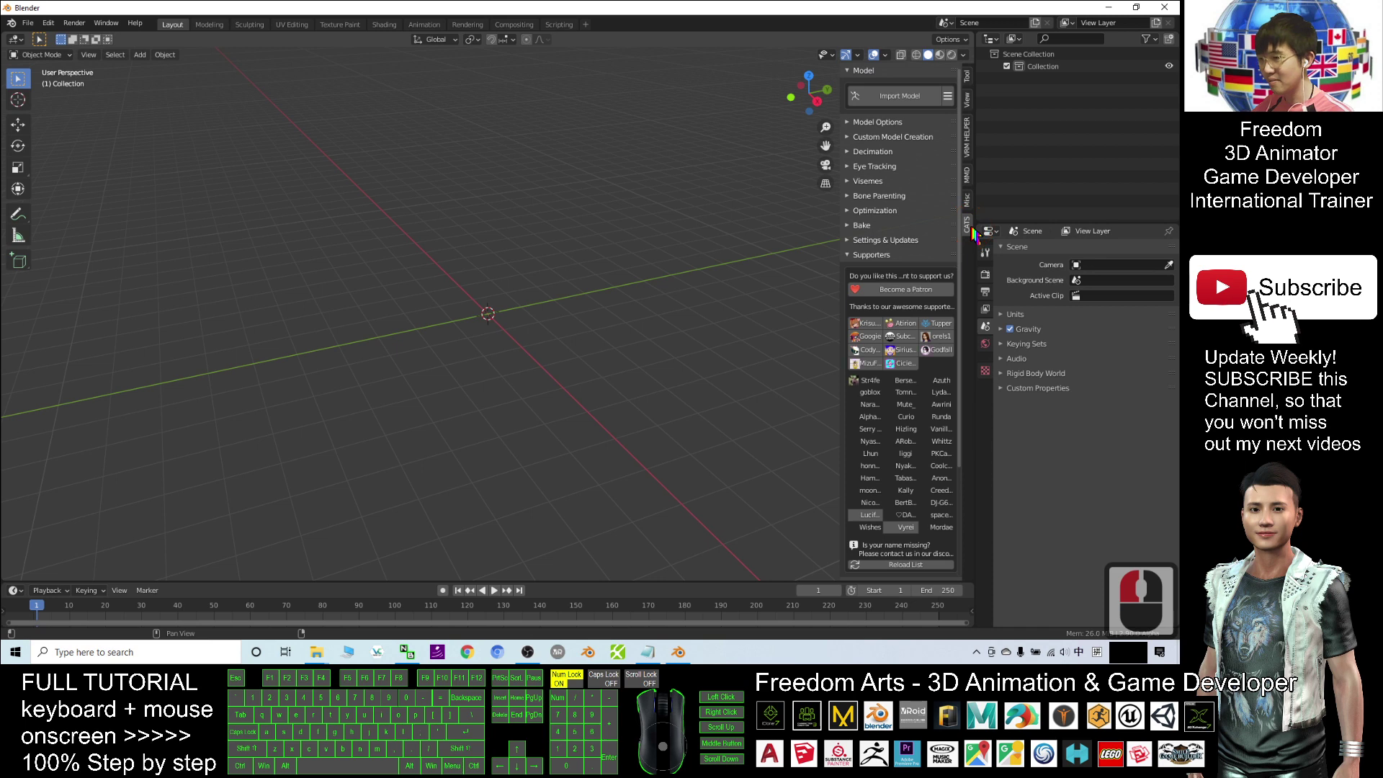
Un-maximize Blender and move it and the Blender program folder window aside
{"action": "left_click_drag", "start_coordinate": [504, 7], "coordinate": [556, 62]}
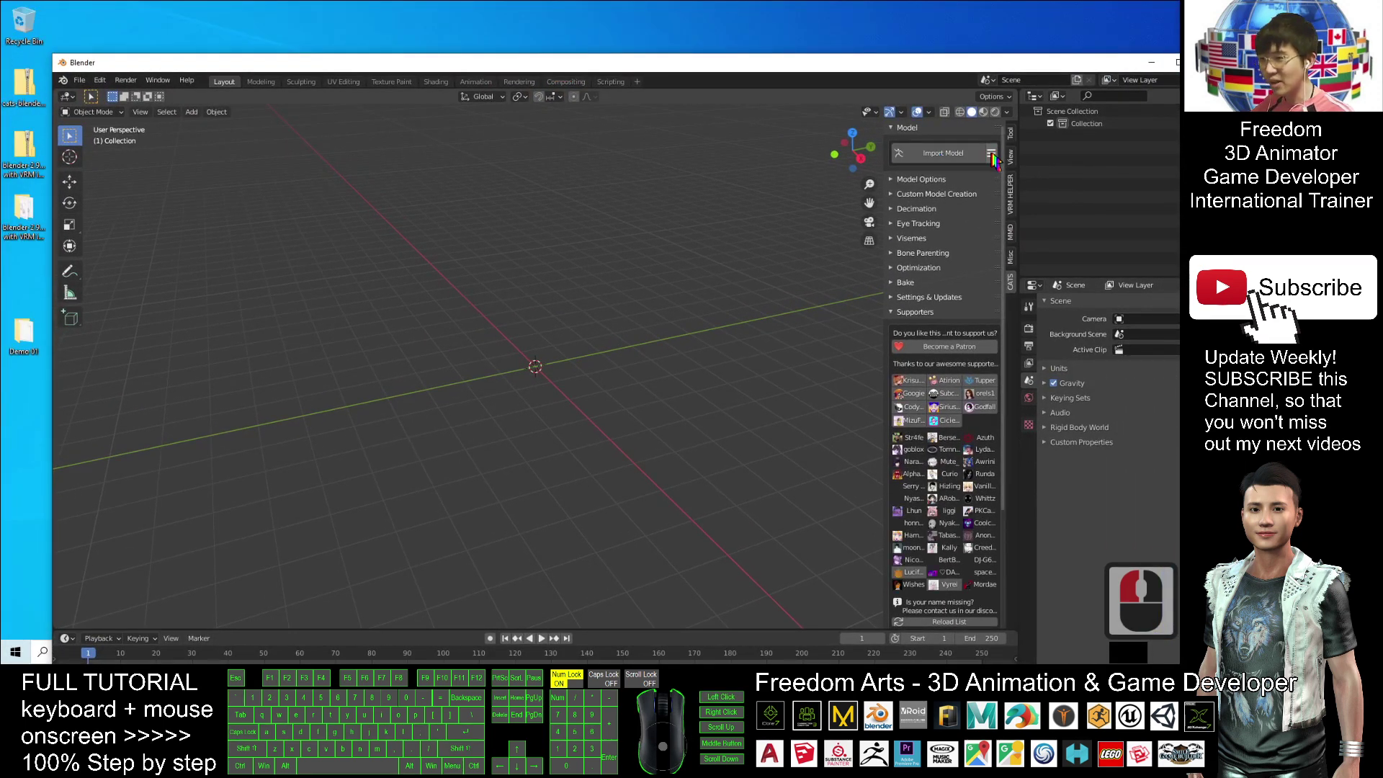
{"action": "left_click_drag", "start_coordinate": [290, 67], "coordinate": [707, 124]}
{"action": "left_click_drag", "start_coordinate": [430, 150], "coordinate": [297, 176]}
Close the Blender program folder window and bring the Demo 01 folder window forward
{"action": "left_click", "coordinate": [518, 175]}
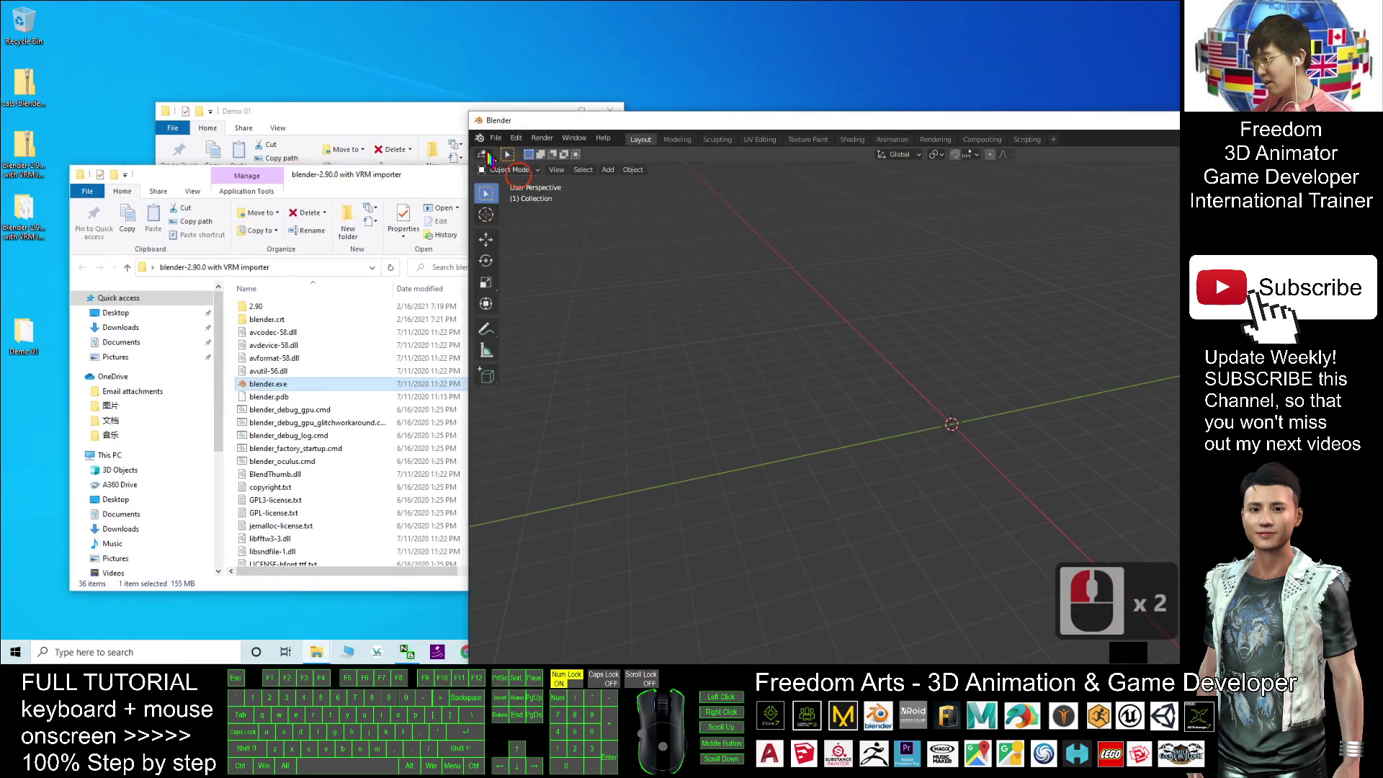
{"action": "left_click_drag", "start_coordinate": [379, 111], "coordinate": [250, 136]}
{"action": "left_click_drag", "start_coordinate": [648, 121], "coordinate": [586, 324]}
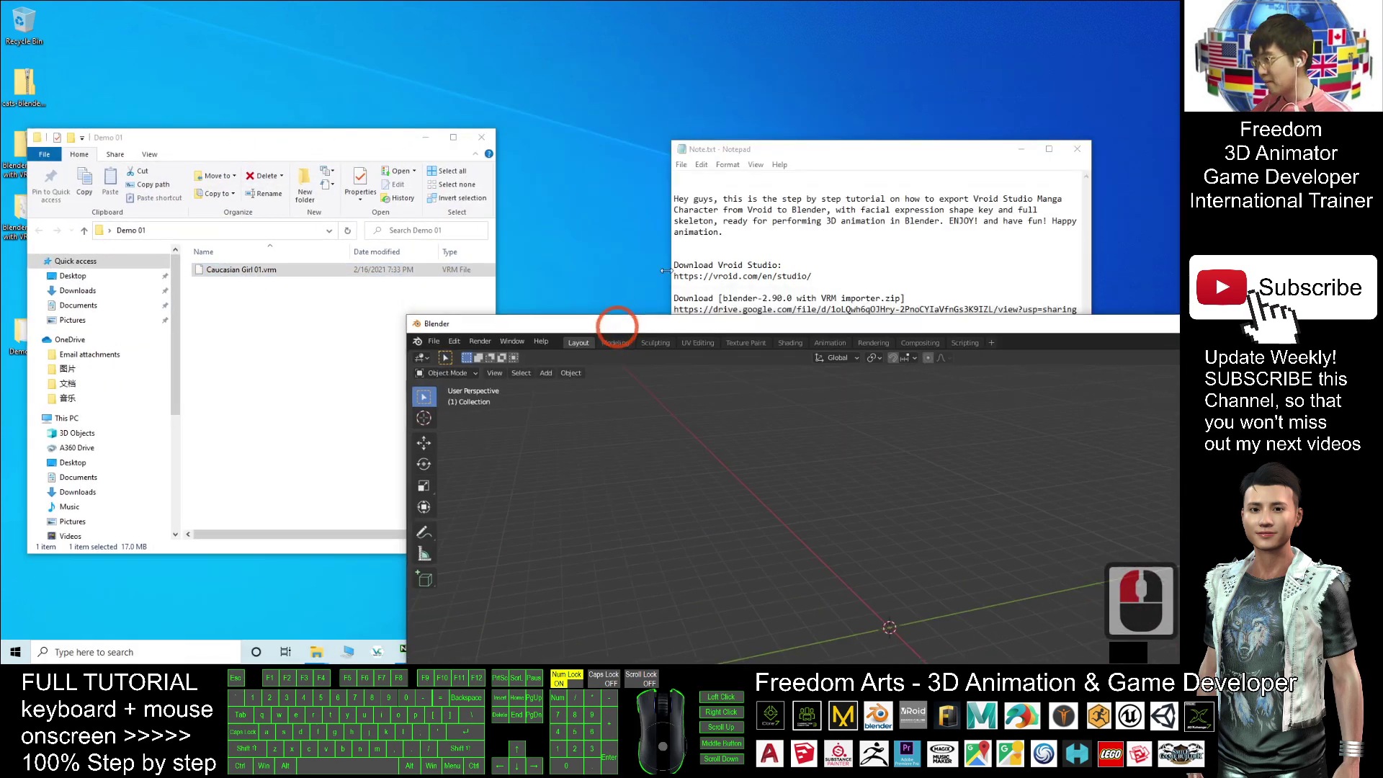
{"action": "left_click_drag", "start_coordinate": [790, 324], "coordinate": [662, 16]}
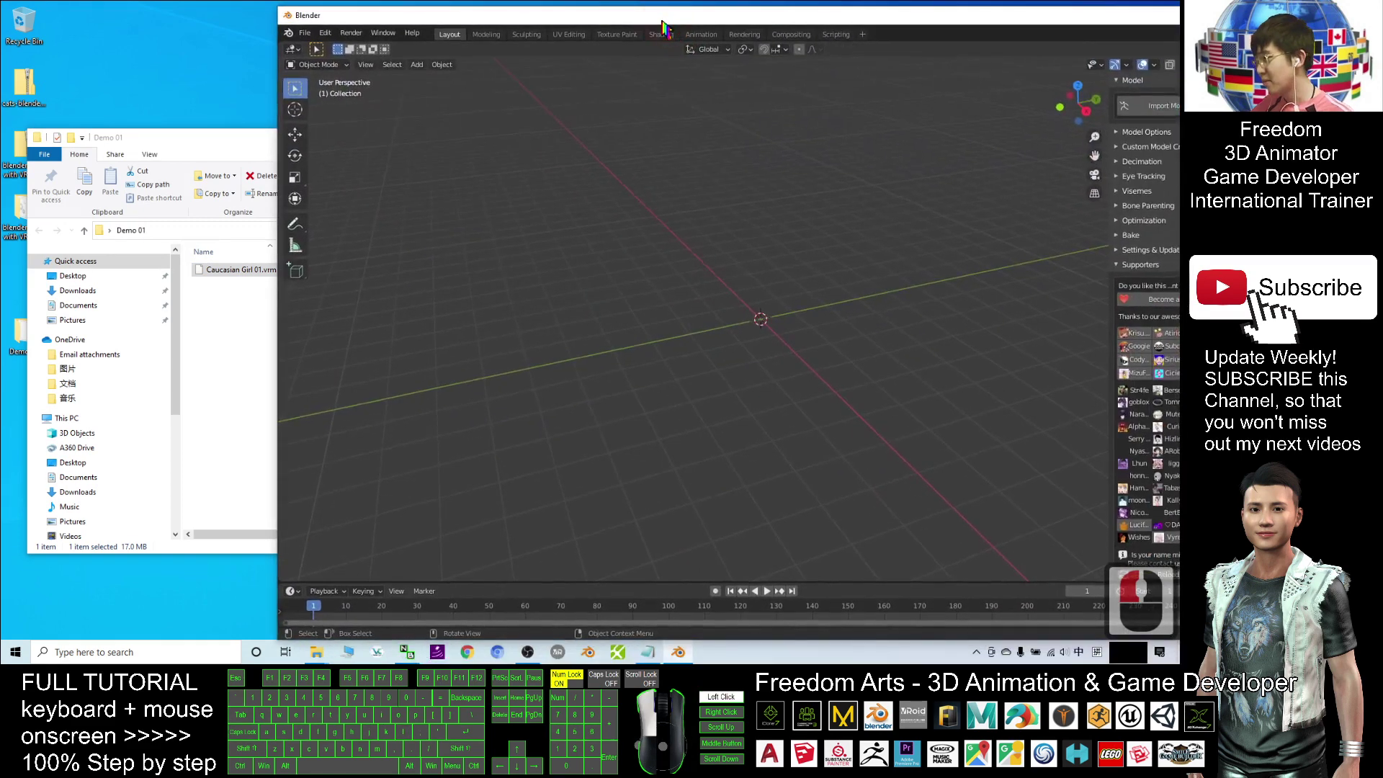
{"action": "left_click", "coordinate": [242, 133]}
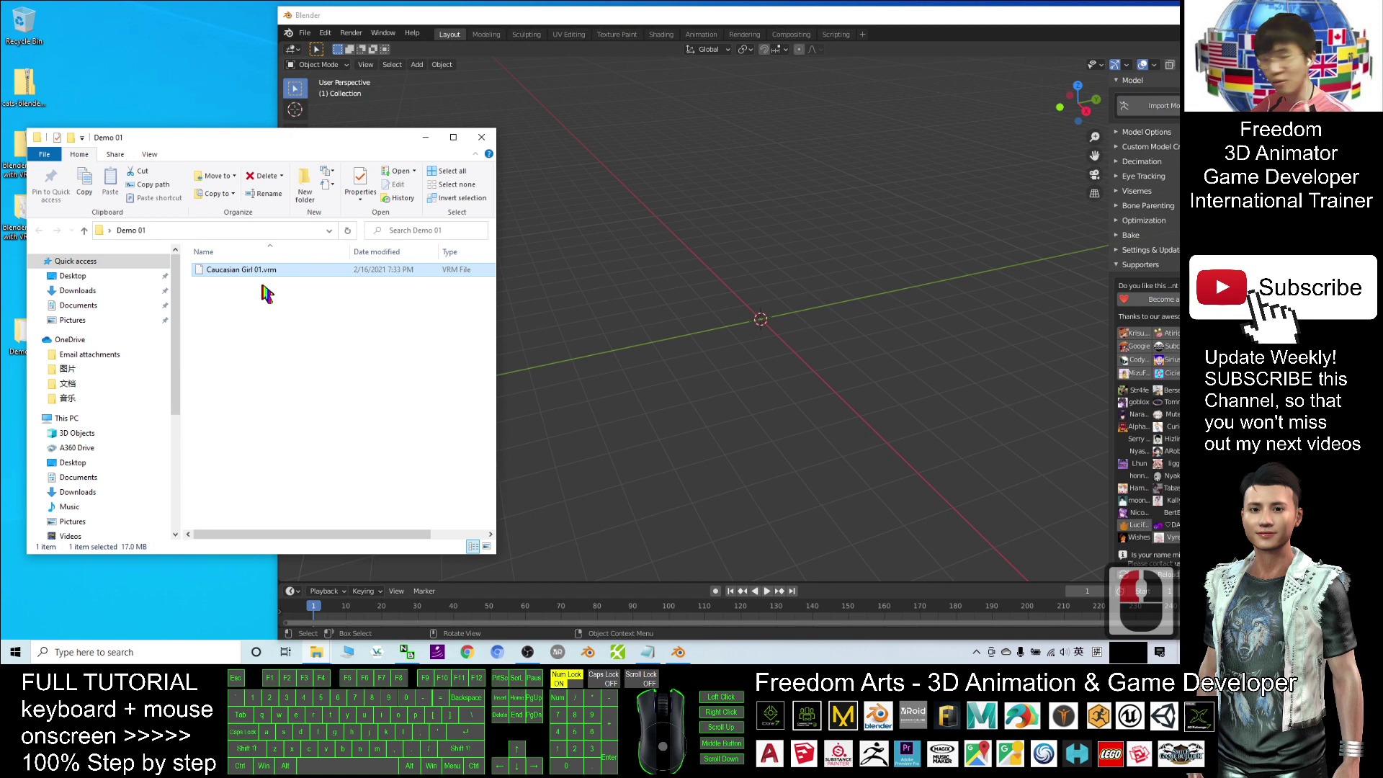
Copy the Demo 01 folder path from the address bar and maximize Blender again
{"action": "left_click", "coordinate": [278, 268]}
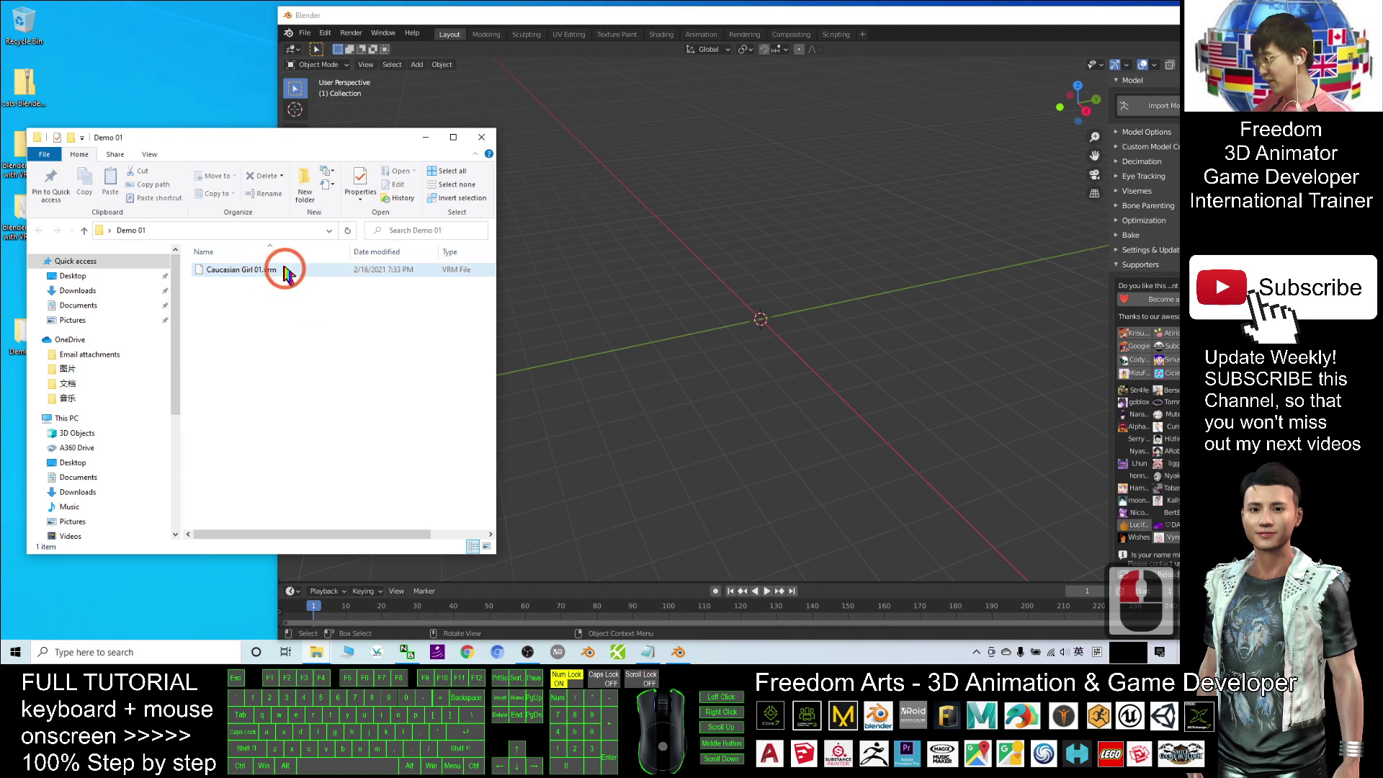
{"action": "left_click", "coordinate": [288, 350]}
{"action": "left_click", "coordinate": [194, 236]}
{"action": "left_click", "coordinate": [193, 232]}
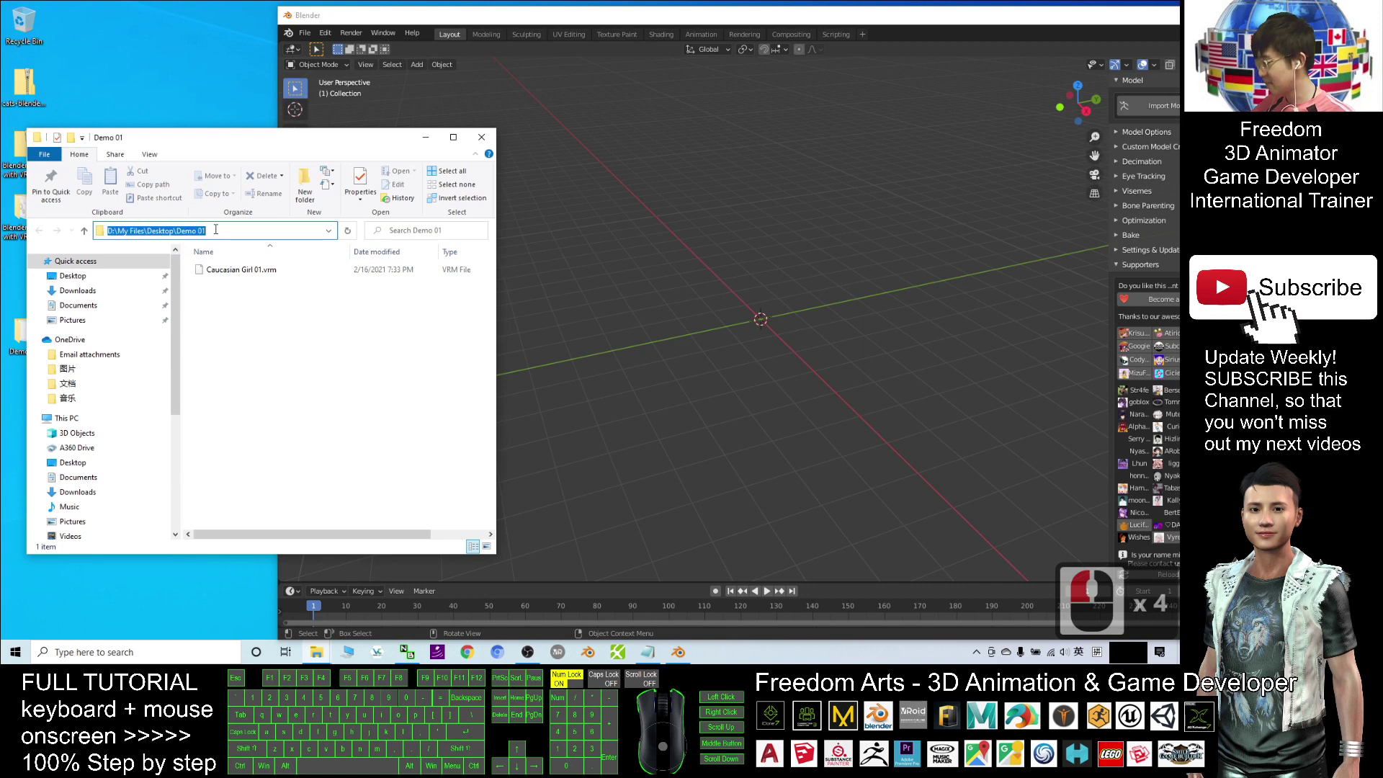
{"action": "key", "text": "ctrl+c"}
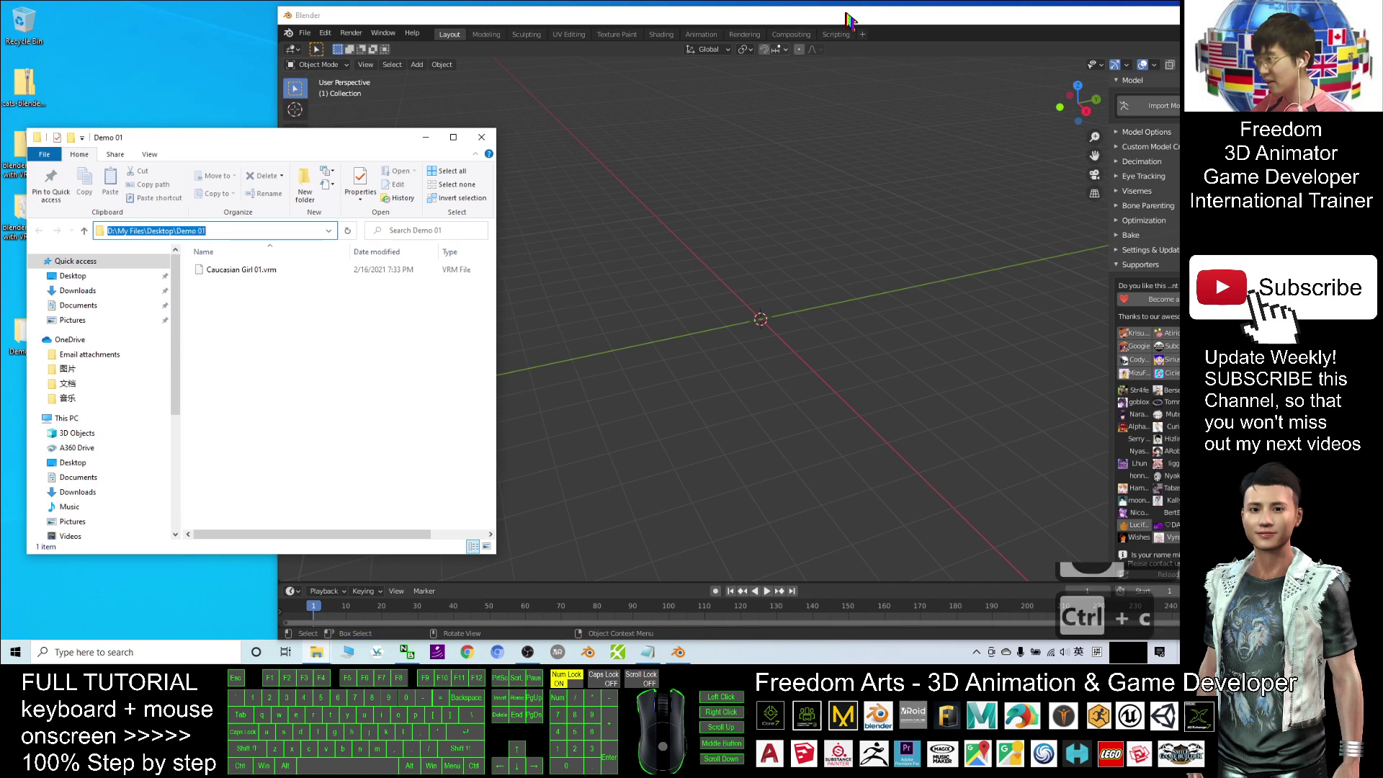
{"action": "double_click", "coordinate": [648, 15]}
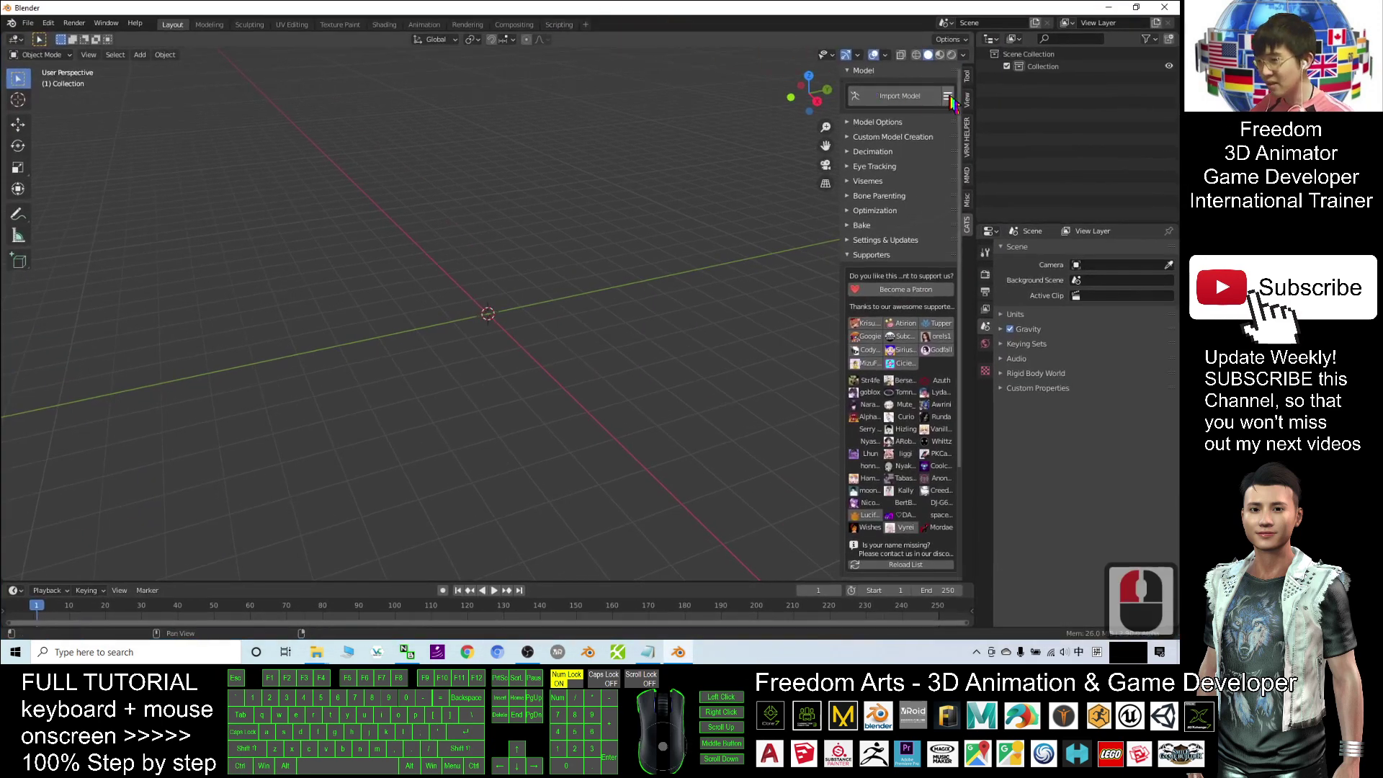
Choose VRM as the CATS Import Model format and confirm
{"action": "left_click", "coordinate": [949, 99]}
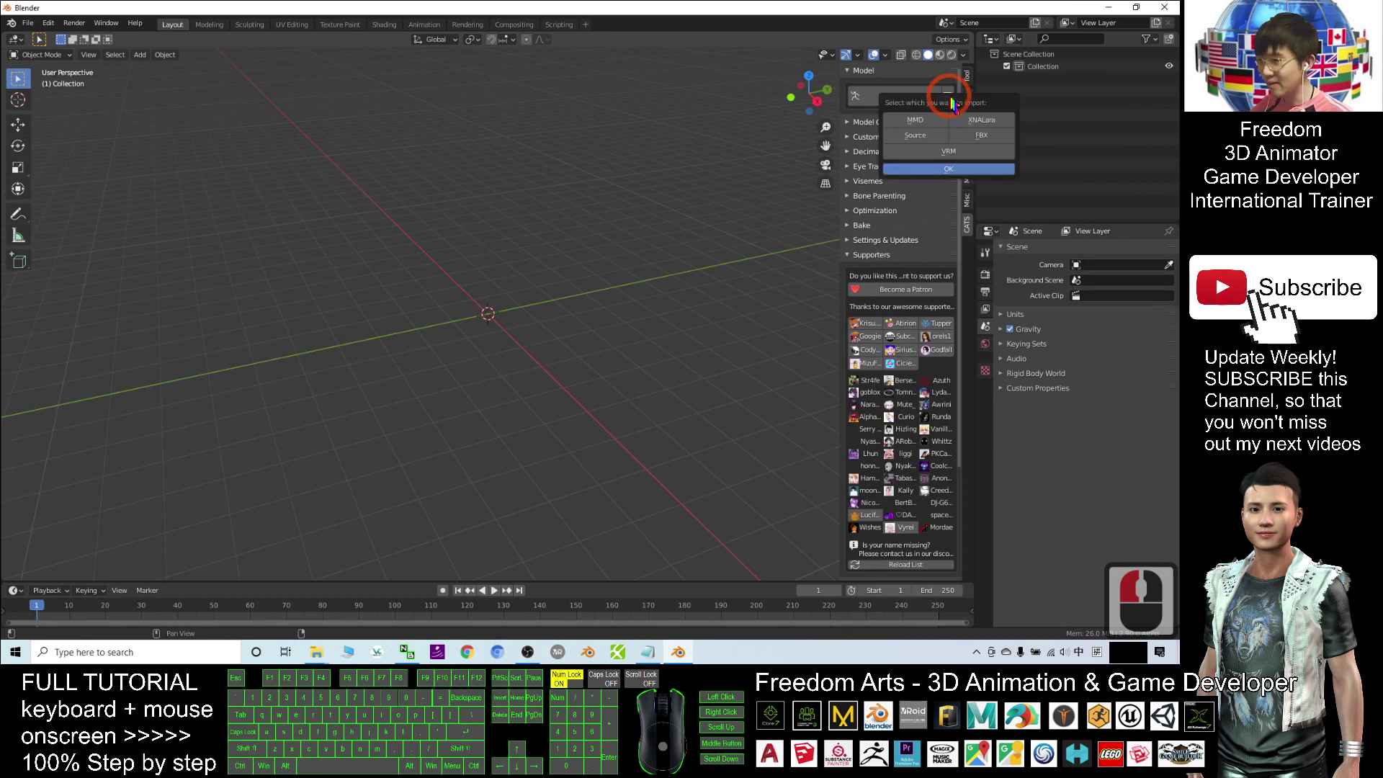
{"action": "left_click", "coordinate": [955, 151]}
{"action": "key", "text": "Return"}
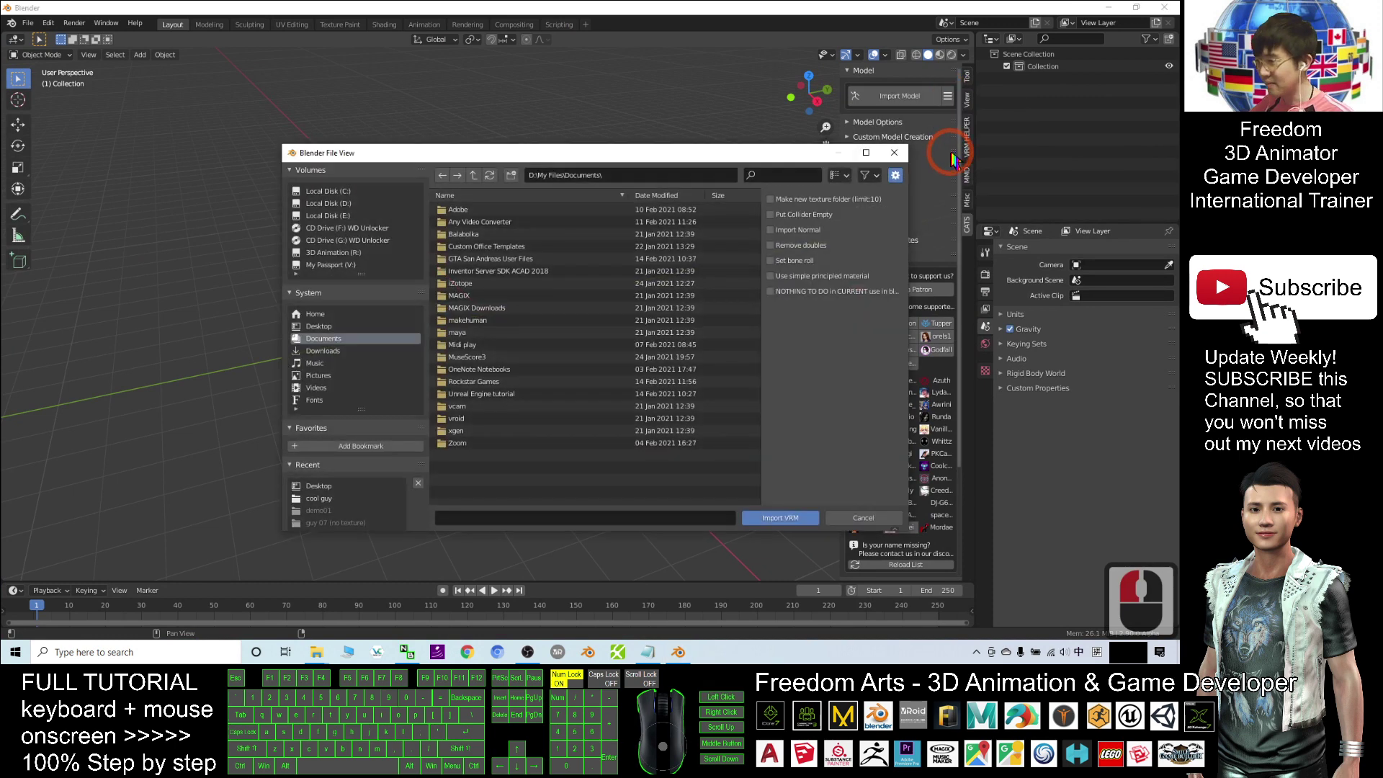
Go to the pasted Demo 01 path and import Caucasian Girl 01.vrm
{"action": "left_click", "coordinate": [635, 173]}
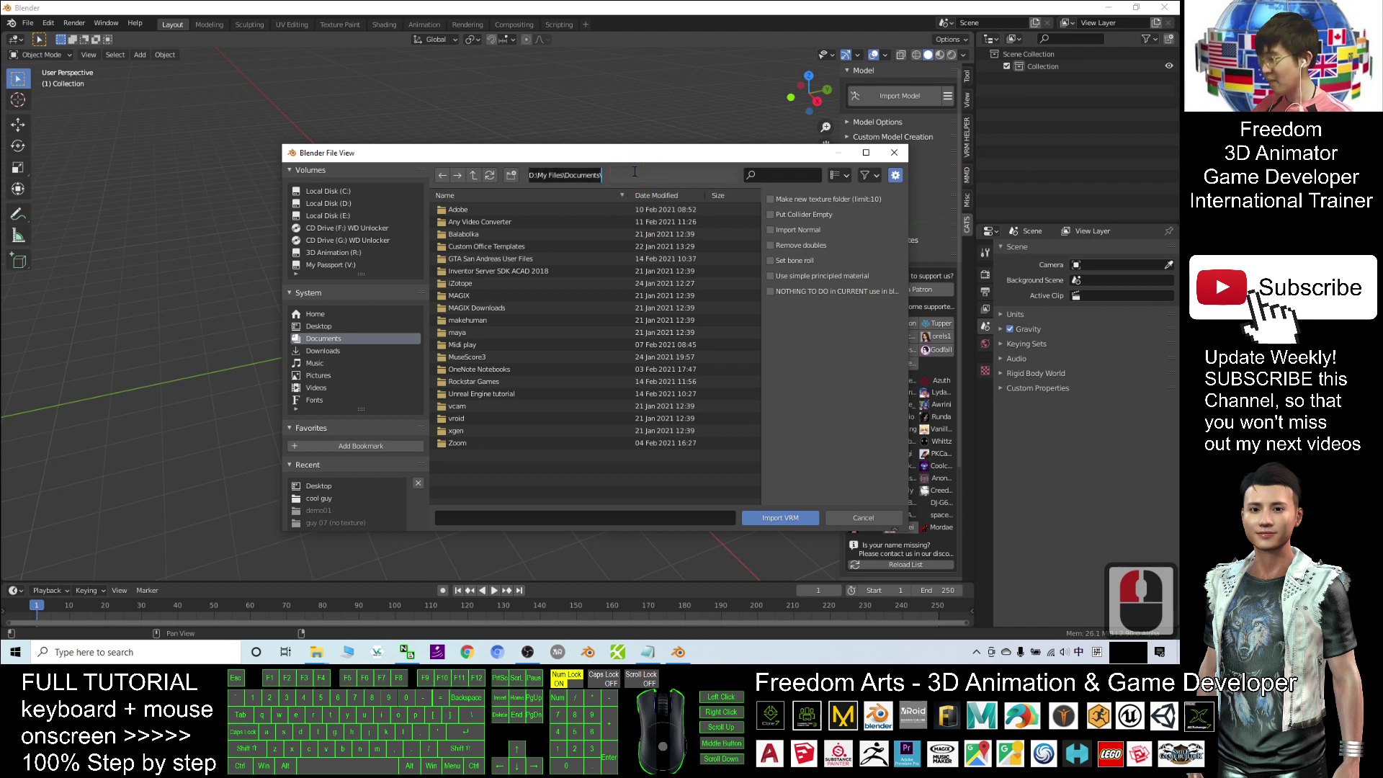
{"action": "key", "text": "ctrl+v"}
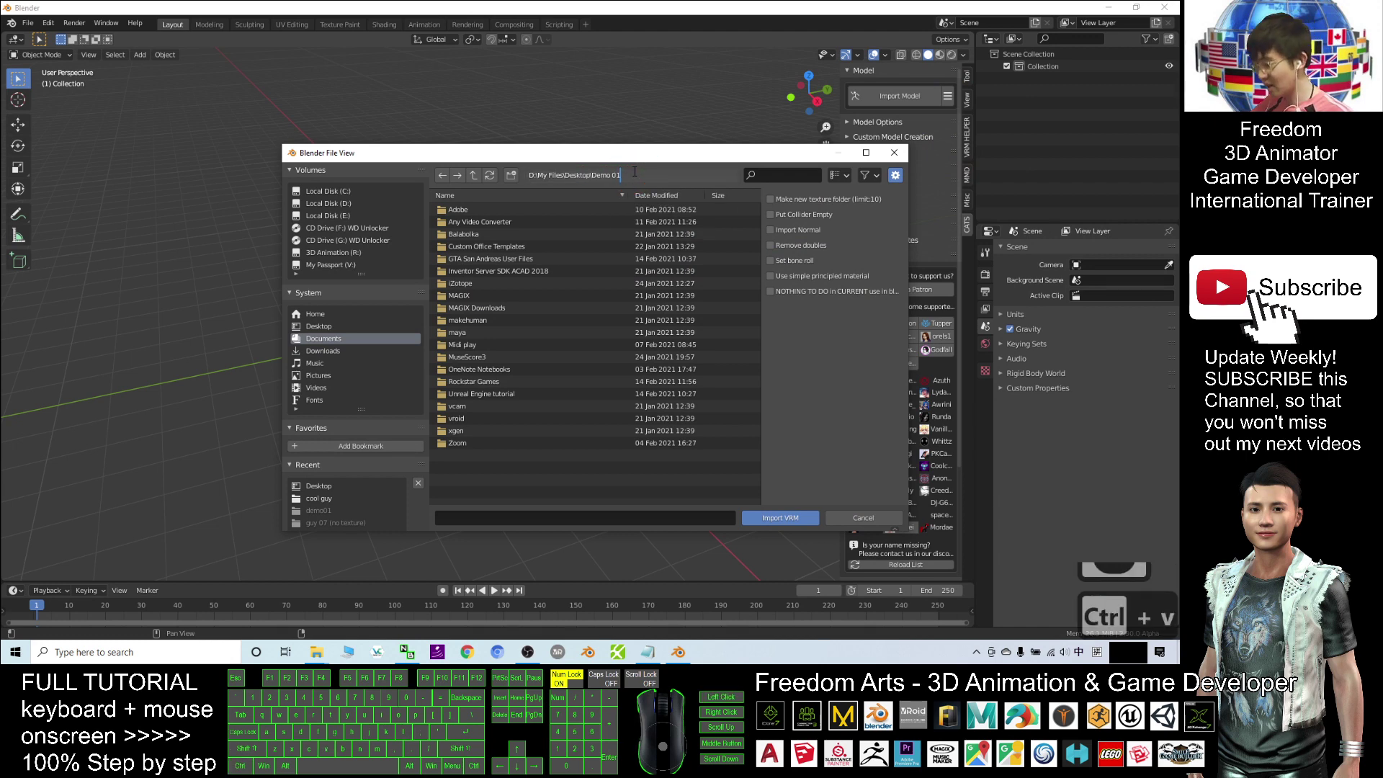
{"action": "key", "text": "Return"}
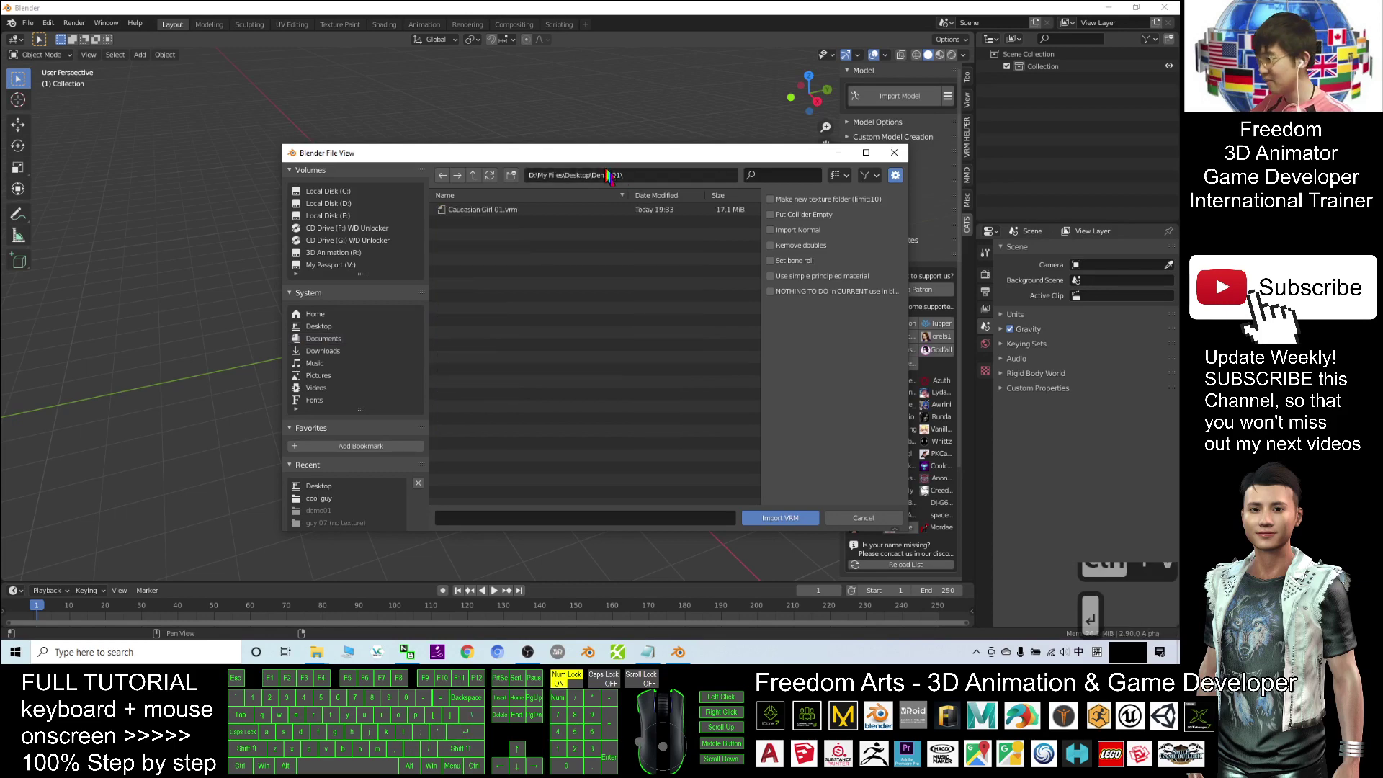
{"action": "double_click", "coordinate": [487, 214]}
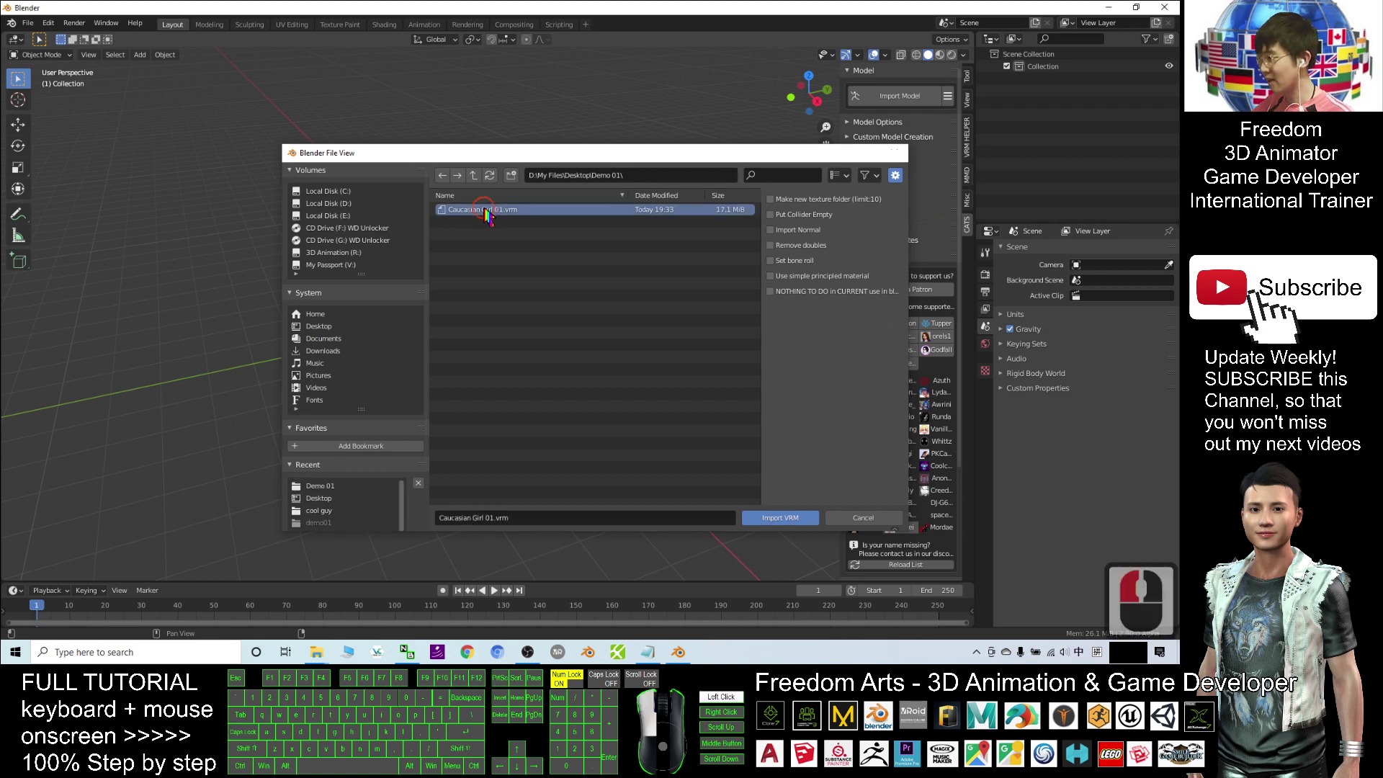